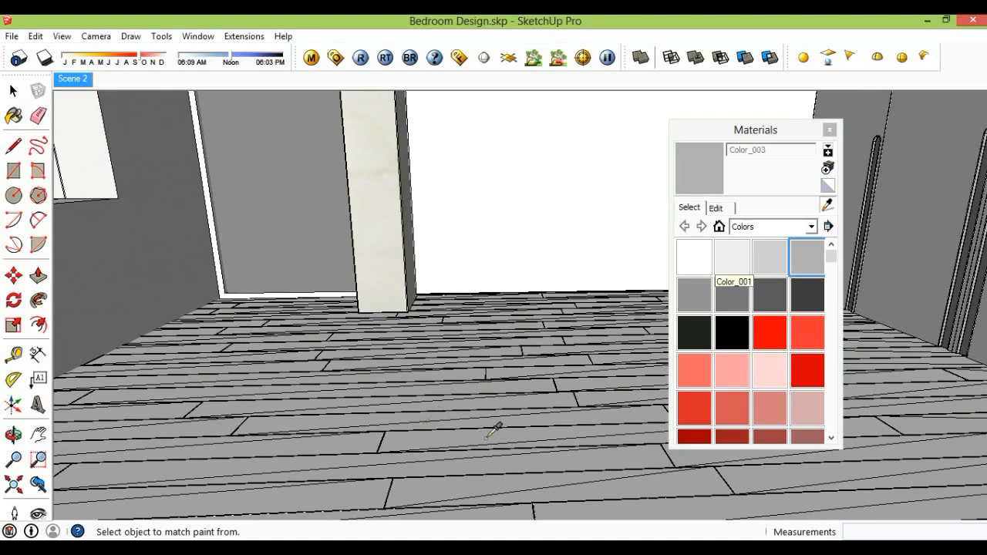
Assign the dark wood bitmap 4dfd906eedd13f0ab004ea6a463625c3.jpg as a TexBitmap to Material #1's V-Ray diffuse colour and update the preview
{"action": "left_click", "coordinate": [312, 59]}
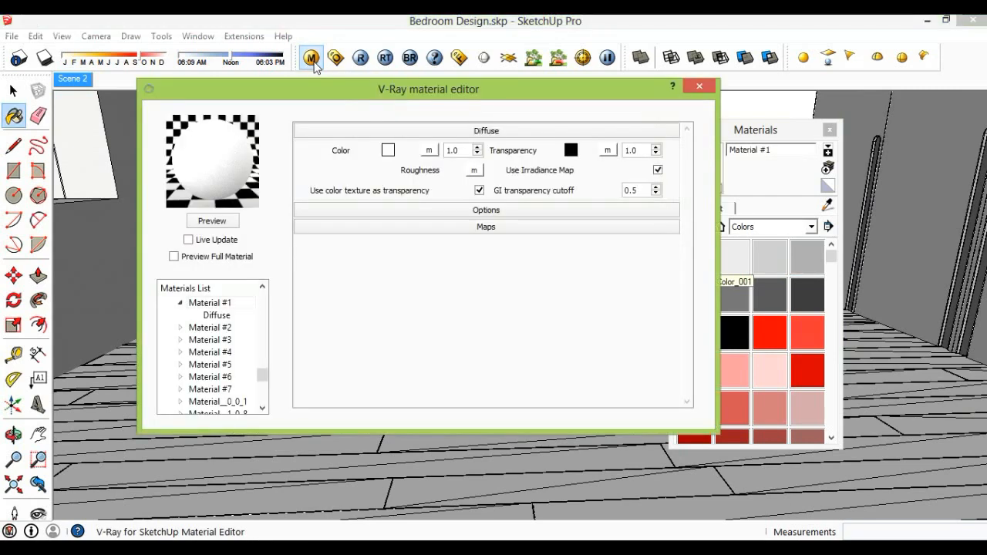
{"action": "left_click", "coordinate": [430, 150]}
{"action": "left_click", "coordinate": [409, 223]}
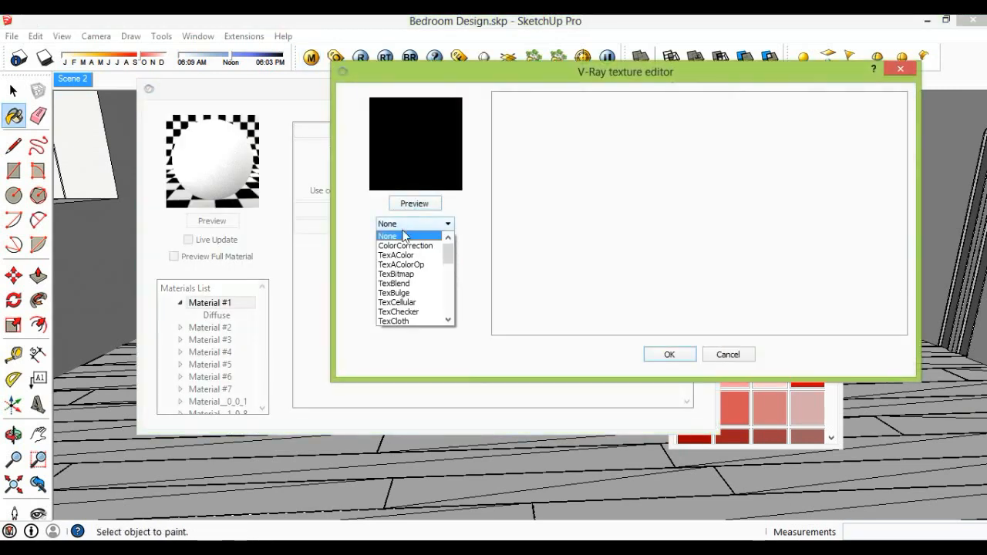
{"action": "left_click", "coordinate": [409, 272]}
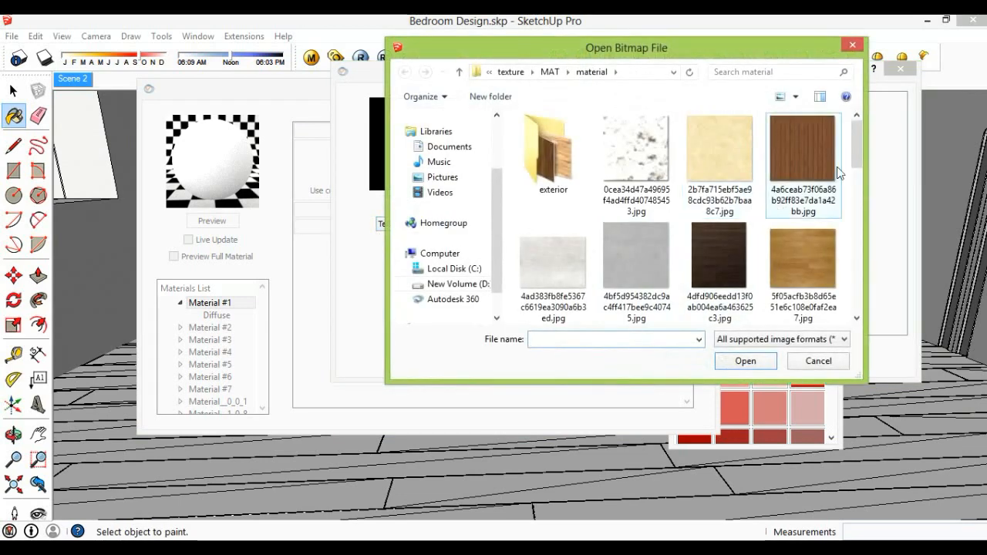
{"action": "left_click", "coordinate": [716, 258]}
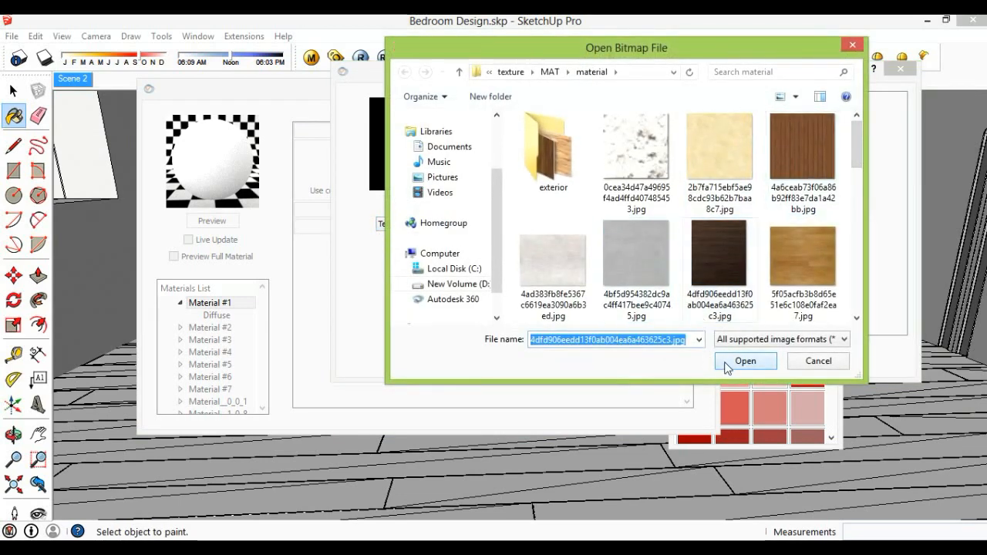
{"action": "left_click", "coordinate": [743, 360]}
{"action": "left_click", "coordinate": [670, 353]}
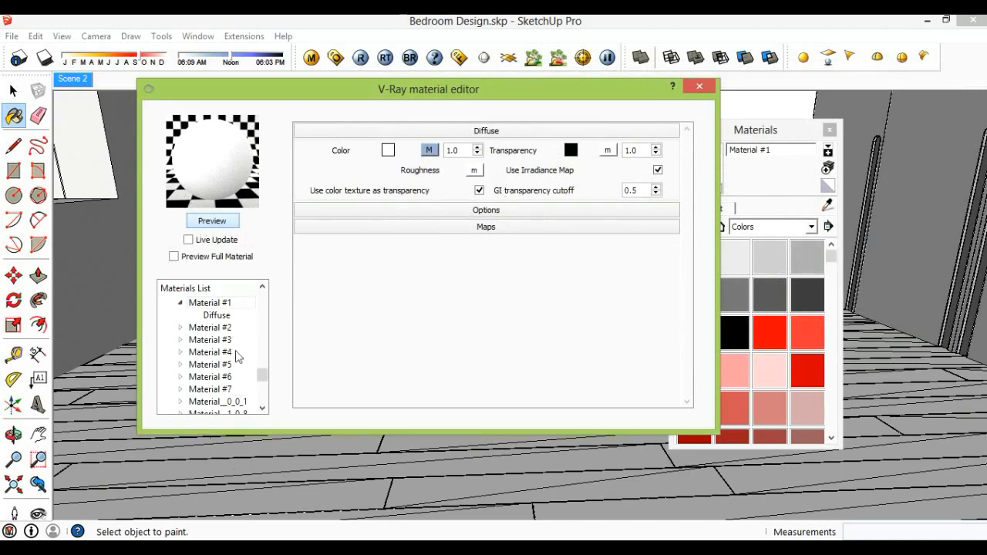
{"action": "left_click", "coordinate": [210, 221]}
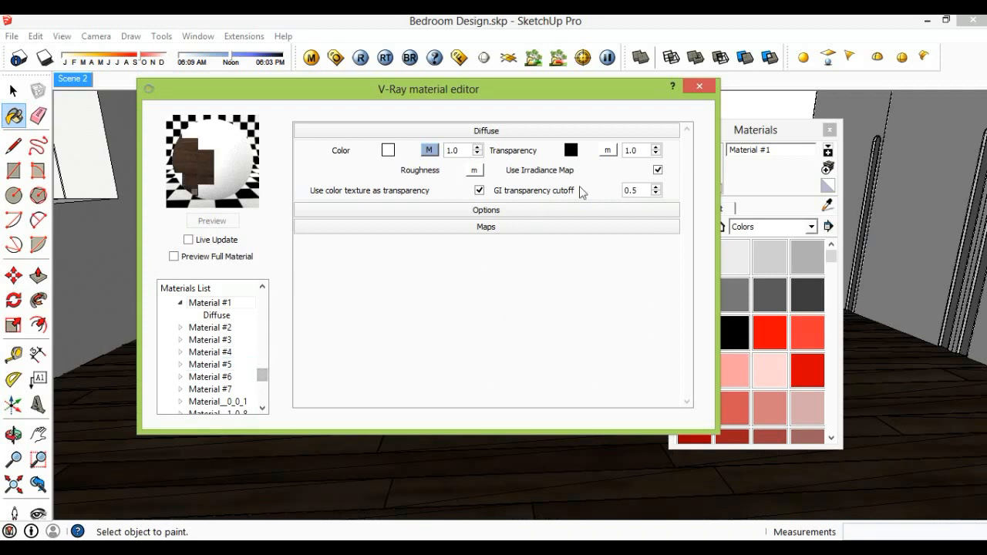
Add a reflection layer to Material #1 and set its reflect glossiness to 0.89
{"action": "left_click", "coordinate": [220, 305]}
{"action": "right_click", "coordinate": [220, 305]}
{"action": "mouse_move", "coordinate": [345, 312]}
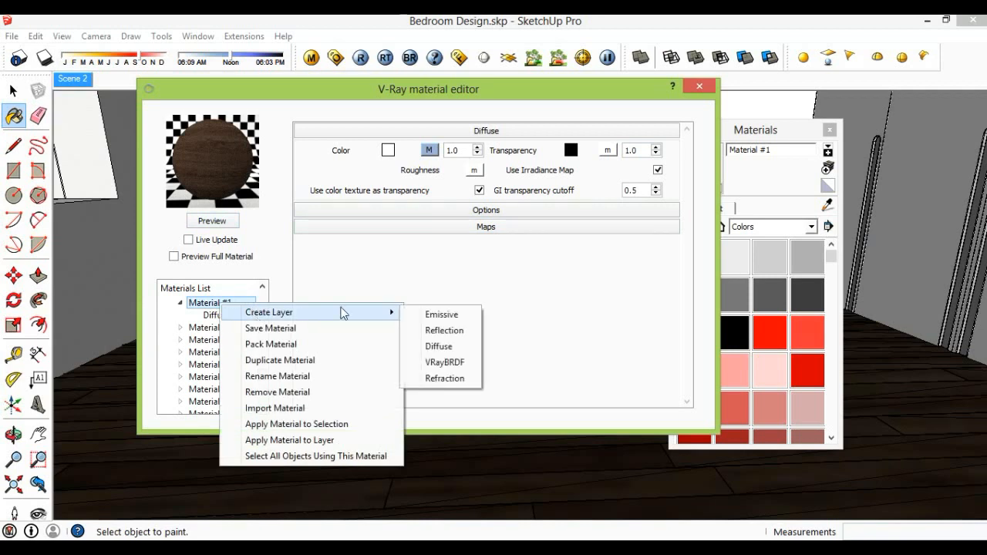
{"action": "left_click", "coordinate": [447, 330]}
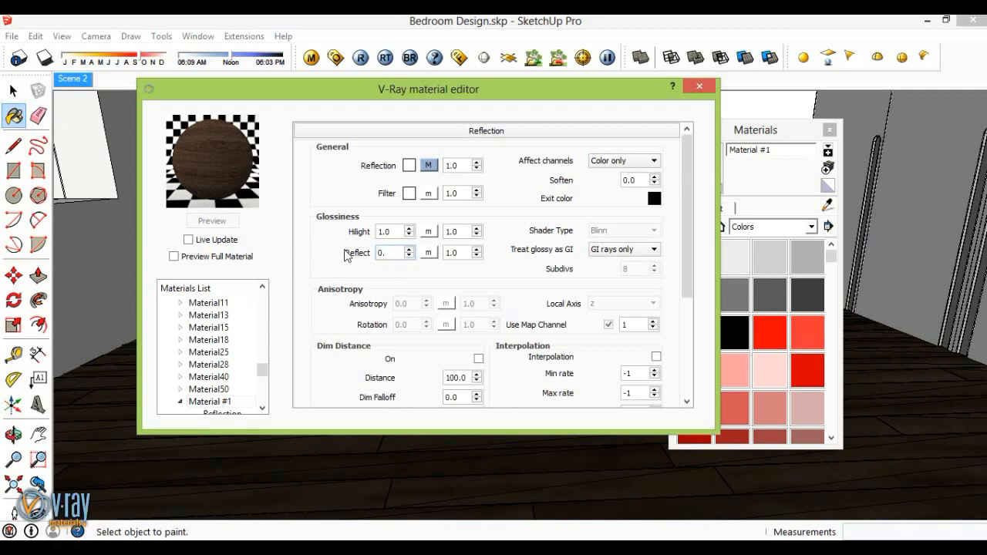
{"action": "type", "text": "89"}
{"action": "key", "text": "Return"}
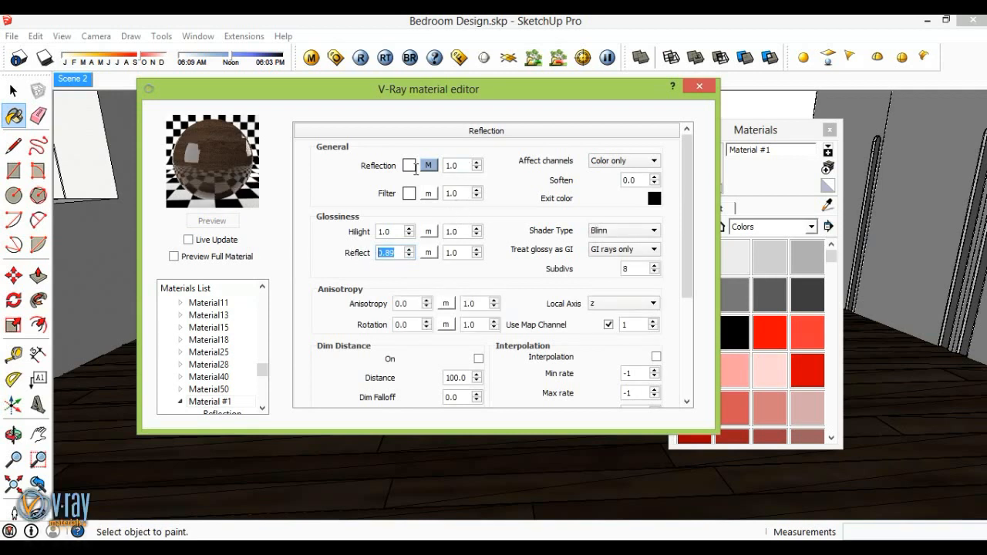
Lower the reflection multiplier of Material #1 to 0.4, previewing the wood material
{"action": "left_click_drag", "start_coordinate": [459, 166], "coordinate": [415, 169]}
{"action": "type", "text": "0.6"}
{"action": "left_click", "coordinate": [212, 222]}
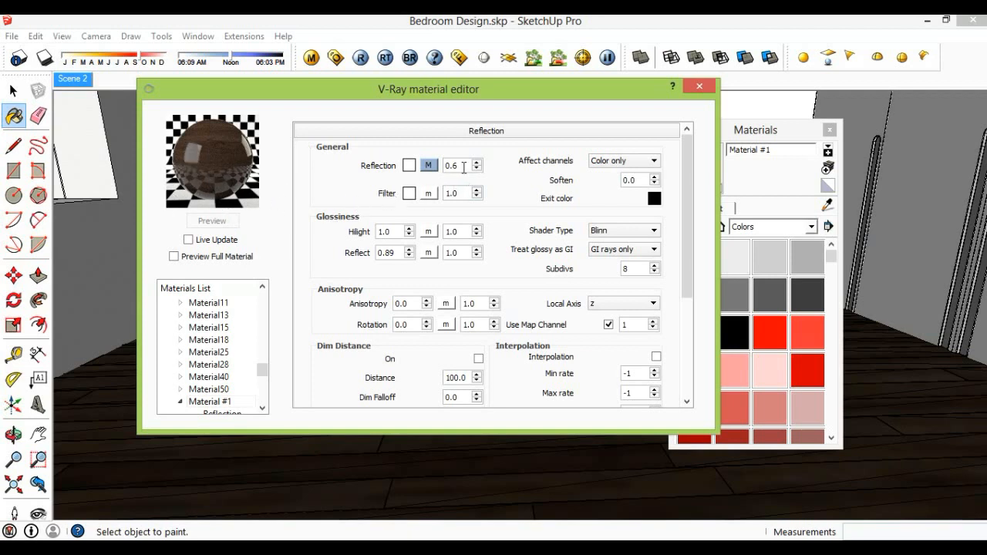
{"action": "key", "text": "BackSpace"}
{"action": "type", "text": "4"}
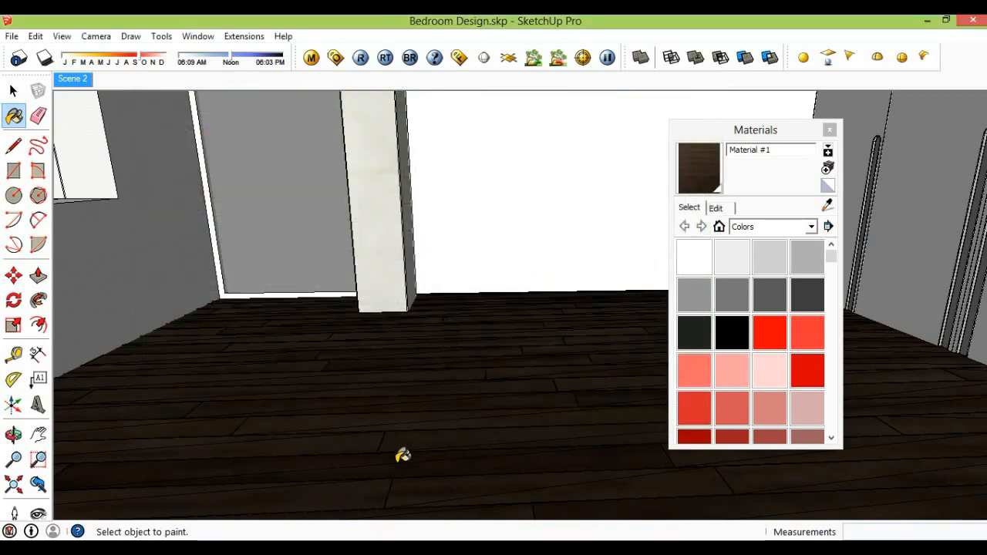
Scale the floor's wood texture image to a size of 10 mm by 10 mm
{"action": "middle_click_drag", "start_coordinate": [403, 456], "coordinate": [443, 461]}
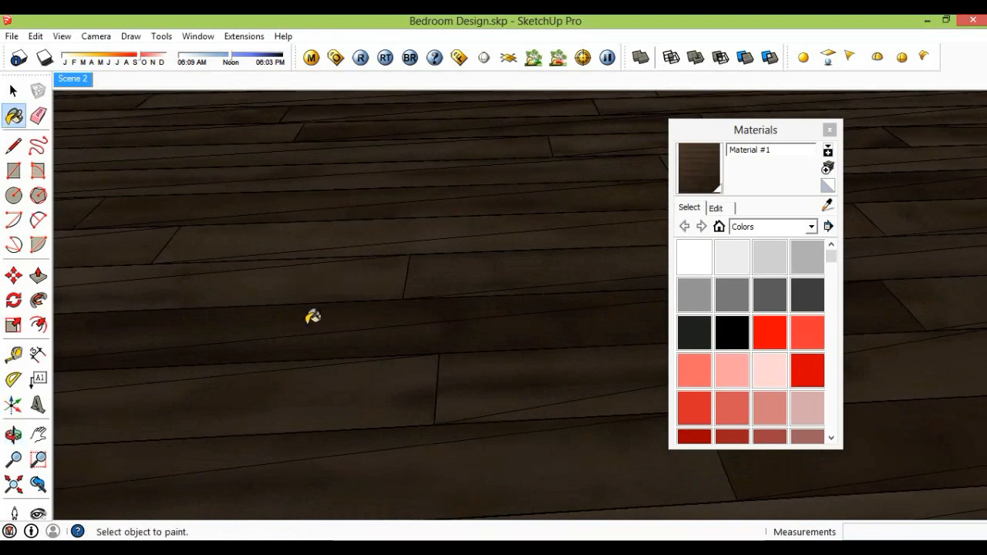
{"action": "left_click", "coordinate": [717, 209]}
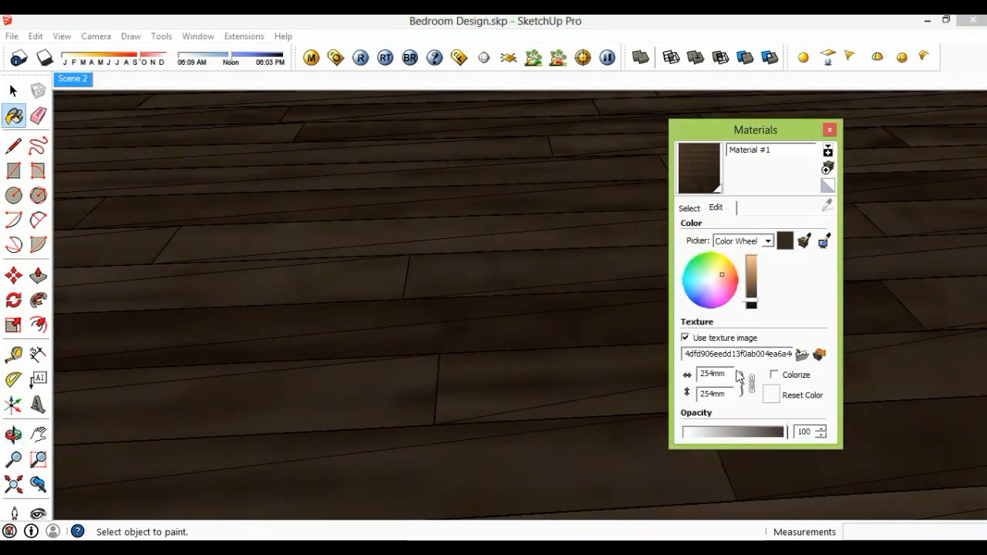
{"action": "type", "text": "2"}
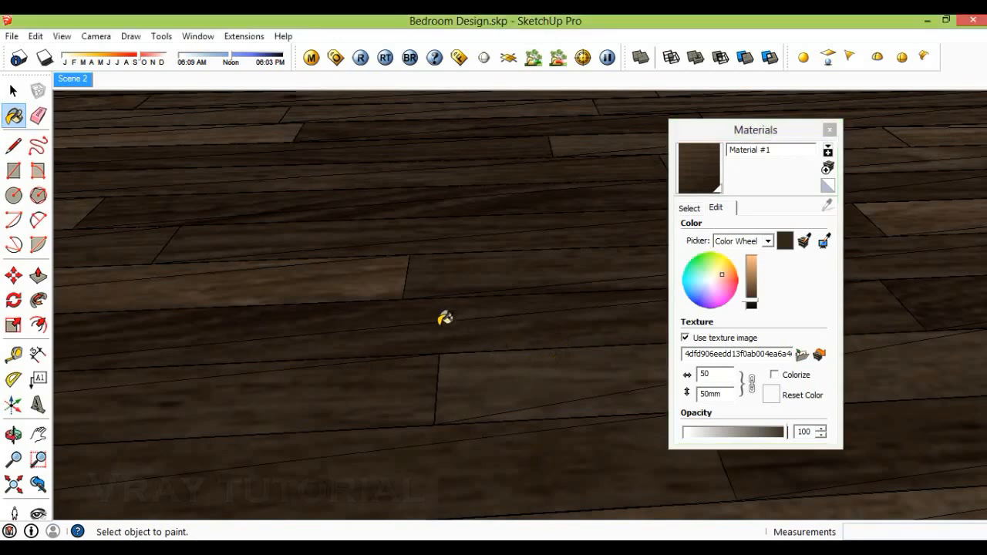
{"action": "middle_click_drag", "start_coordinate": [440, 319], "coordinate": [452, 327]}
{"action": "left_click", "coordinate": [723, 376]}
{"action": "type", "text": "1"}
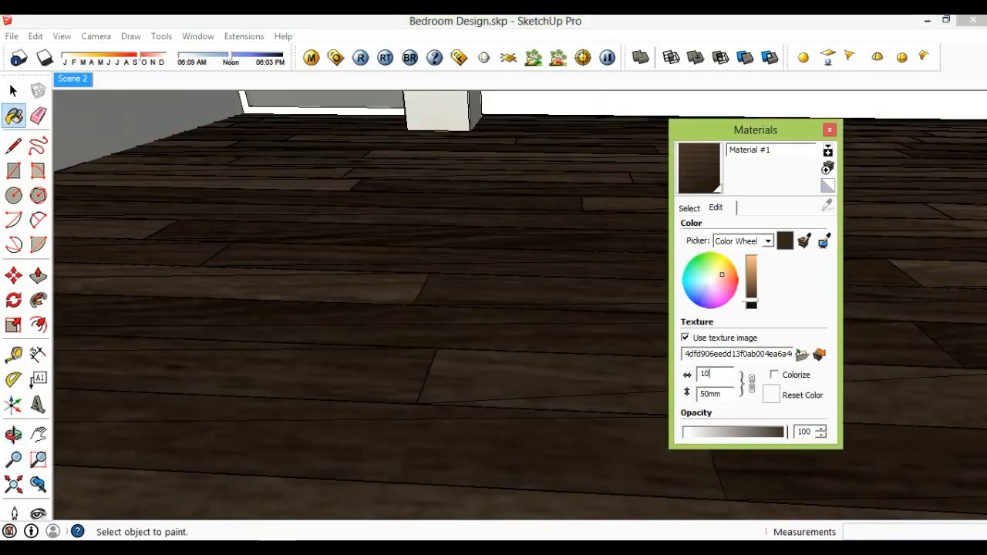
{"action": "type", "text": "0"}
{"action": "key", "text": "Return"}
{"action": "middle_click_drag", "start_coordinate": [527, 344], "coordinate": [569, 368]}
{"action": "scroll", "coordinate": [443, 262], "scroll_direction": "down", "scroll_amount": 4}
{"action": "key", "text": "space"}
{"action": "mouse_move", "coordinate": [502, 326]}
{"action": "middle_mouse_down"}
{"action": "mouse_move", "coordinate": [469, 368]}
{"action": "mouse_move", "coordinate": [548, 347]}
{"action": "mouse_move", "coordinate": [610, 353]}
{"action": "mouse_move", "coordinate": [498, 311]}
{"action": "middle_mouse_up"}
{"action": "scroll", "coordinate": [493, 287], "scroll_direction": "down", "scroll_amount": 2}
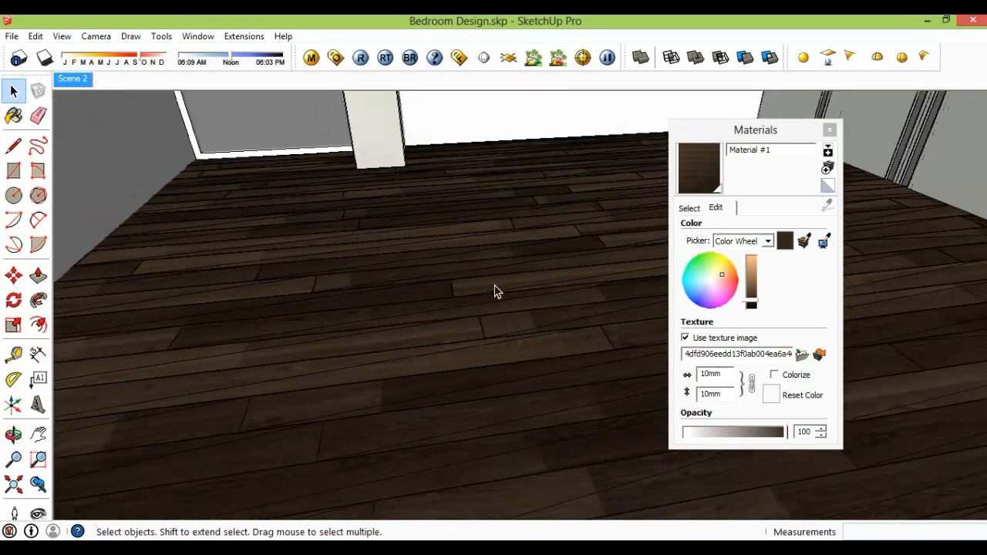
Sample the material of the grey framed panel beside the marble column and rename it Mirror
{"action": "middle_click_drag", "start_coordinate": [623, 271], "coordinate": [447, 324]}
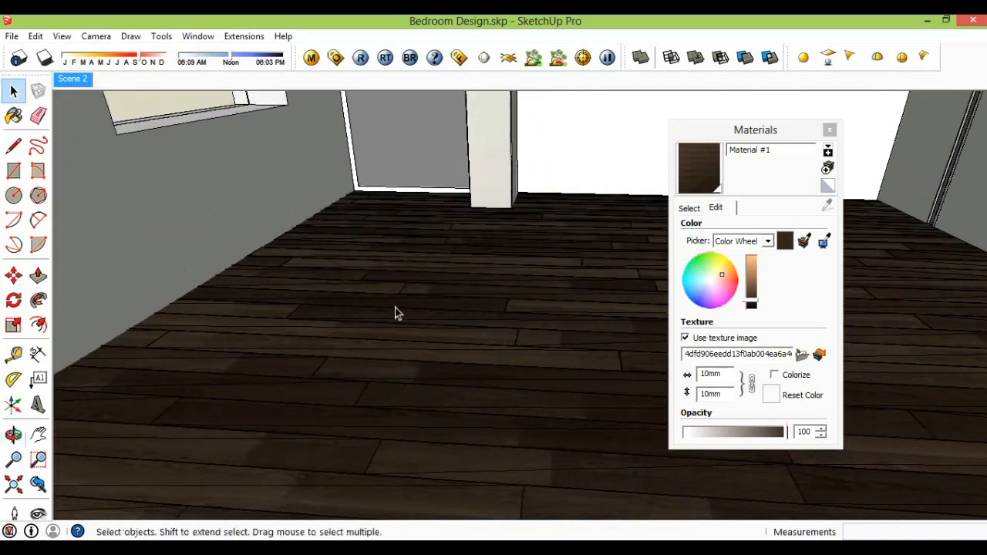
{"action": "middle_click_drag", "start_coordinate": [324, 239], "coordinate": [419, 335]}
{"action": "middle_click_drag", "start_coordinate": [375, 258], "coordinate": [330, 320]}
{"action": "left_click", "coordinate": [688, 210]}
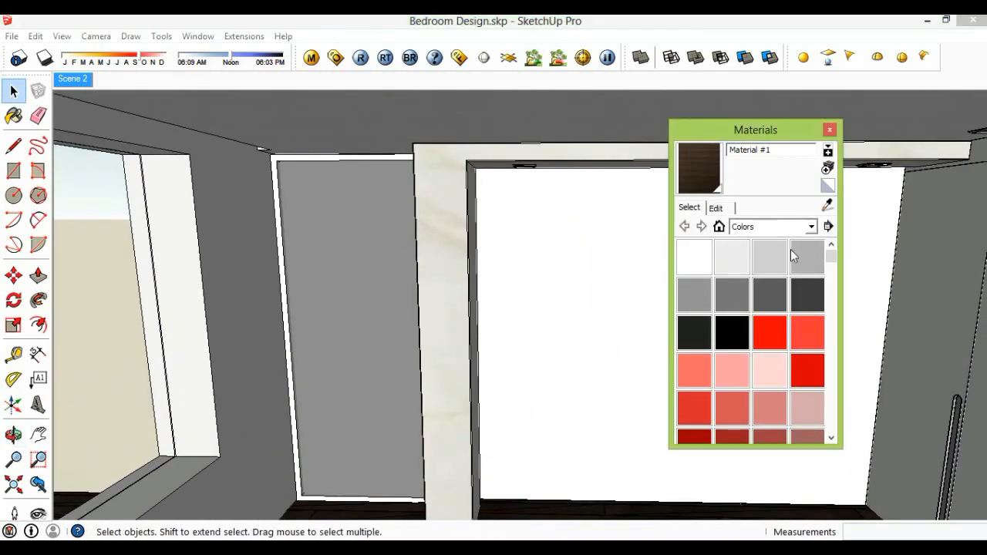
{"action": "left_click", "coordinate": [815, 262]}
{"action": "left_click", "coordinate": [828, 205]}
{"action": "scroll", "coordinate": [452, 280], "scroll_direction": "up", "scroll_amount": 3}
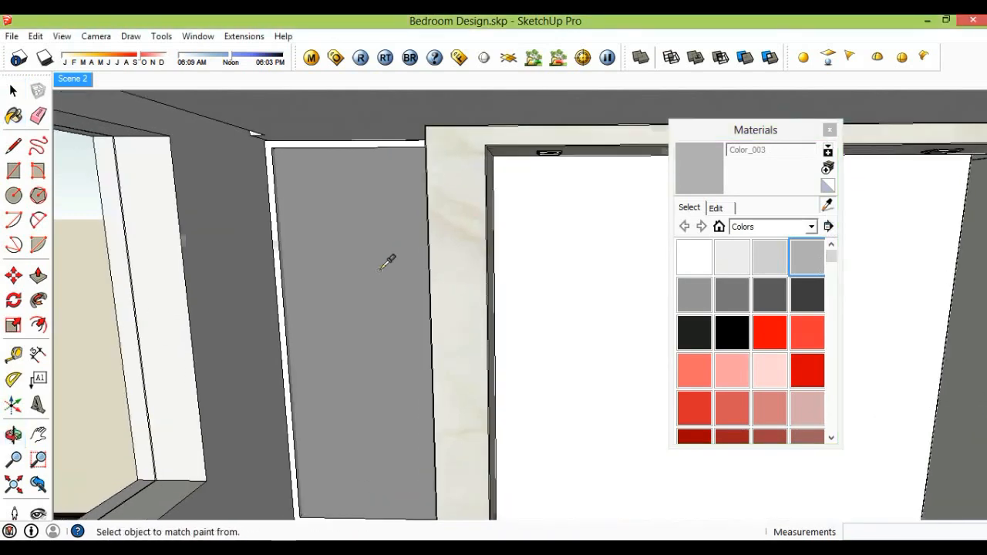
{"action": "middle_click_drag", "start_coordinate": [372, 256], "coordinate": [385, 236]}
{"action": "left_click", "coordinate": [386, 236]}
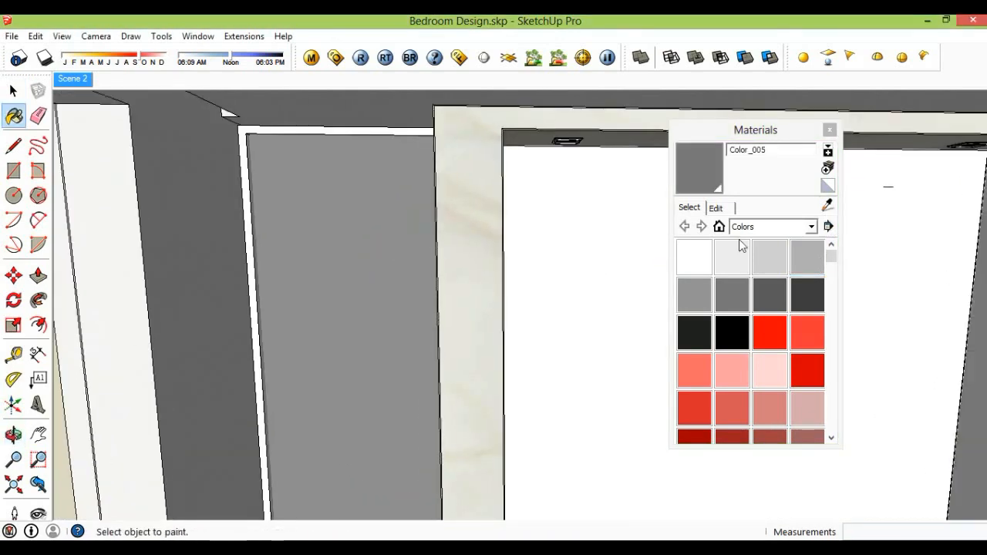
{"action": "left_click", "coordinate": [790, 153]}
{"action": "type", "text": "Mirror"}
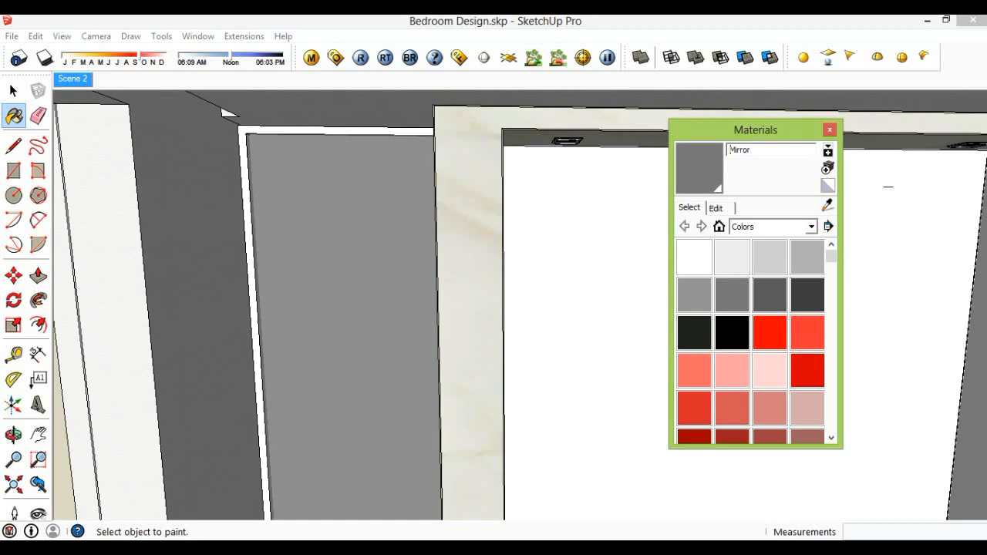
Add a V-Ray reflection layer to the Mirror material and update its preview
{"action": "left_click", "coordinate": [312, 57]}
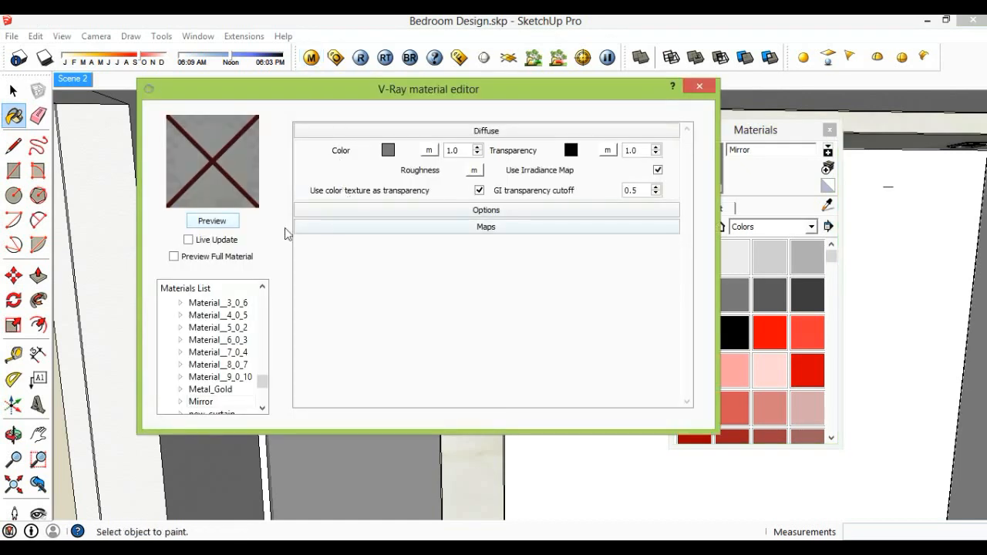
{"action": "left_click", "coordinate": [213, 222]}
{"action": "left_click", "coordinate": [245, 401]}
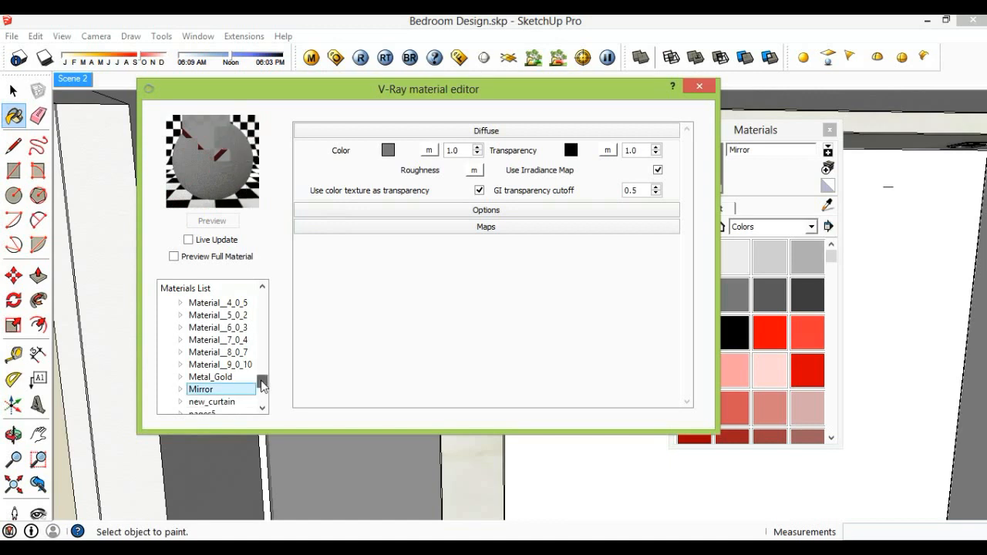
{"action": "right_click", "coordinate": [234, 392]}
{"action": "mouse_move", "coordinate": [401, 397]}
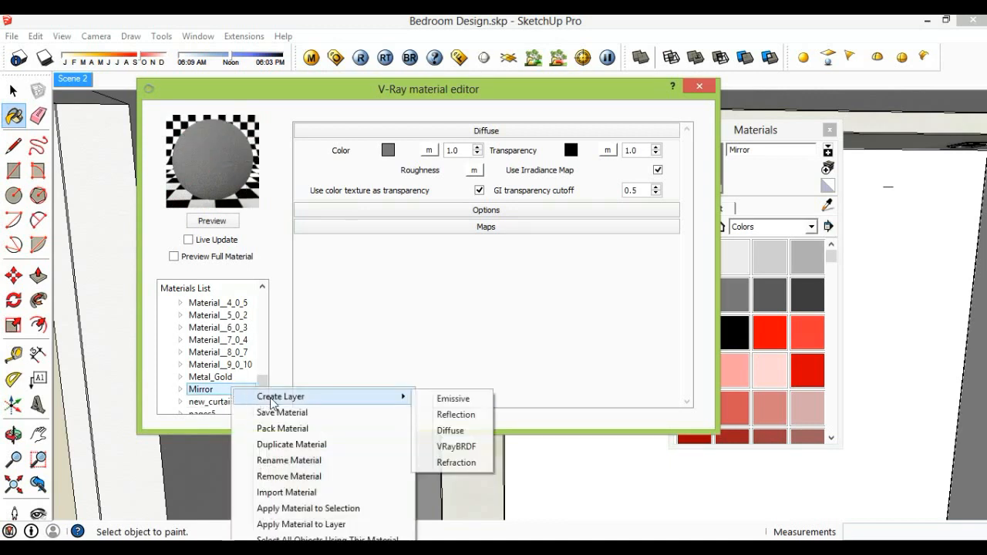
{"action": "left_click", "coordinate": [456, 415]}
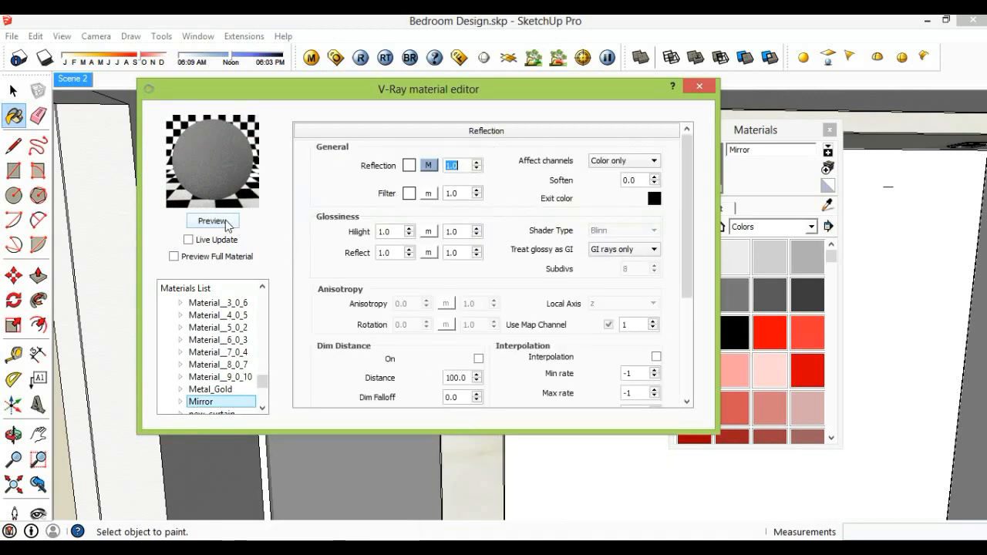
{"action": "left_click", "coordinate": [212, 221]}
Set the IOR of the Mirror material's Fresnel reflection map to 4 and update the preview
{"action": "left_click", "coordinate": [429, 166]}
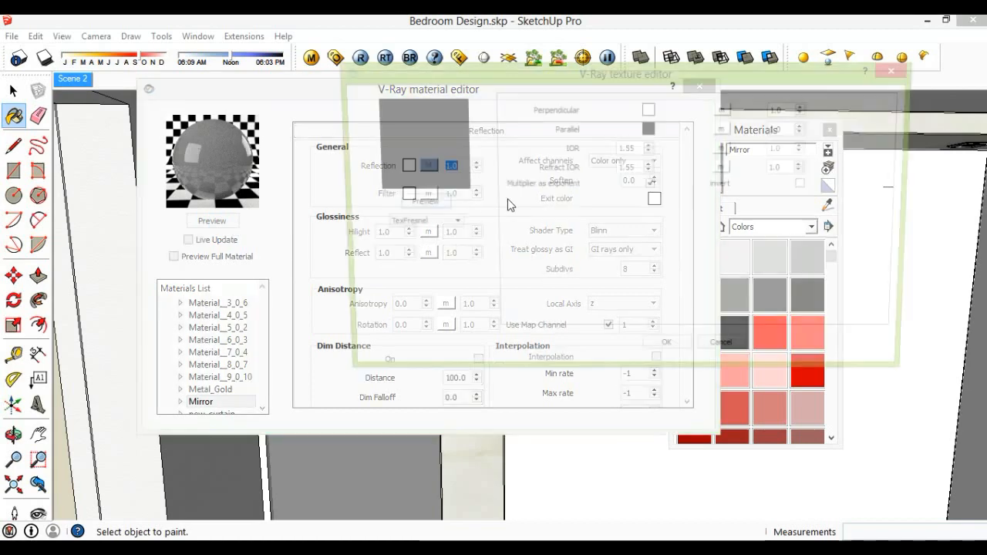
{"action": "double_click", "coordinate": [640, 149]}
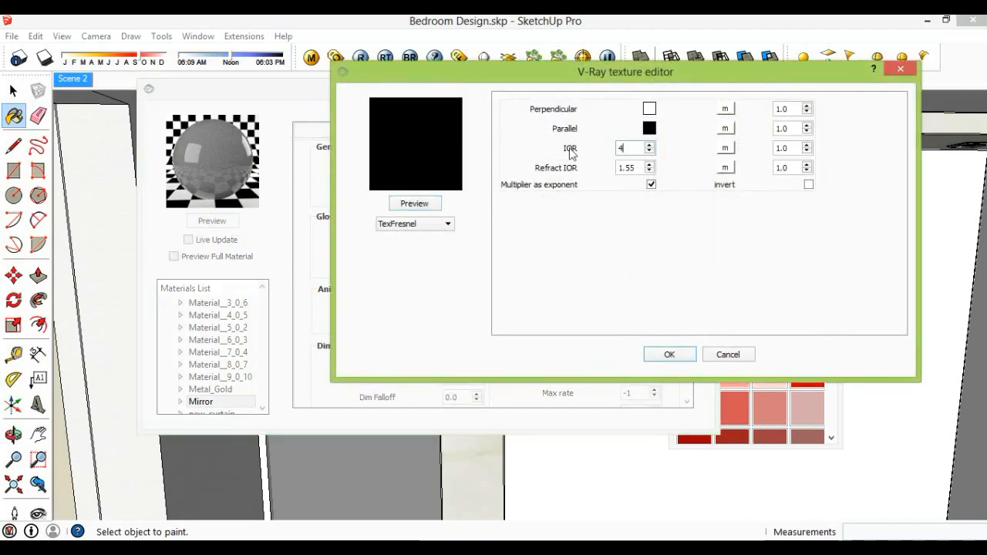
{"action": "left_click", "coordinate": [686, 358]}
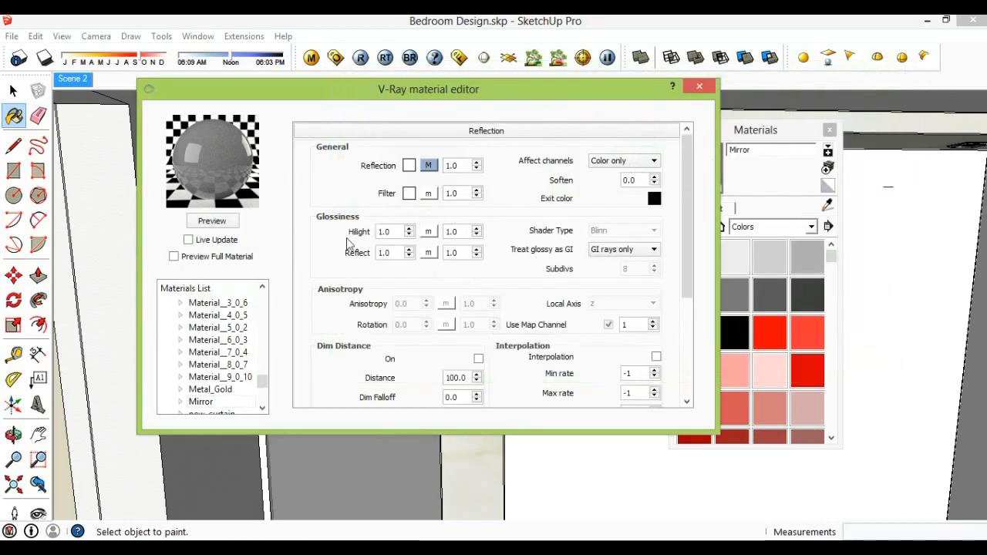
{"action": "left_click", "coordinate": [217, 223]}
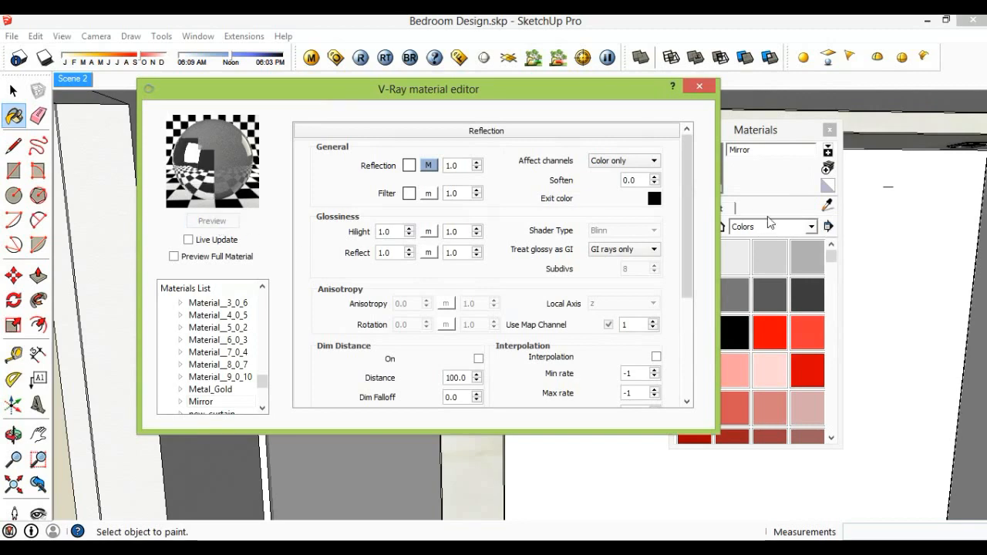
Darken the Mirror material's diffuse colour to grey RGB 68, 68, 68 and update the preview
{"action": "left_click_drag", "start_coordinate": [691, 229], "coordinate": [679, 328]}
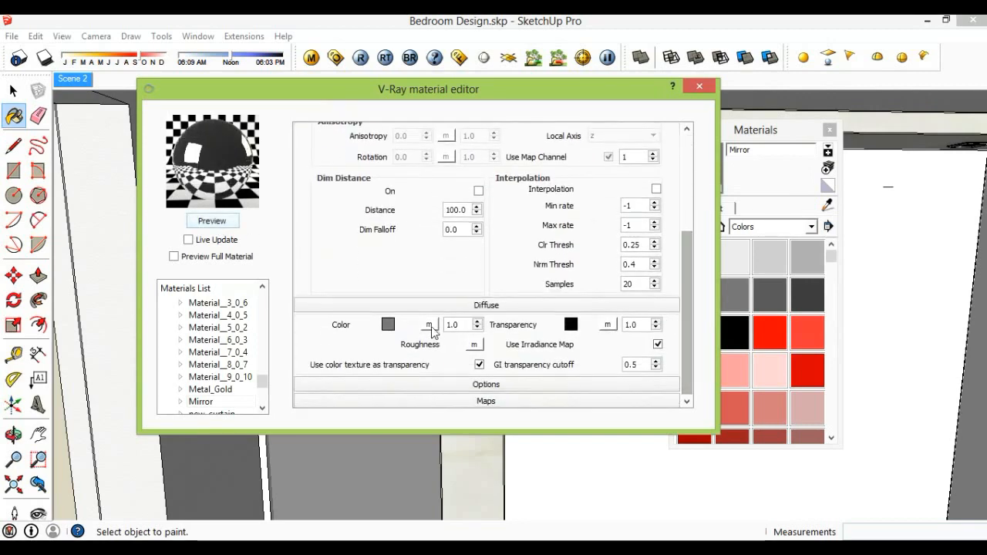
{"action": "left_click", "coordinate": [388, 325]}
{"action": "left_click_drag", "start_coordinate": [594, 229], "coordinate": [594, 249]}
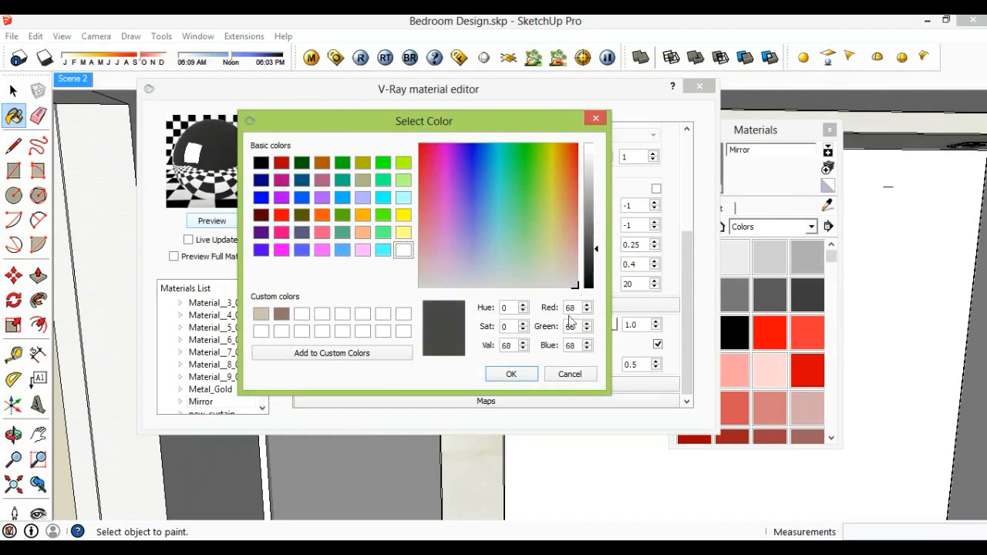
{"action": "left_click", "coordinate": [525, 377]}
{"action": "left_click", "coordinate": [214, 222]}
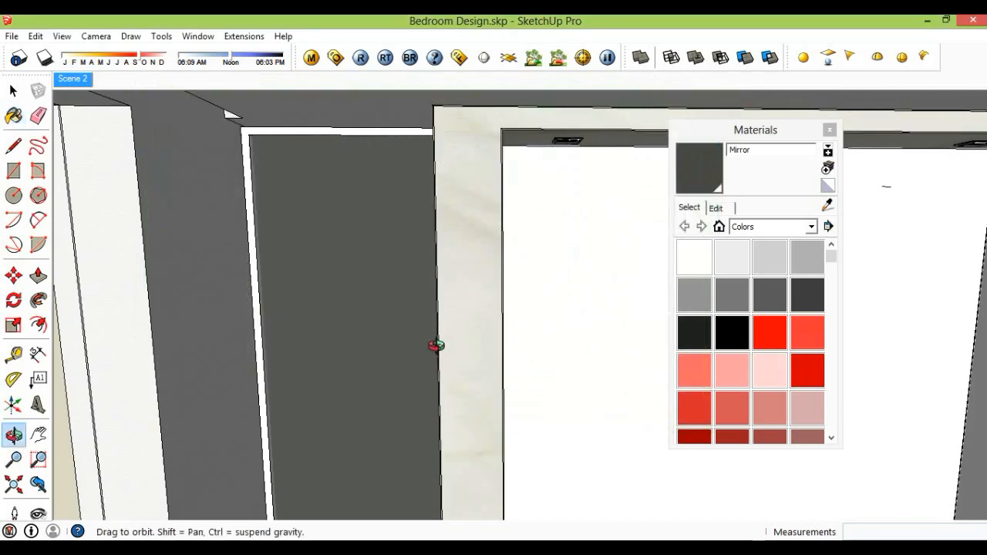
Sample the material of the white frame around the mirror panel and open it in the V-Ray material editor
{"action": "key", "text": "space"}
{"action": "scroll", "coordinate": [281, 247], "scroll_direction": "up", "scroll_amount": 2}
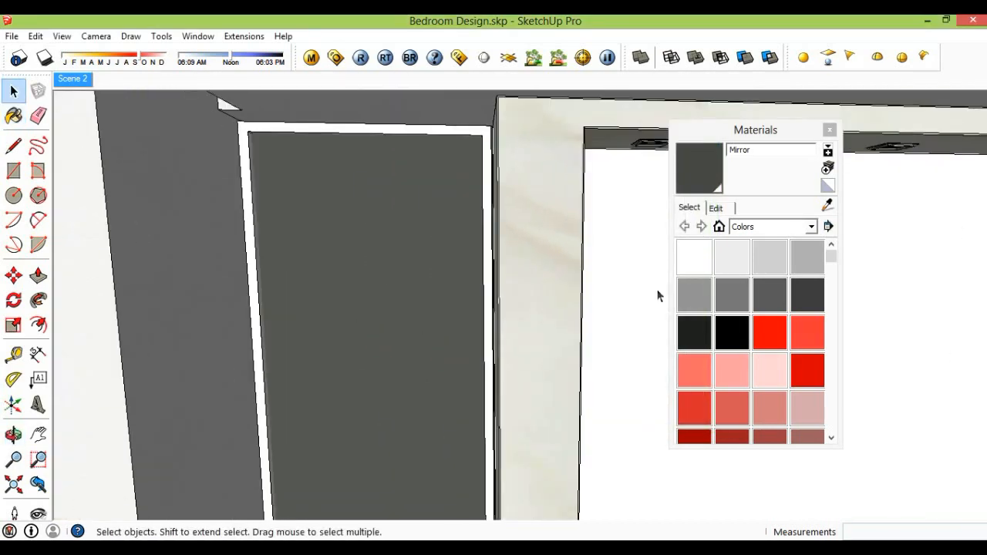
{"action": "left_click", "coordinate": [814, 247]}
{"action": "mouse_move", "coordinate": [586, 231]}
{"action": "middle_mouse_down"}
{"action": "mouse_move", "coordinate": [425, 229]}
{"action": "mouse_move", "coordinate": [239, 150]}
{"action": "middle_mouse_up"}
{"action": "left_click", "coordinate": [260, 155]}
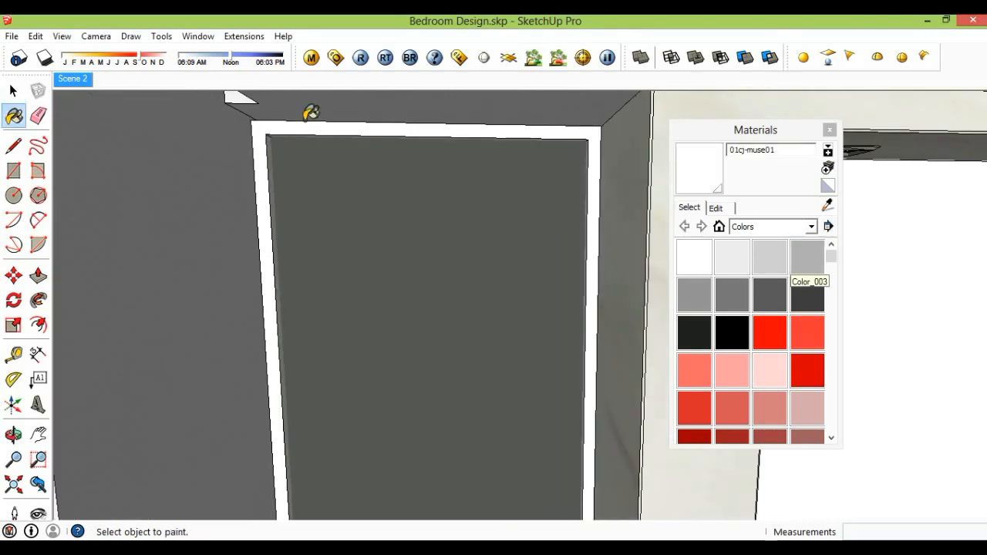
{"action": "left_click", "coordinate": [311, 58]}
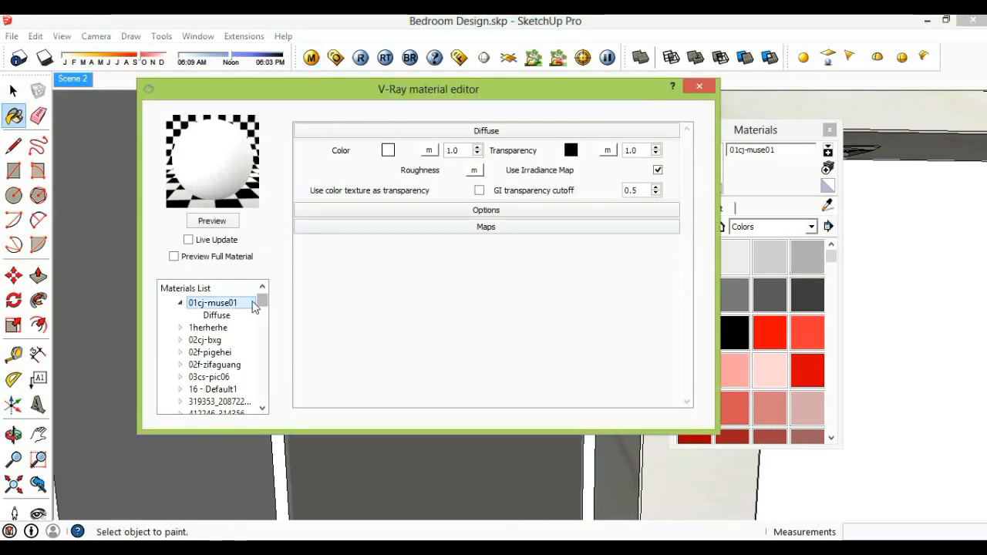
Map the light wood bitmap 13b4b68224d187a94620cba134de8b1c1.jpg to the frame material's diffuse colour and update the preview
{"action": "left_click", "coordinate": [429, 151]}
{"action": "left_click", "coordinate": [414, 224]}
{"action": "left_click", "coordinate": [401, 273]}
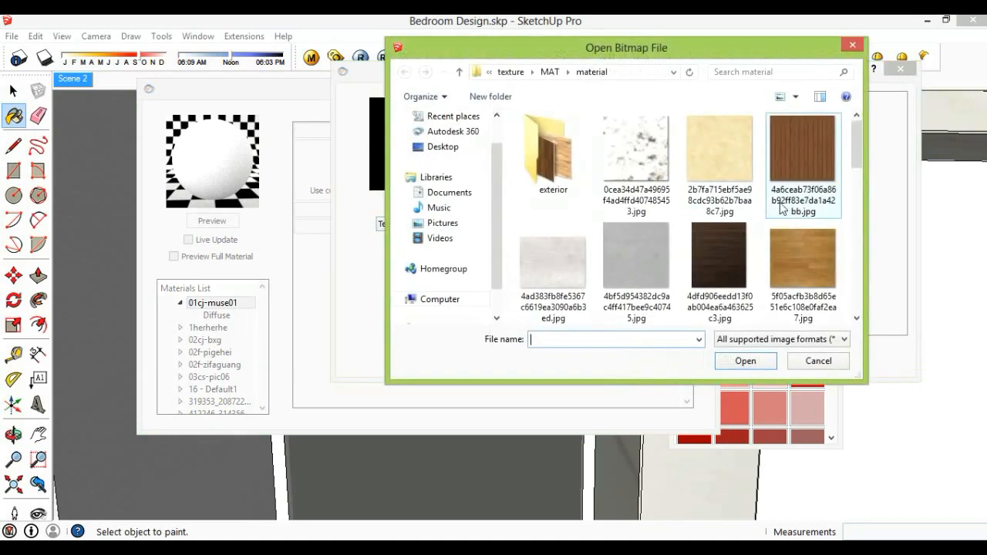
{"action": "left_click_drag", "start_coordinate": [858, 135], "coordinate": [857, 189]}
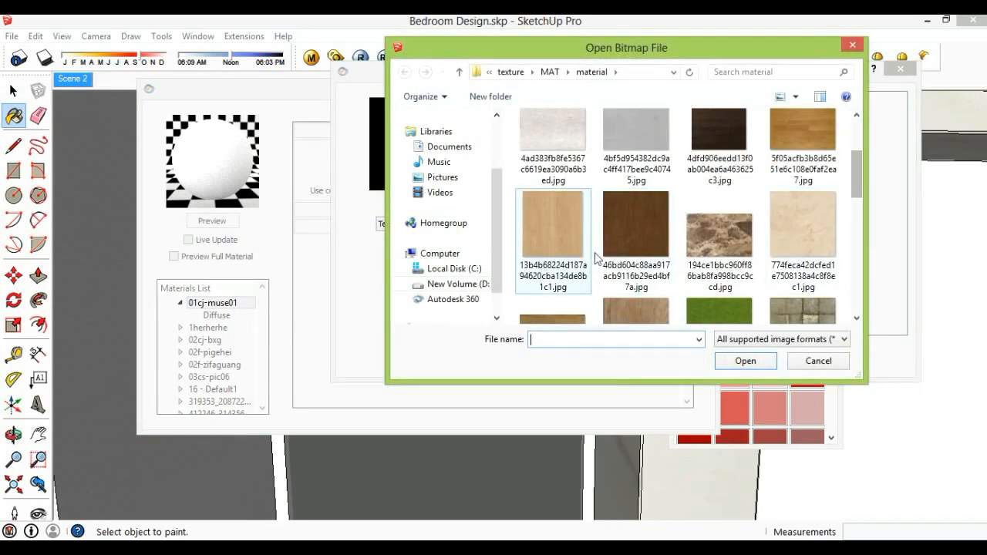
{"action": "left_click", "coordinate": [553, 232]}
{"action": "left_click", "coordinate": [740, 360]}
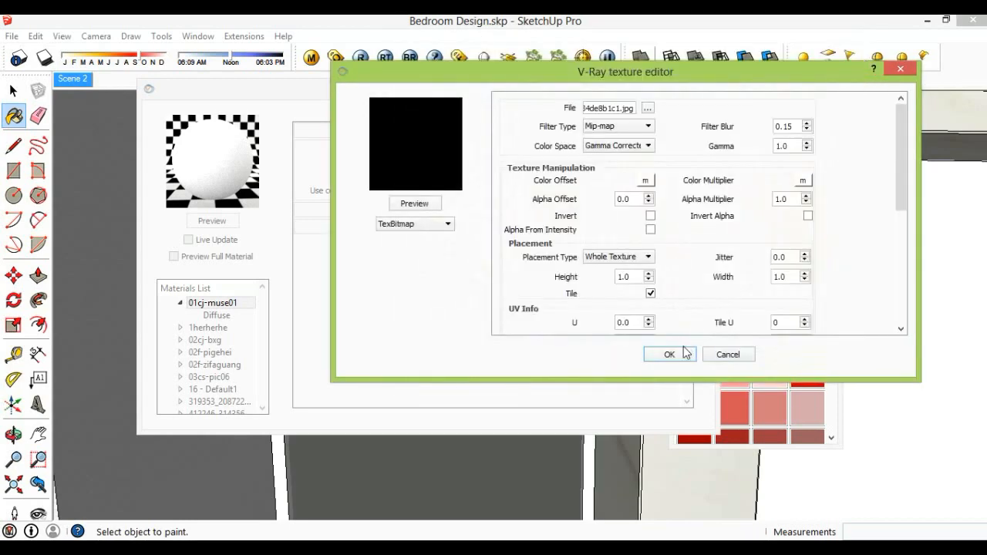
{"action": "left_click", "coordinate": [682, 357]}
{"action": "left_click", "coordinate": [212, 221]}
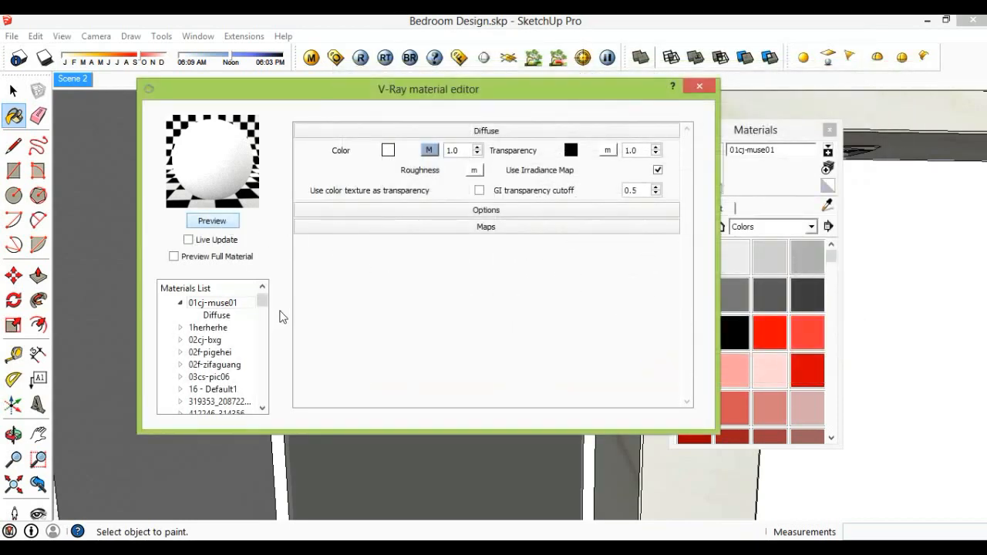
{"action": "left_click", "coordinate": [180, 306]}
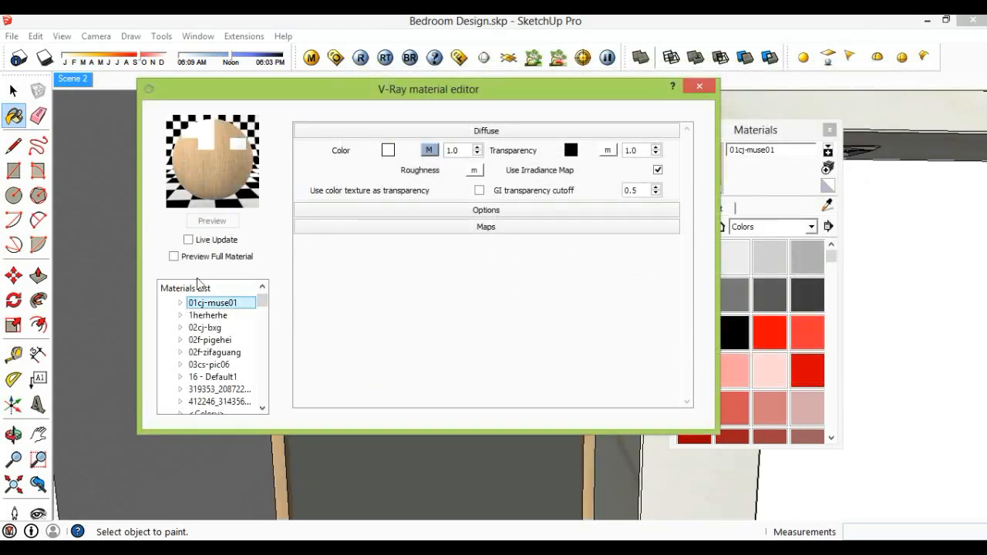
{"action": "left_click", "coordinate": [700, 88]}
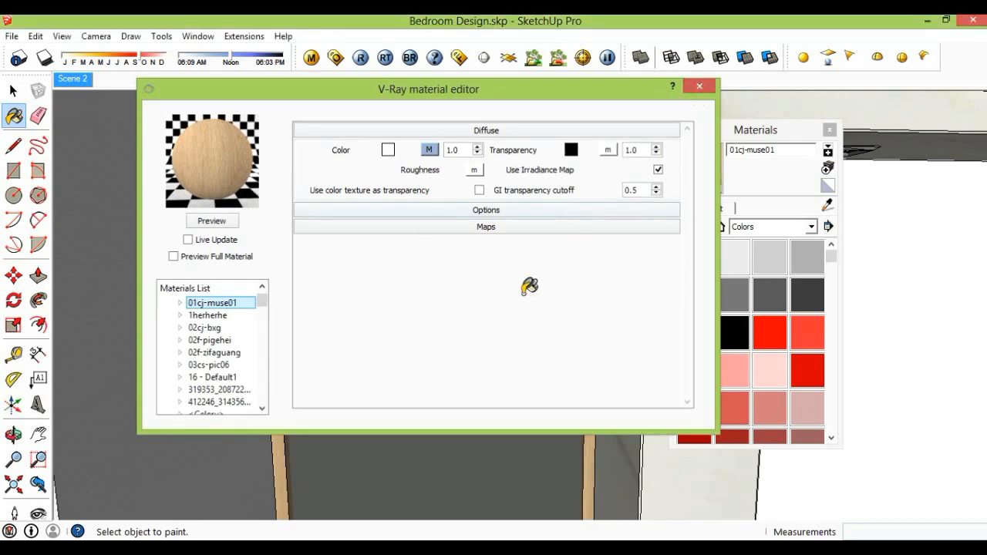
Sample the material of the large white wall panel inside the marble surround and open it in the V-Ray material editor
{"action": "scroll", "coordinate": [470, 339], "scroll_direction": "down", "scroll_amount": 4}
{"action": "middle_click_drag", "start_coordinate": [499, 383], "coordinate": [440, 256], "text": "shift"}
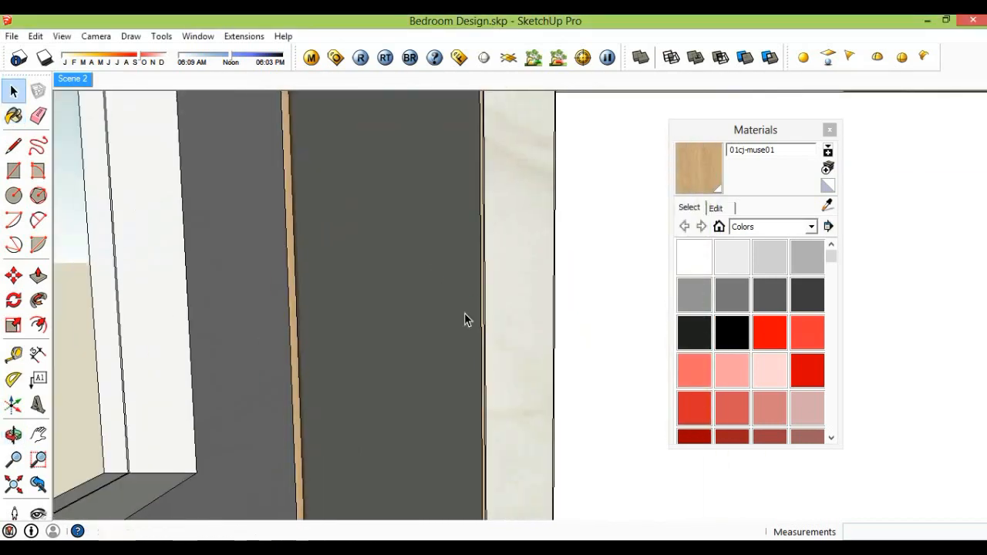
{"action": "scroll", "coordinate": [471, 306], "scroll_direction": "down", "scroll_amount": 3}
{"action": "key", "text": "space"}
{"action": "scroll", "coordinate": [419, 326], "scroll_direction": "up", "scroll_amount": 1}
{"action": "mouse_move", "coordinate": [535, 342]}
{"action": "middle_mouse_down", "text": "shift"}
{"action": "mouse_move", "coordinate": [419, 327]}
{"action": "mouse_move", "coordinate": [522, 326]}
{"action": "mouse_move", "coordinate": [532, 256]}
{"action": "middle_mouse_up", "text": "shift"}
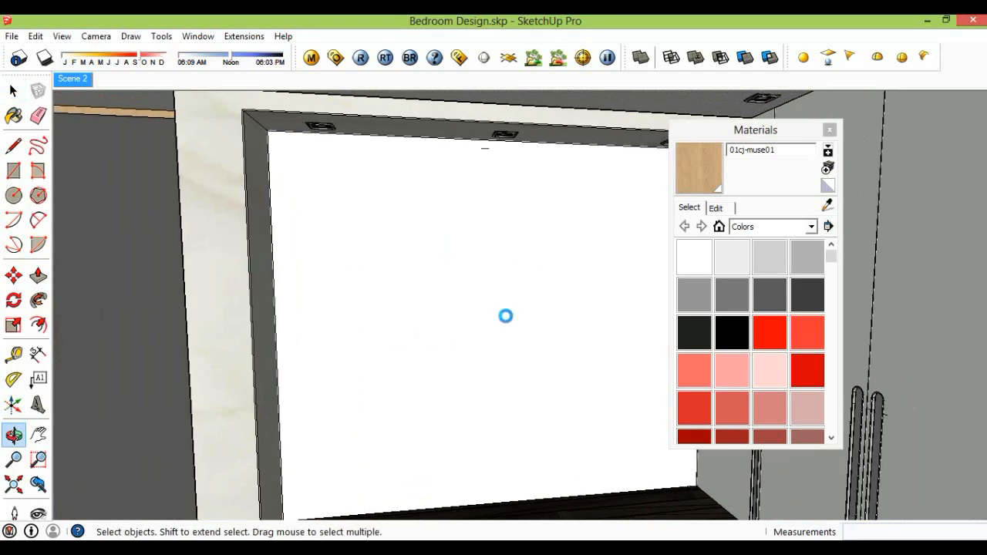
{"action": "left_click", "coordinate": [808, 257]}
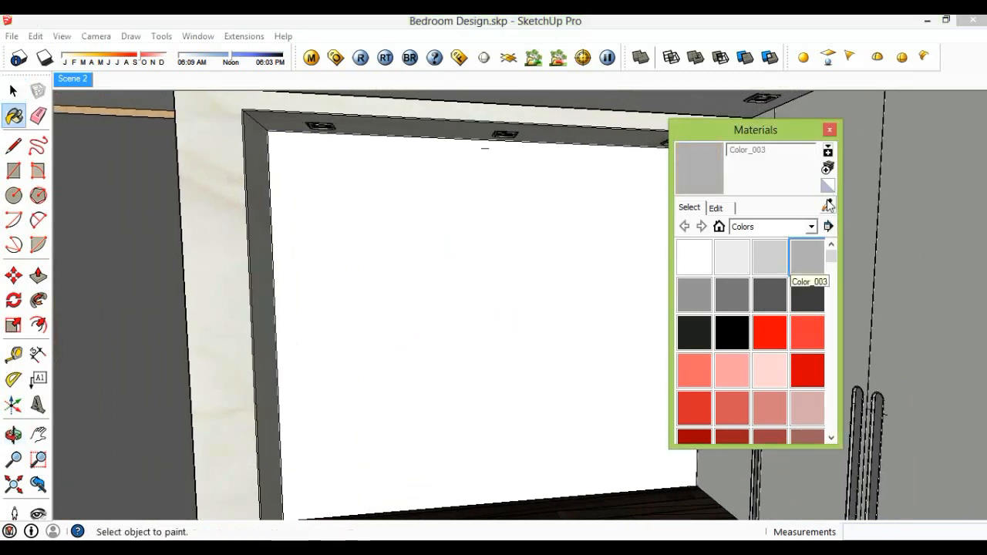
{"action": "left_click", "coordinate": [828, 205]}
{"action": "left_click", "coordinate": [496, 300]}
{"action": "left_click", "coordinate": [312, 58]}
Map the wood plank bitmap 5f05acfb3b8d65e51e6c108e0faf2ea7.jpg to the wall panel material's diffuse colour
{"action": "left_click", "coordinate": [430, 150]}
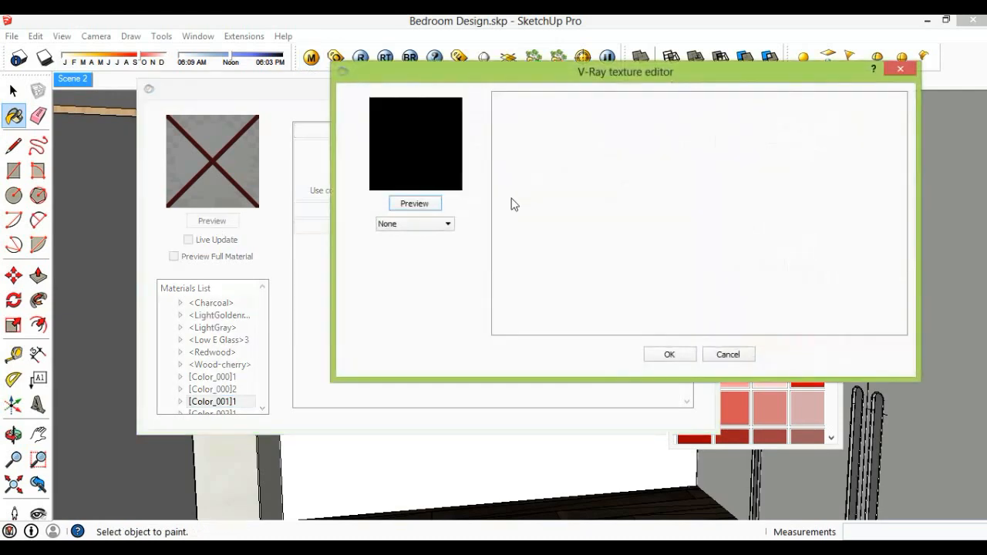
{"action": "left_click", "coordinate": [448, 223]}
{"action": "left_click", "coordinate": [409, 274]}
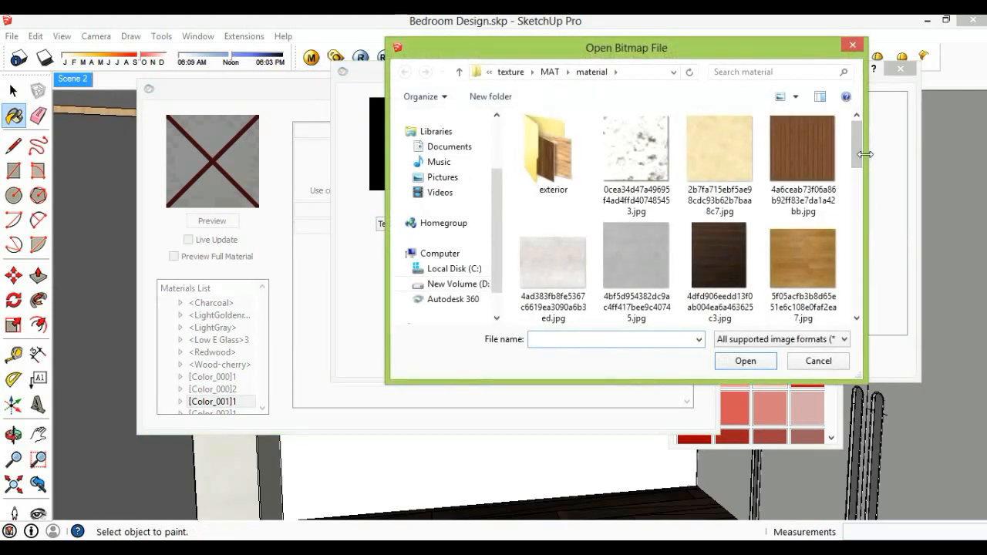
{"action": "left_click_drag", "start_coordinate": [861, 143], "coordinate": [864, 165]}
{"action": "left_click", "coordinate": [826, 189]}
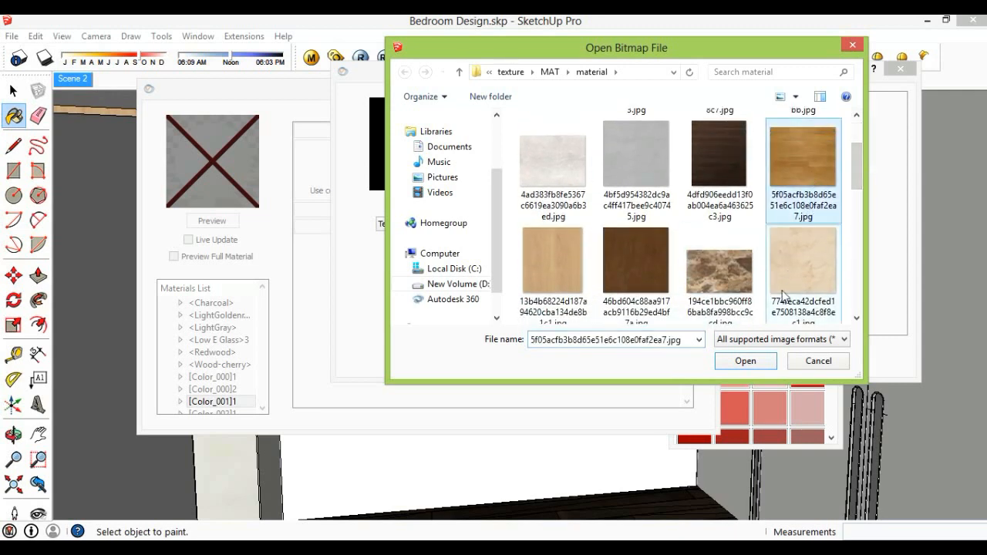
{"action": "left_click", "coordinate": [745, 361]}
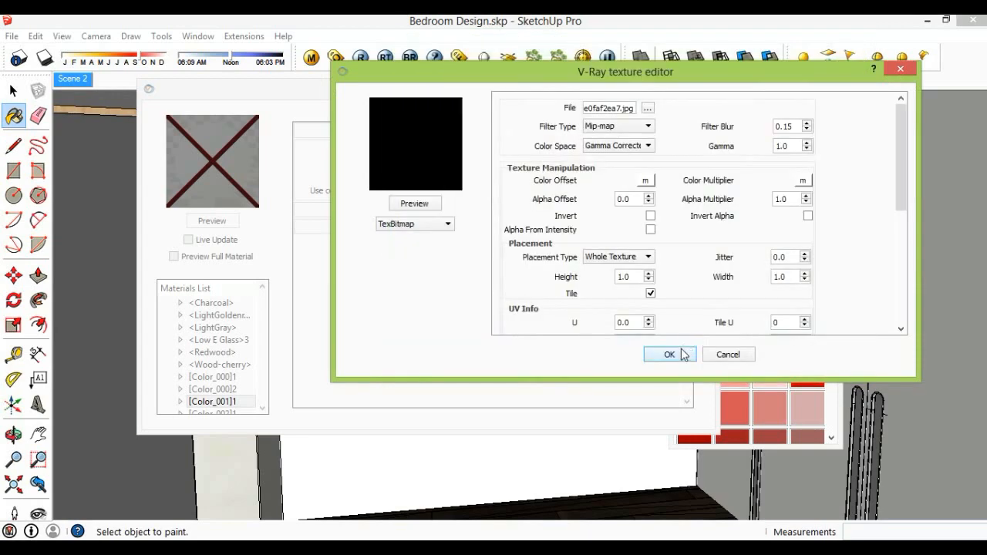
{"action": "left_click", "coordinate": [670, 354]}
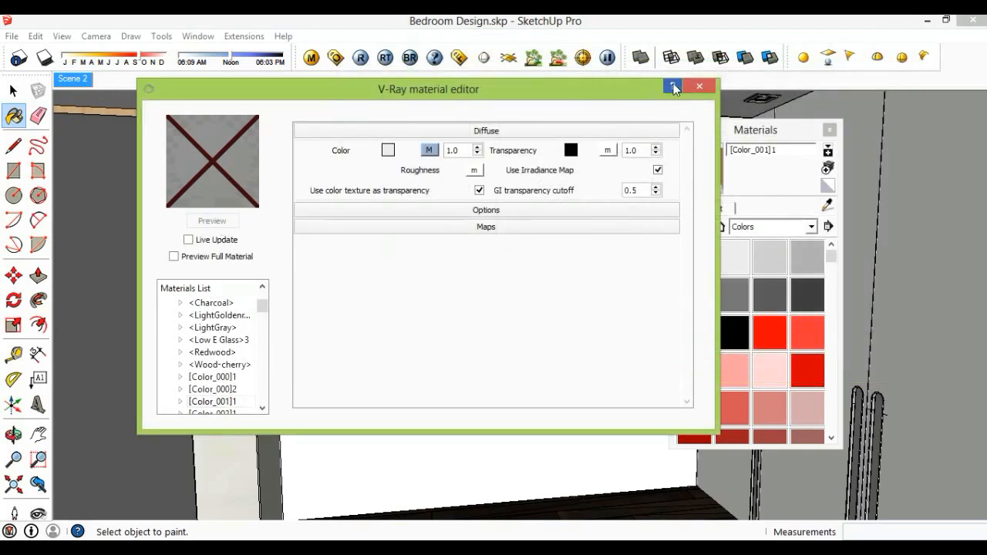
{"action": "left_click_drag", "start_coordinate": [628, 94], "coordinate": [669, 134]}
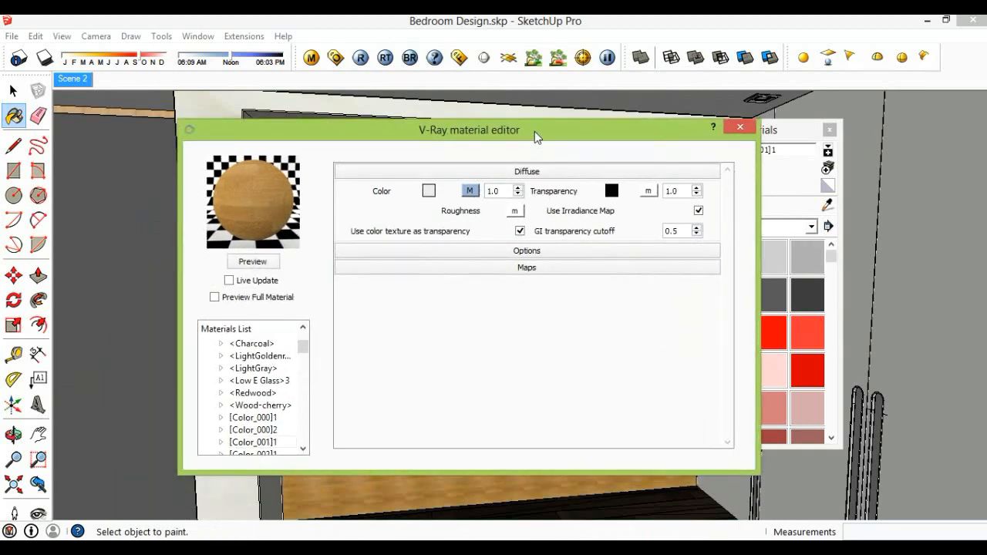
{"action": "left_click_drag", "start_coordinate": [534, 132], "coordinate": [535, 115]}
{"action": "left_click_drag", "start_coordinate": [306, 338], "coordinate": [308, 340]}
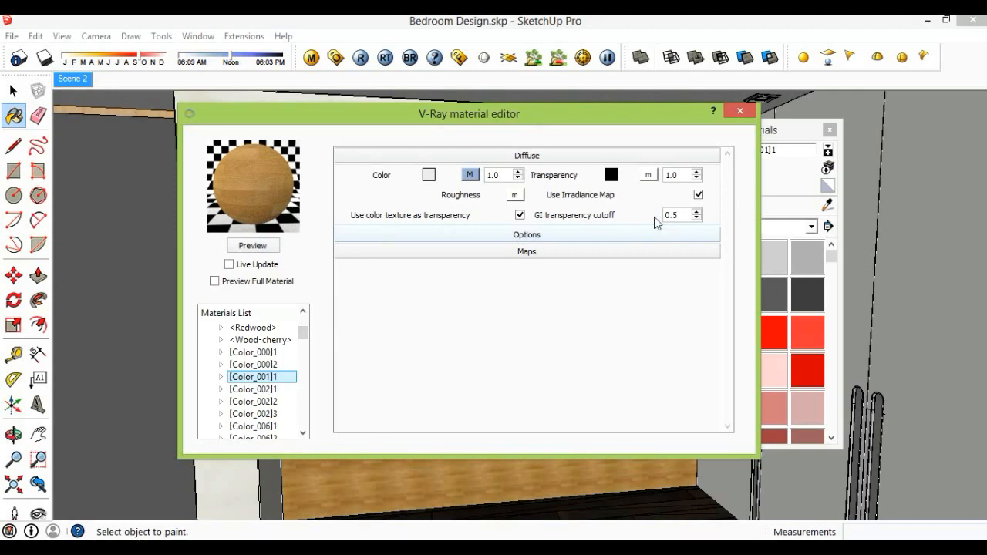
Enable a bump map using 5f05acfb3b8d65e51e6c108e0faf2ea7.jpg on the wall panel material, with a small negative bump amount
{"action": "left_click", "coordinate": [527, 253]}
{"action": "left_click", "coordinate": [453, 283]}
{"action": "left_click", "coordinate": [470, 284]}
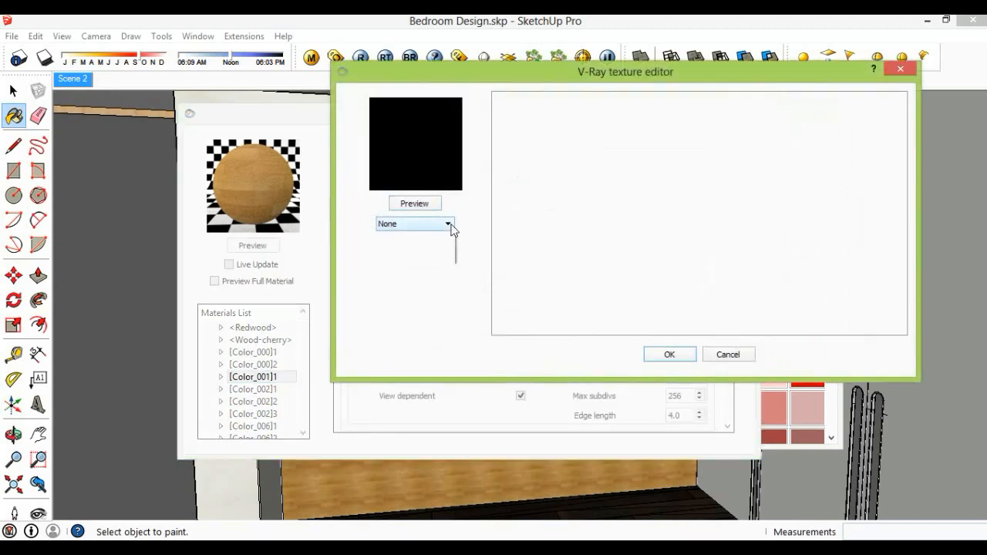
{"action": "left_click", "coordinate": [447, 224]}
{"action": "left_click", "coordinate": [412, 274]}
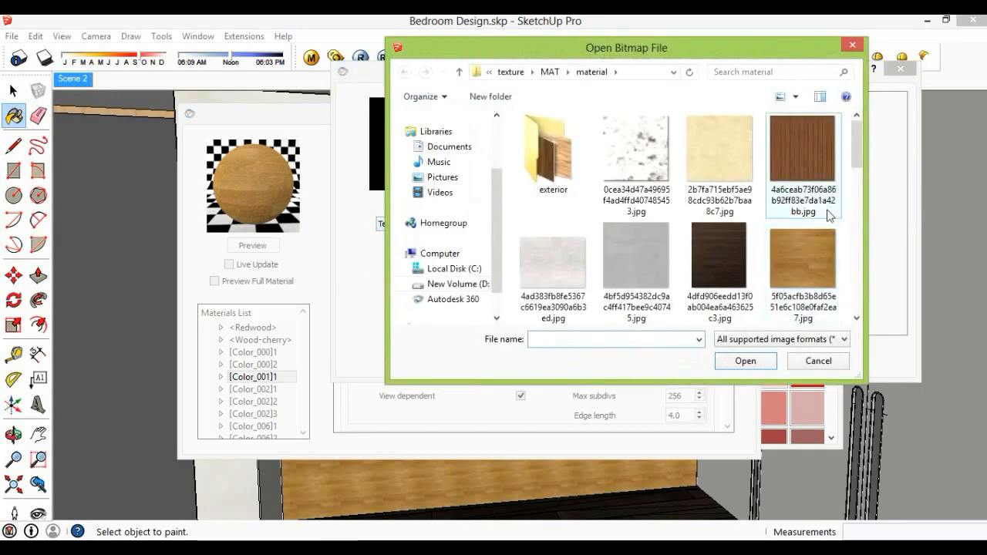
{"action": "left_click", "coordinate": [808, 287]}
{"action": "left_click", "coordinate": [745, 361]}
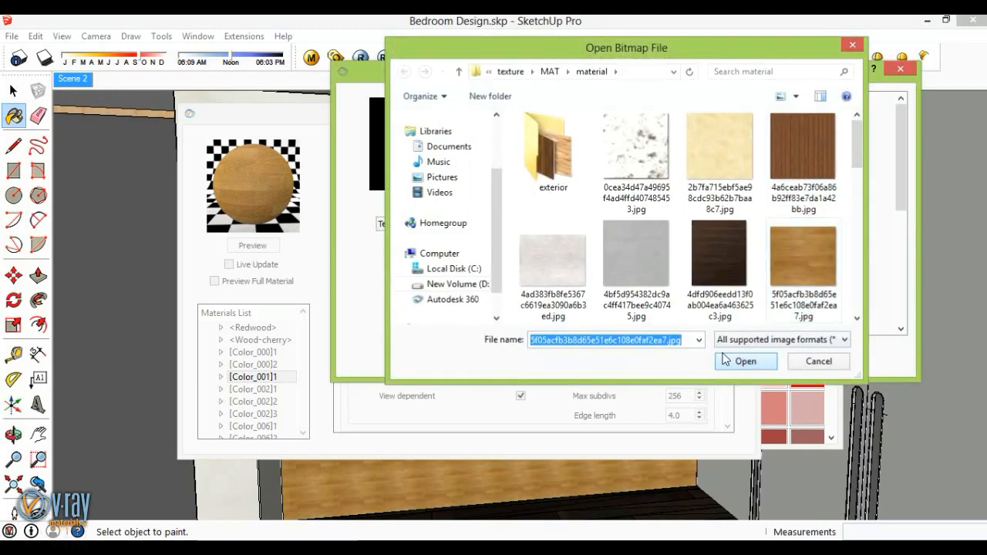
{"action": "left_click", "coordinate": [669, 355]}
{"action": "left_click_drag", "start_coordinate": [503, 282], "coordinate": [448, 284]}
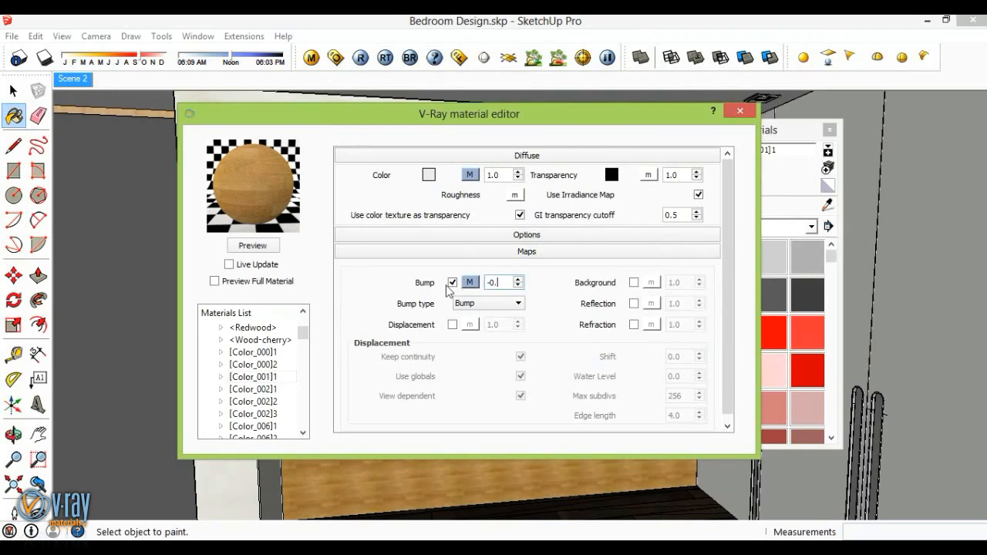
{"action": "left_click", "coordinate": [740, 111]}
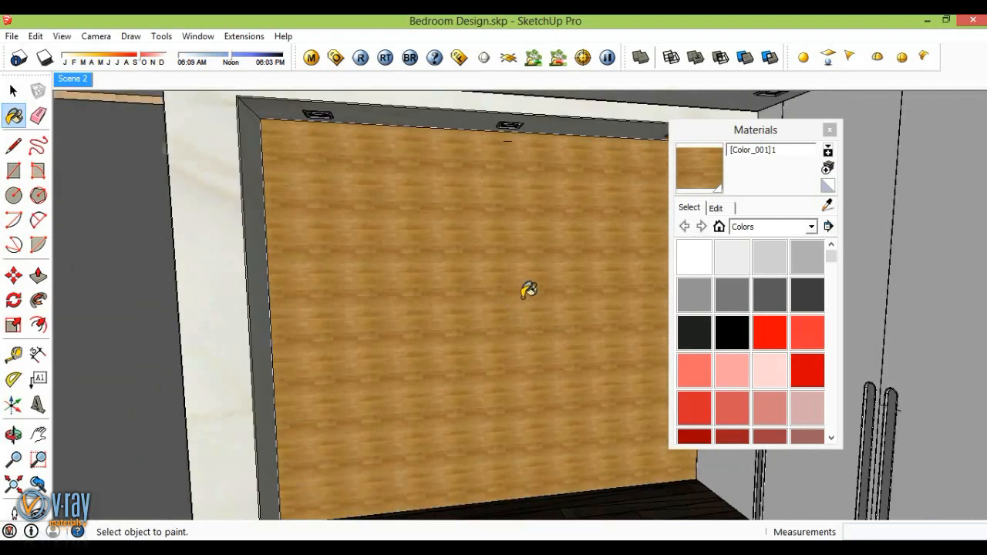
Set the wall panel's wood texture size to 1000 mm by 1000 mm
{"action": "mouse_move", "coordinate": [528, 290]}
{"action": "middle_mouse_down"}
{"action": "mouse_move", "coordinate": [503, 301]}
{"action": "mouse_move", "coordinate": [555, 298]}
{"action": "mouse_move", "coordinate": [510, 303]}
{"action": "middle_mouse_up"}
{"action": "scroll", "coordinate": [503, 302], "scroll_direction": "up", "scroll_amount": 2}
{"action": "scroll", "coordinate": [510, 303], "scroll_direction": "down", "scroll_amount": 2}
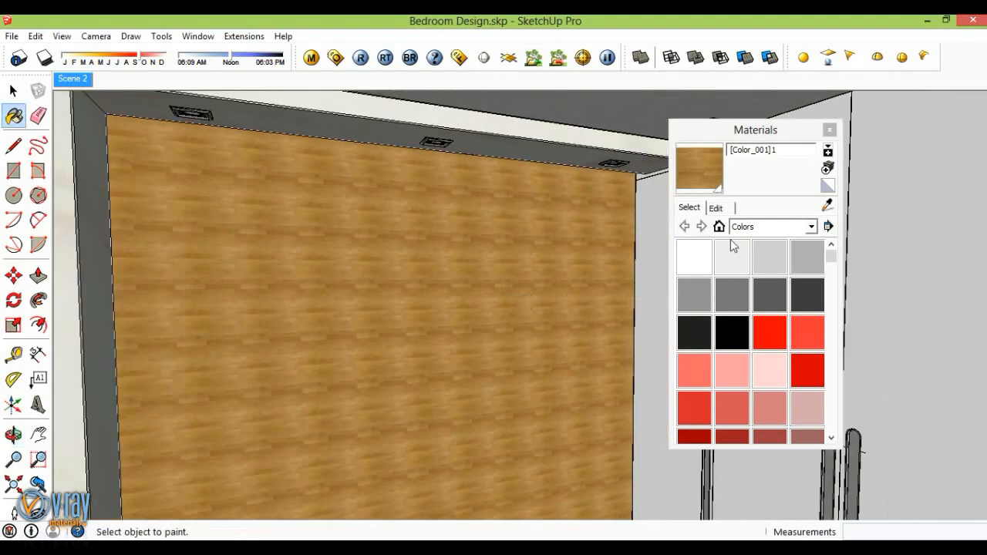
{"action": "left_click", "coordinate": [718, 209]}
{"action": "type", "text": "100"}
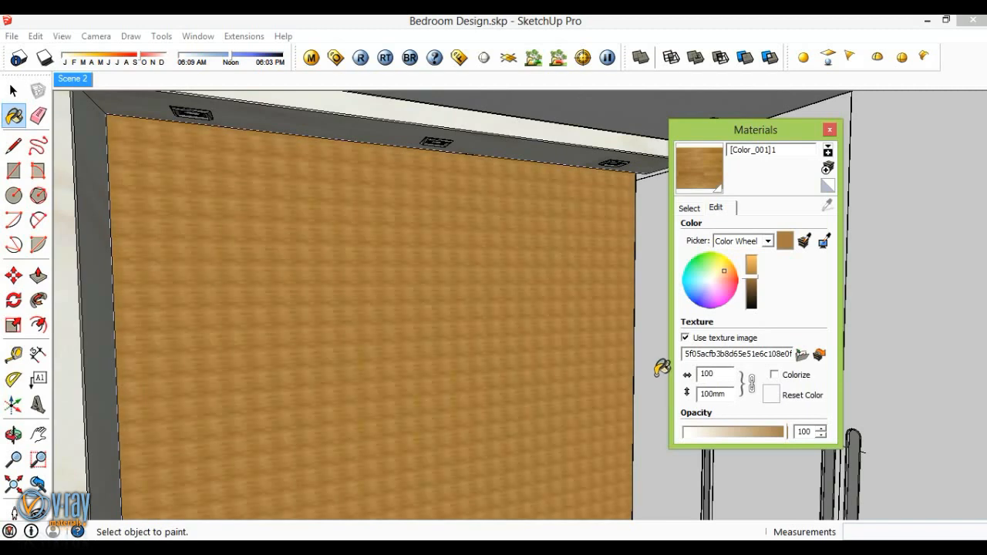
{"action": "type", "text": "0"}
Sample the material of the white wardrobe doors beside the wood wall and open it in the V-Ray material editor
{"action": "middle_click_drag", "start_coordinate": [378, 311], "coordinate": [458, 342]}
{"action": "middle_click_drag", "start_coordinate": [468, 385], "coordinate": [479, 276]}
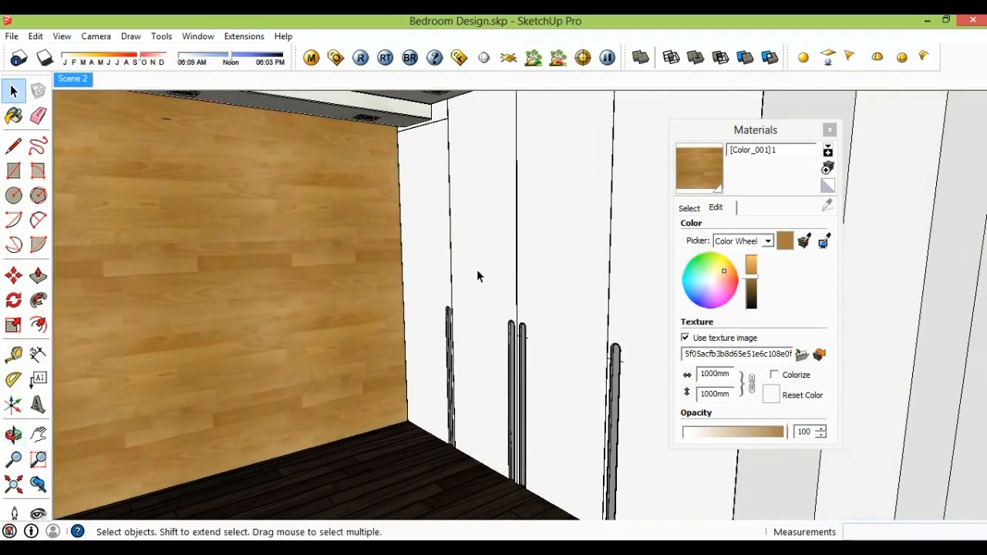
{"action": "left_click", "coordinate": [688, 209]}
{"action": "left_click", "coordinate": [808, 257]}
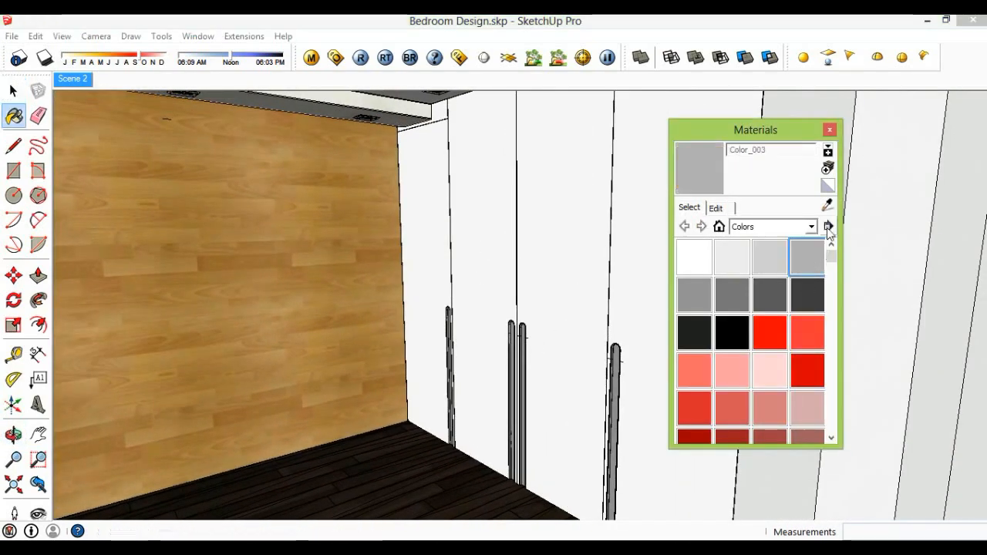
{"action": "middle_click_drag", "start_coordinate": [586, 293], "coordinate": [522, 291]}
{"action": "left_click", "coordinate": [465, 185], "text": "alt"}
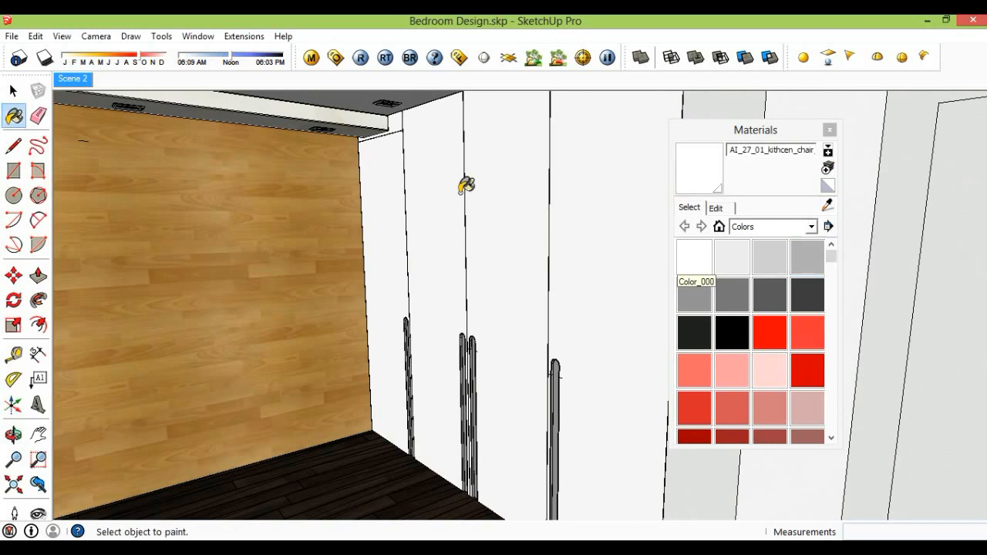
{"action": "left_click", "coordinate": [312, 58]}
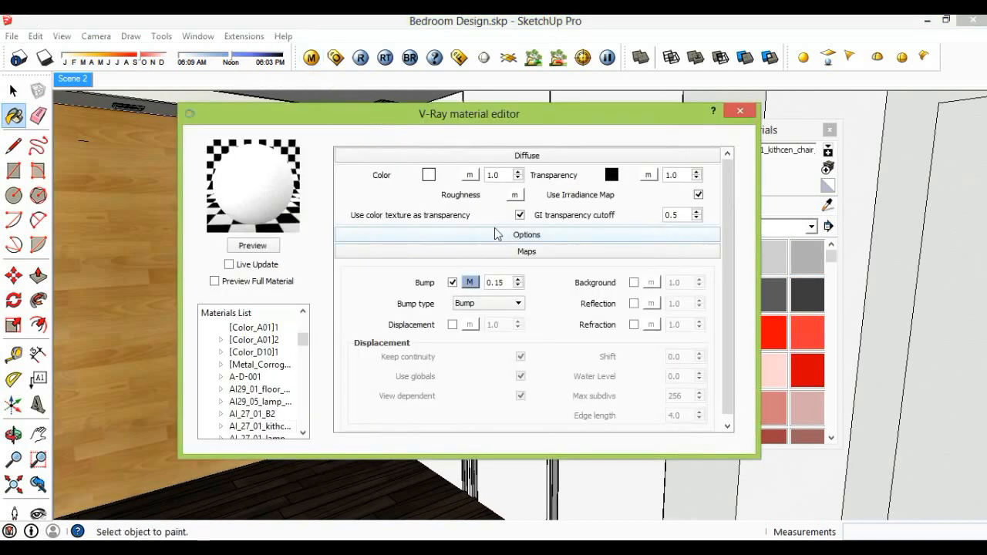
Disable the bump map of the white wardrobe door material and close the material editor
{"action": "left_click", "coordinate": [454, 283]}
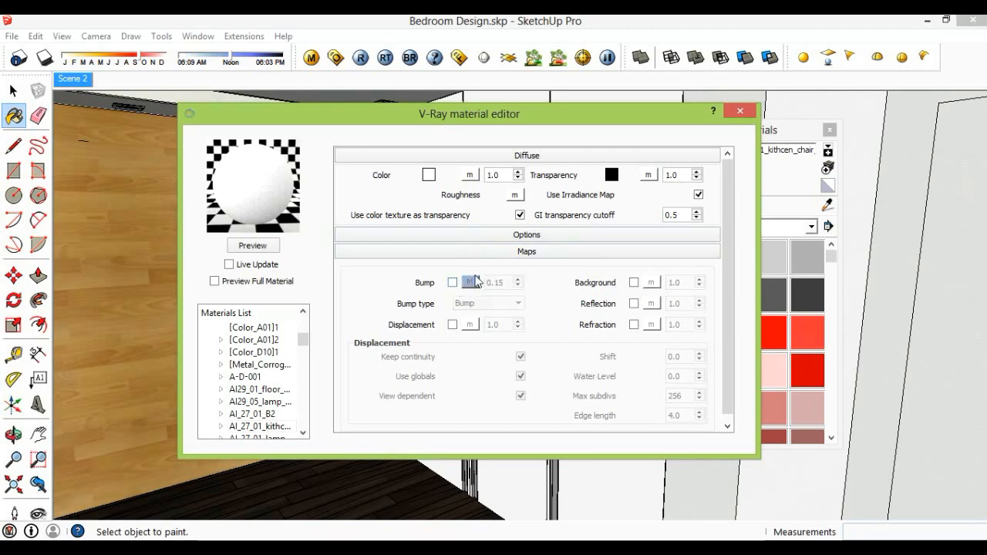
{"action": "left_click", "coordinate": [513, 253]}
{"action": "left_click", "coordinate": [740, 111]}
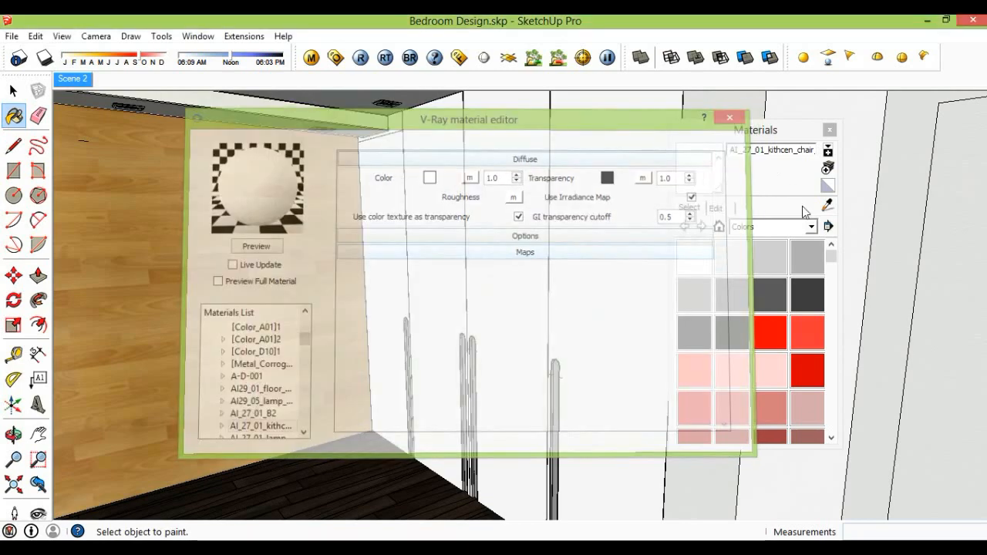
Sample the white wardrobe door material again and open it in the V-Ray material editor
{"action": "left_click", "coordinate": [808, 257]}
{"action": "left_click", "coordinate": [827, 204]}
{"action": "left_click", "coordinate": [552, 315]}
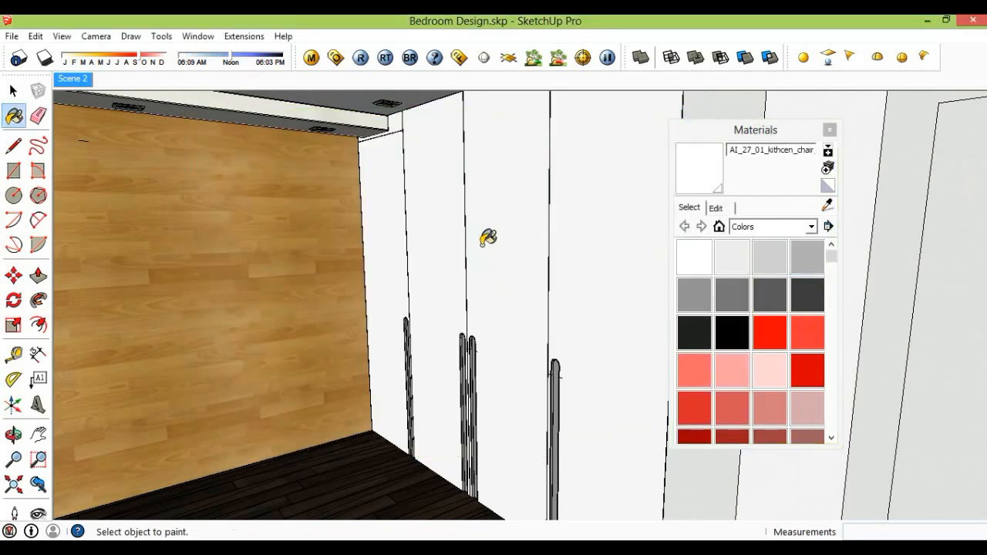
{"action": "left_click", "coordinate": [311, 57]}
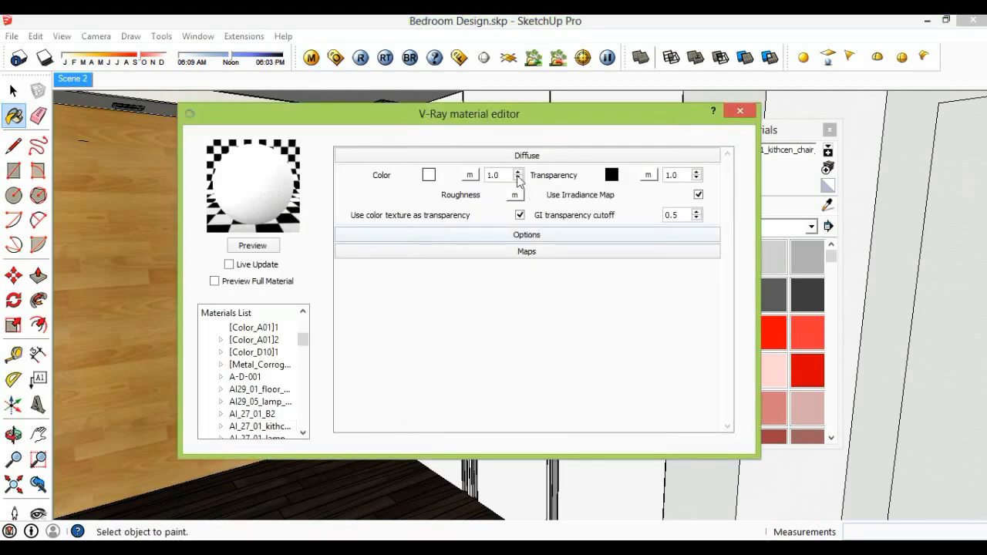
Assign the bitmap 13b4b68224d187a94620cba134de8b1c1.jpg as the wardrobe door material's diffuse texture and update the preview
{"action": "left_click", "coordinate": [470, 176]}
{"action": "left_click", "coordinate": [429, 225]}
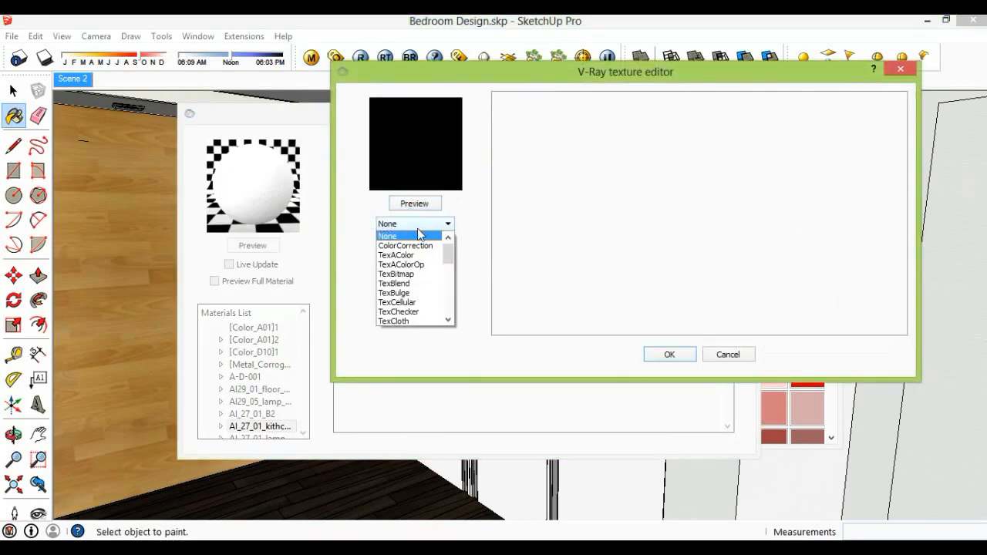
{"action": "left_click", "coordinate": [410, 274]}
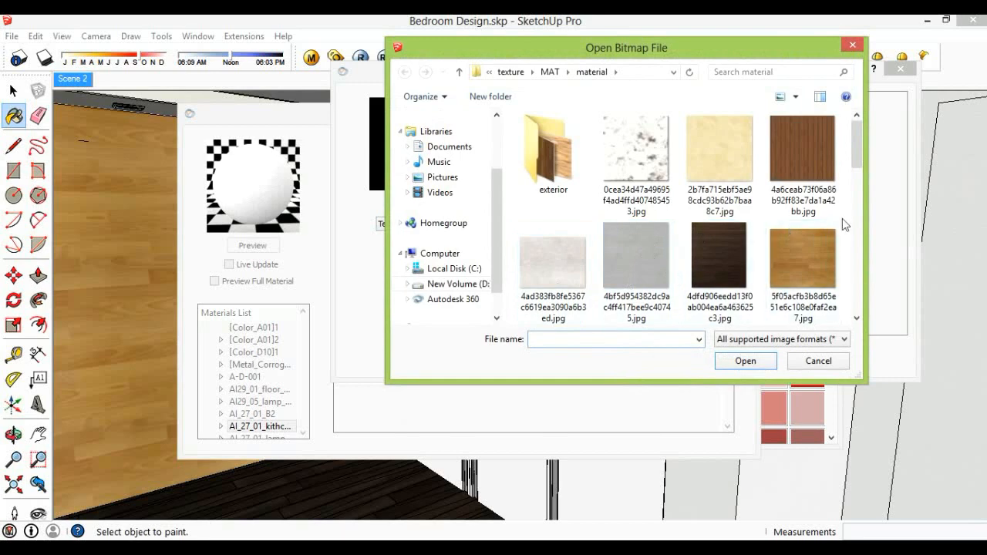
{"action": "left_click_drag", "start_coordinate": [863, 160], "coordinate": [856, 179]}
{"action": "left_click", "coordinate": [575, 260]}
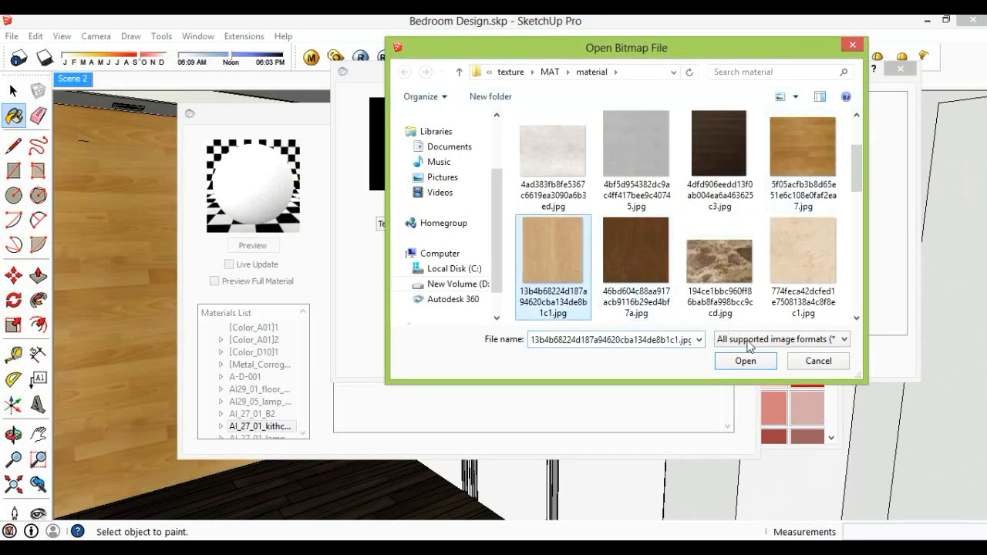
{"action": "left_click", "coordinate": [745, 361]}
{"action": "left_click", "coordinate": [666, 353]}
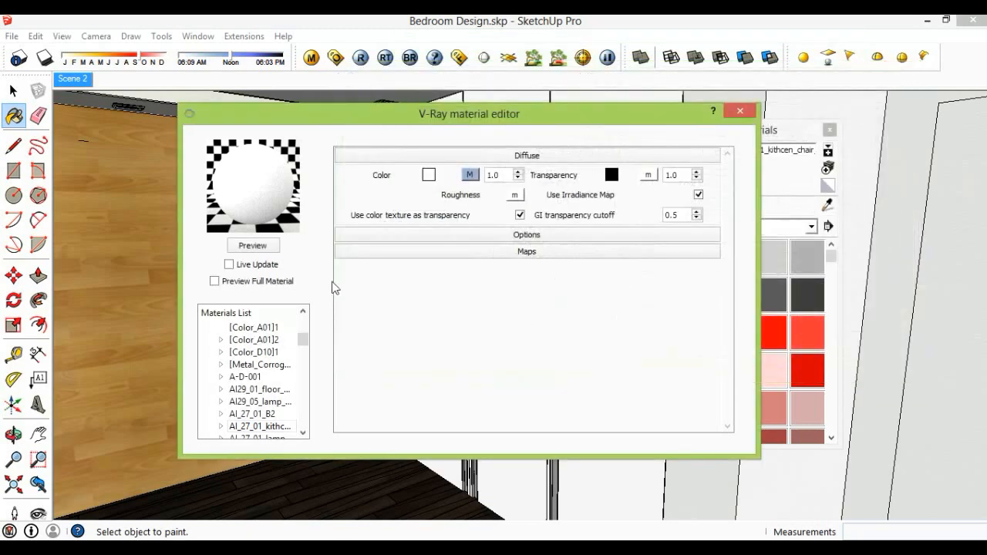
{"action": "left_click", "coordinate": [274, 244]}
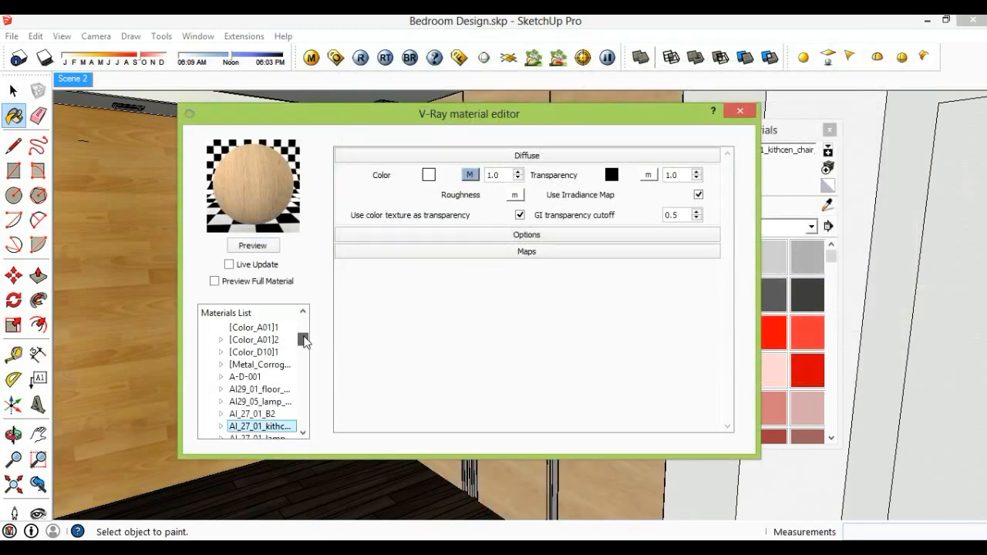
Add a reflection layer to the wardrobe door material with reflect glossiness 0.8 and reflection amount 0.3, and close the material editor
{"action": "right_click", "coordinate": [286, 426]}
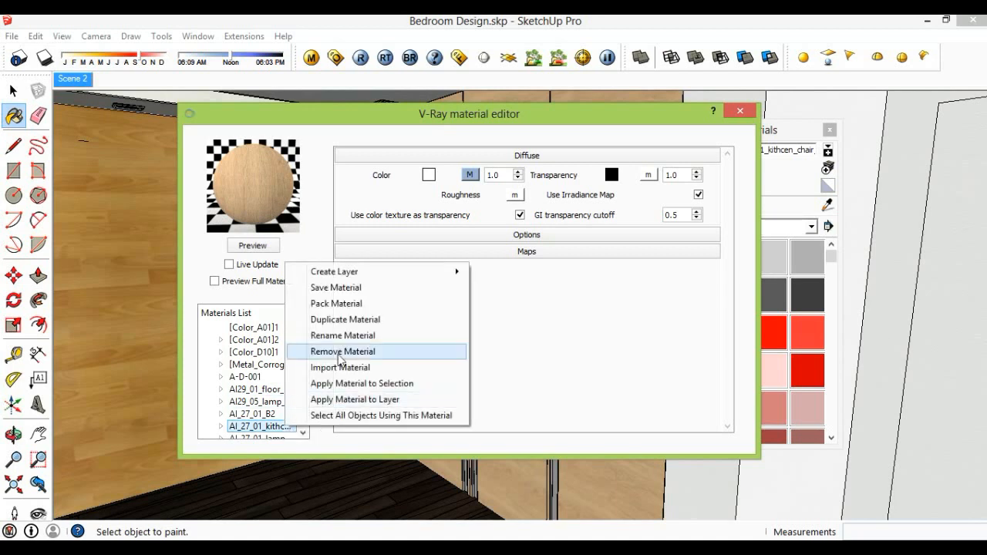
{"action": "left_click", "coordinate": [508, 289]}
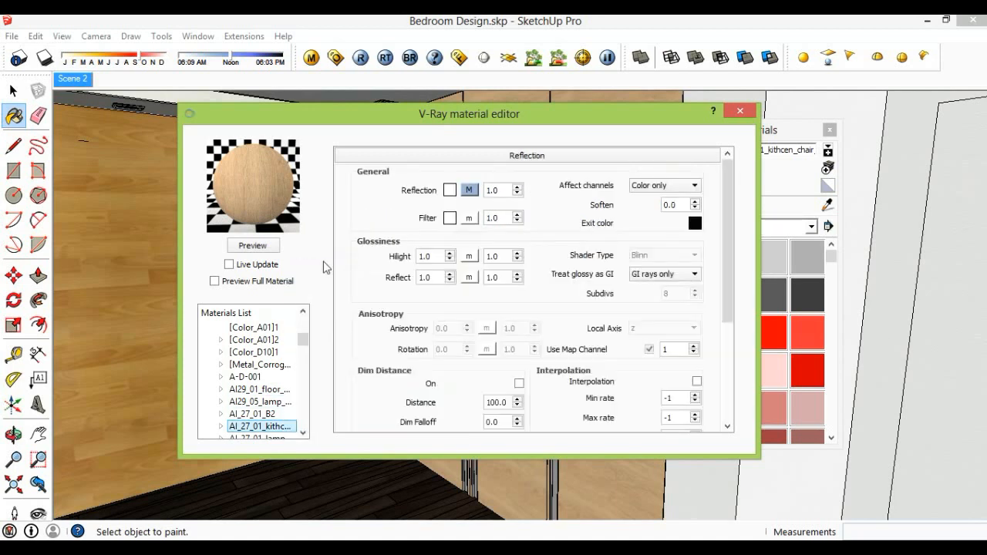
{"action": "left_click", "coordinate": [262, 247]}
{"action": "left_click_drag", "start_coordinate": [438, 277], "coordinate": [371, 280]}
{"action": "type", "text": "0.8"}
{"action": "key", "text": "Return"}
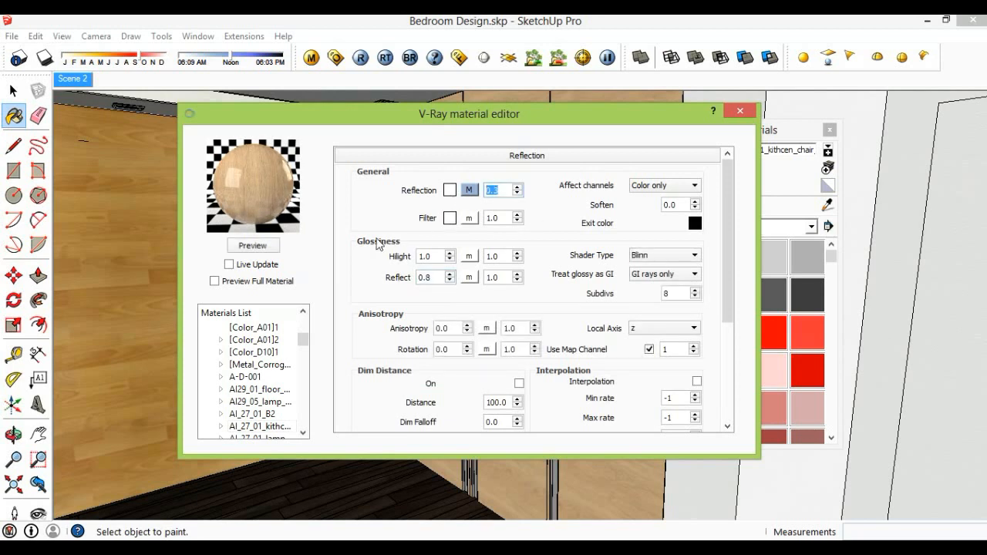
{"action": "left_click", "coordinate": [270, 247]}
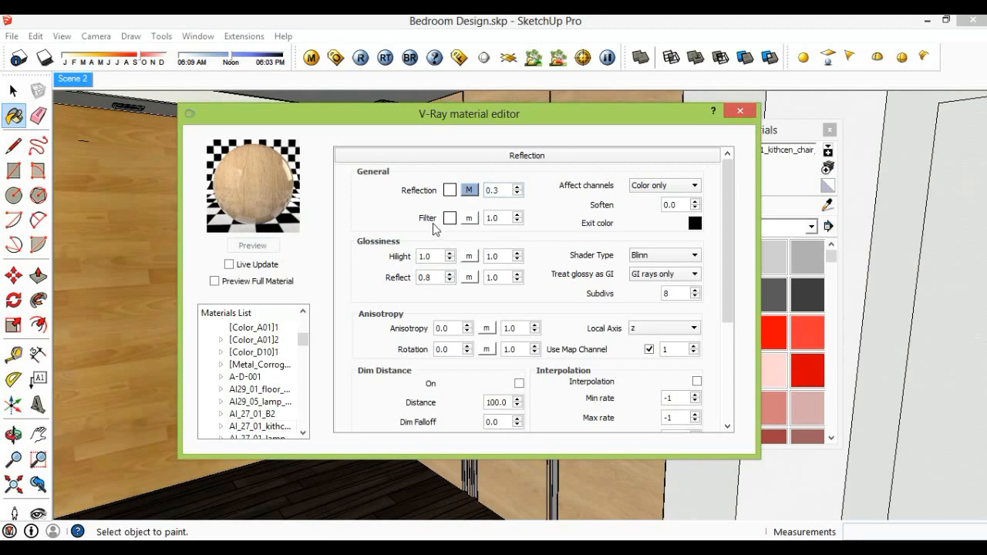
{"action": "left_click", "coordinate": [739, 114]}
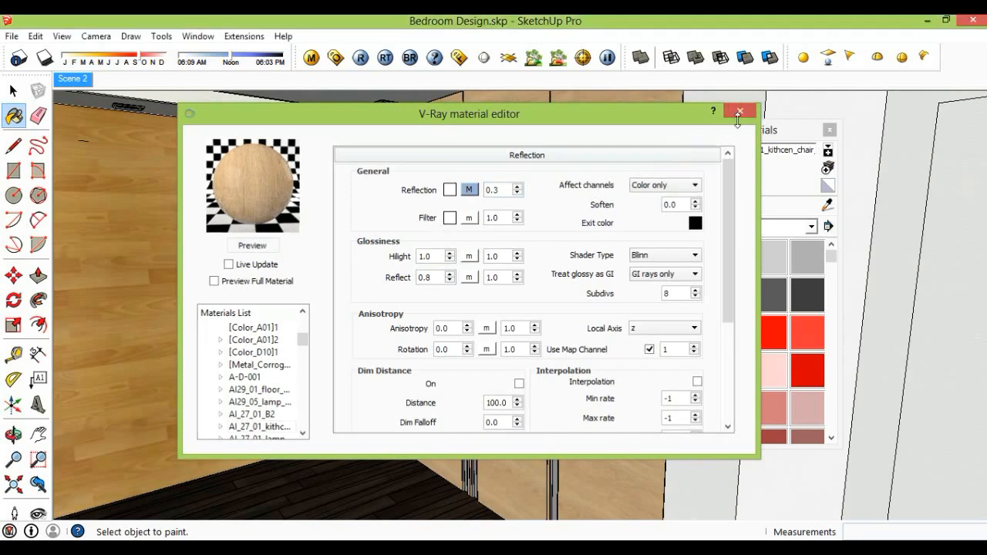
Set the wardrobe doors' wood texture size to 300 mm by 300 mm
{"action": "middle_click_drag", "start_coordinate": [522, 294], "coordinate": [565, 301]}
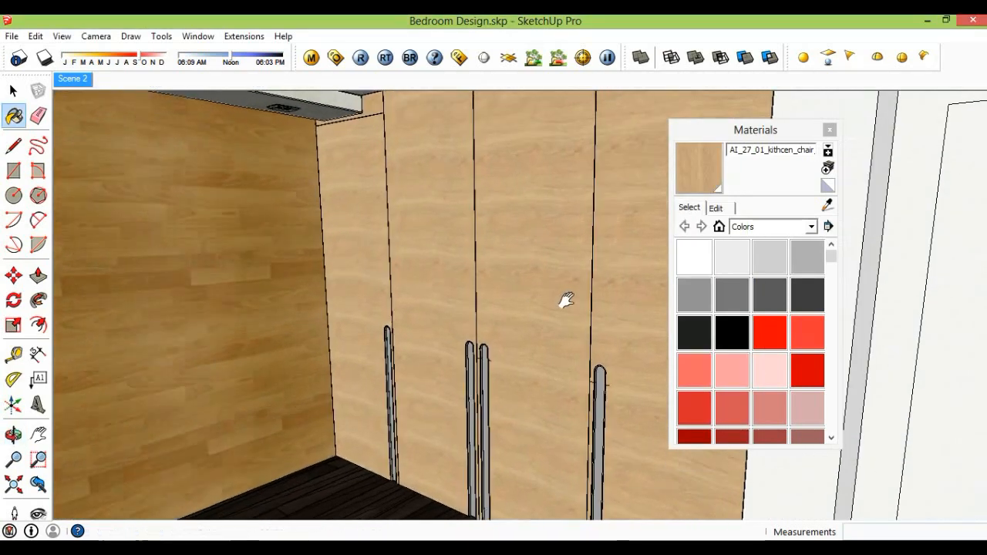
{"action": "left_click", "coordinate": [717, 208]}
{"action": "type", "text": "200"}
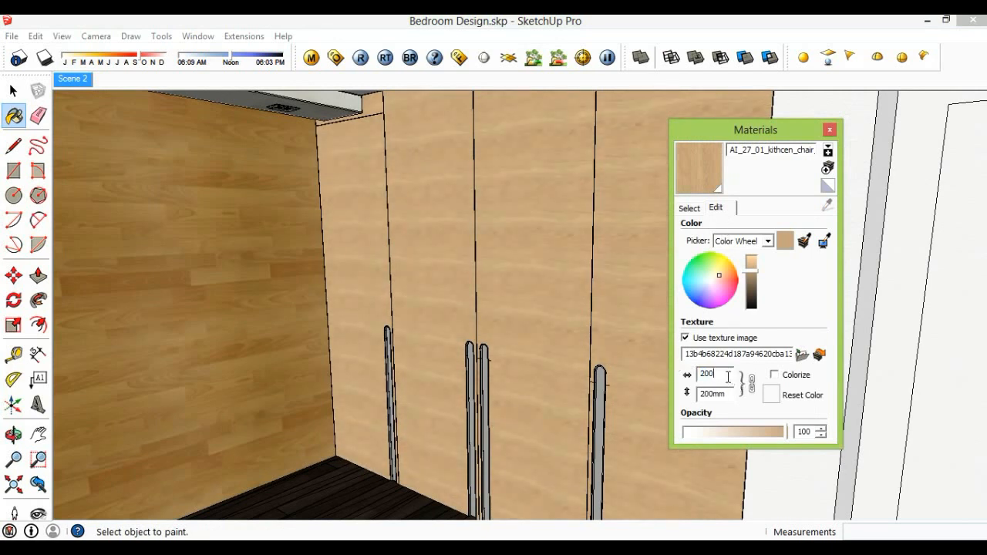
{"action": "type", "text": "300"}
{"action": "key", "text": "Return"}
{"action": "middle_click_drag", "start_coordinate": [594, 353], "coordinate": [480, 397]}
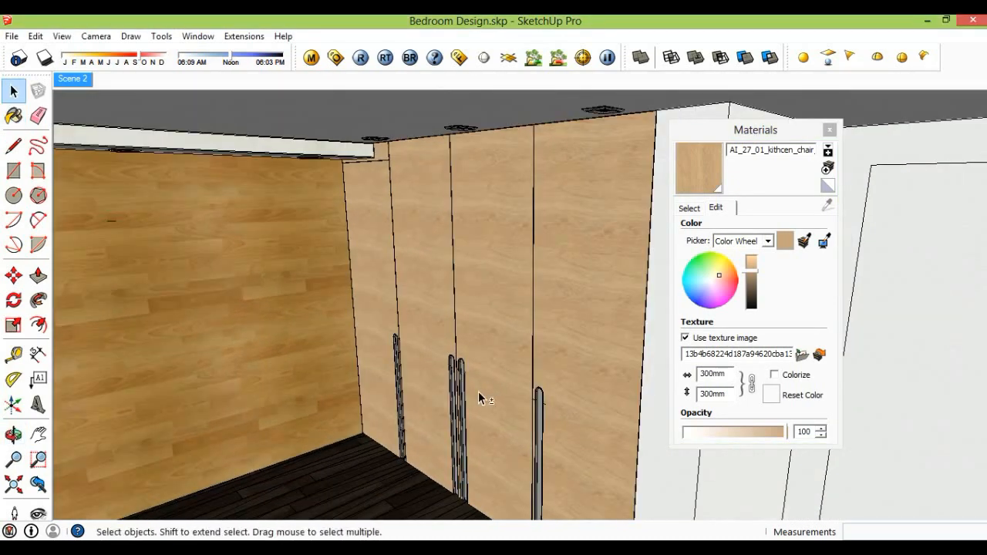
{"action": "scroll", "coordinate": [567, 361], "scroll_direction": "up", "scroll_amount": 1}
{"action": "scroll", "coordinate": [567, 361], "scroll_direction": "down", "scroll_amount": 1}
{"action": "middle_click_drag", "start_coordinate": [544, 357], "coordinate": [634, 319]}
Sample the grey material of the wardrobe door handles and open it in the V-Ray material editor
{"action": "left_click", "coordinate": [689, 208]}
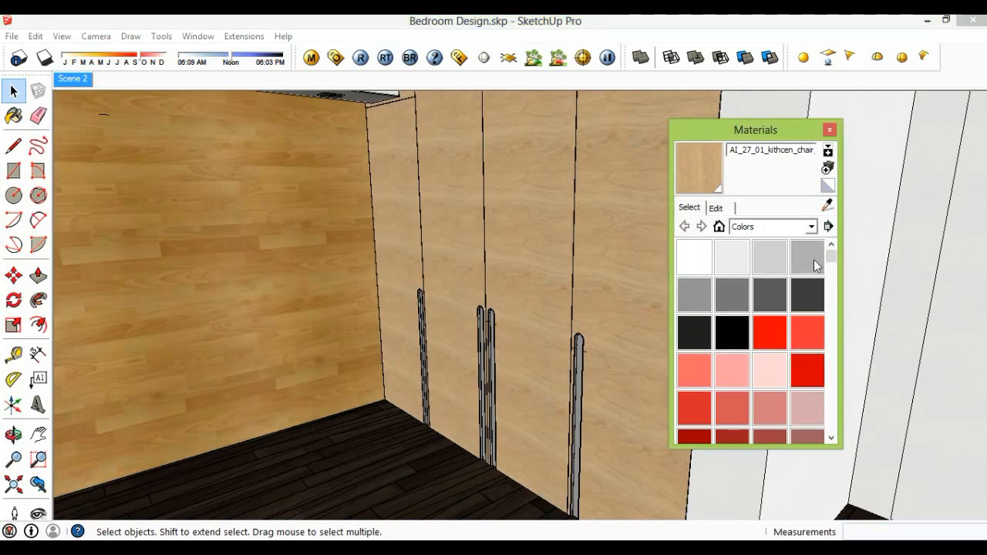
{"action": "left_click", "coordinate": [808, 257]}
{"action": "mouse_move", "coordinate": [513, 416]}
{"action": "middle_mouse_down"}
{"action": "mouse_move", "coordinate": [482, 428]}
{"action": "mouse_move", "coordinate": [492, 427]}
{"action": "middle_mouse_up"}
{"action": "scroll", "coordinate": [590, 347], "scroll_direction": "up", "scroll_amount": 5}
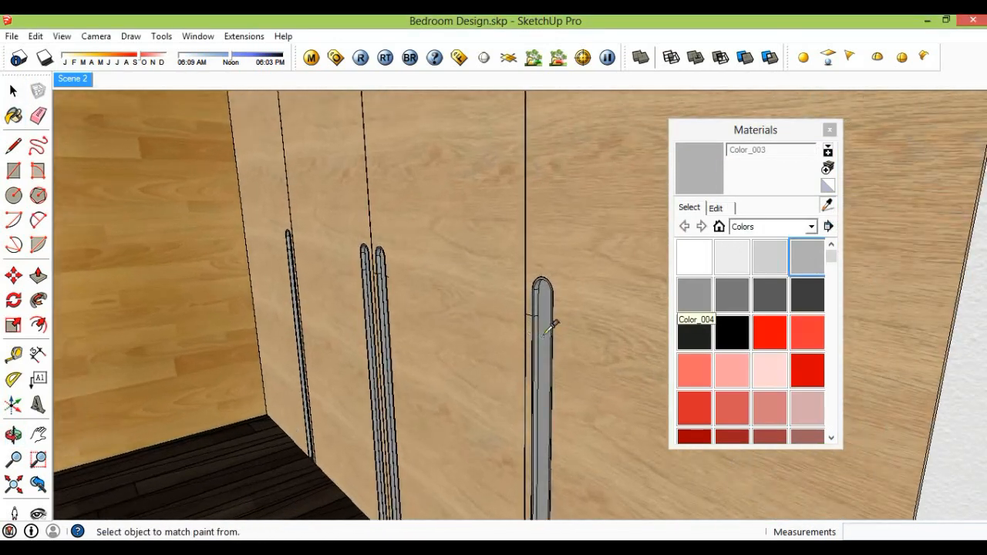
{"action": "left_click", "coordinate": [550, 318]}
{"action": "left_click", "coordinate": [311, 57]}
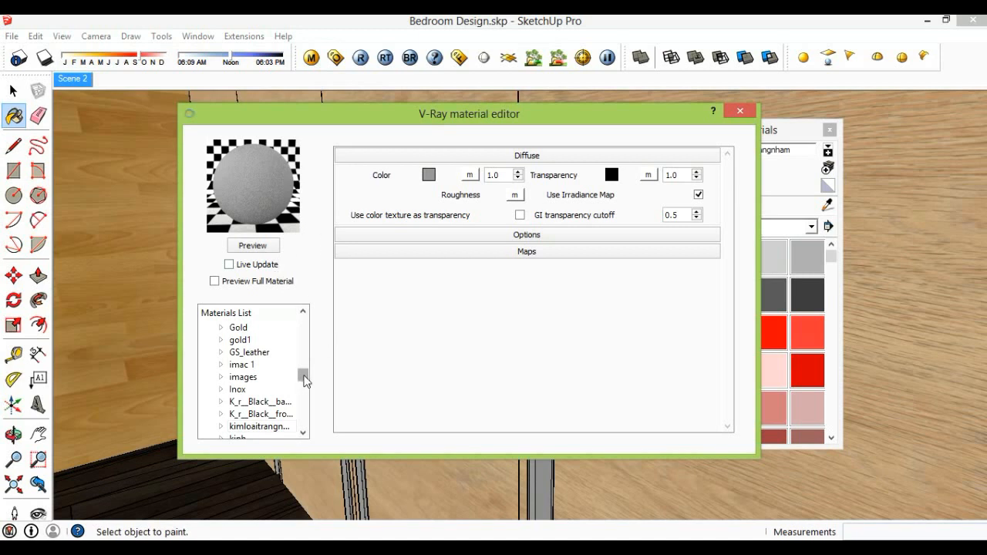
Add a reflection layer to the handle material, setting its Fresnel map to IOR 24 and refract IOR 12, and update the preview
{"action": "left_click_drag", "start_coordinate": [305, 376], "coordinate": [304, 382]}
{"action": "right_click", "coordinate": [282, 340]}
{"action": "mouse_move", "coordinate": [360, 355]}
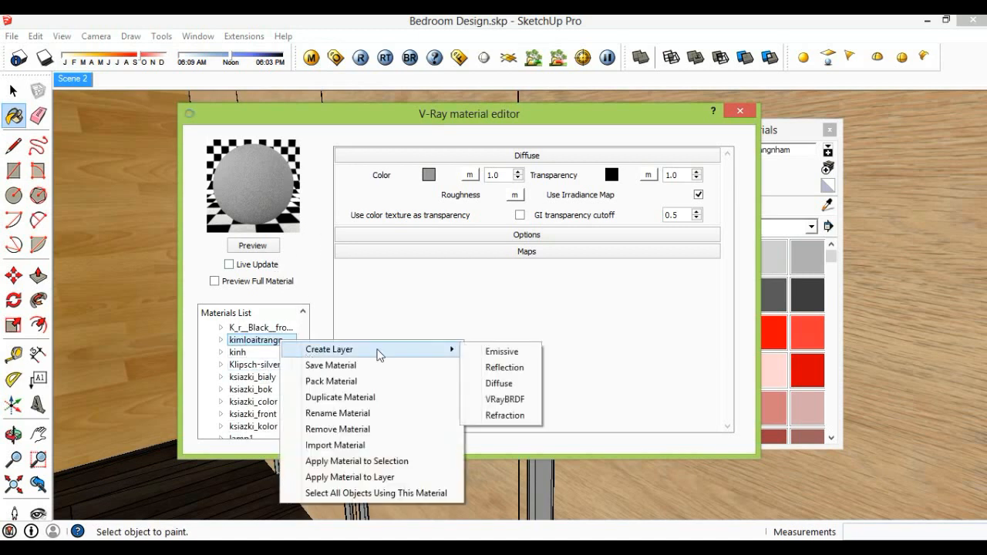
{"action": "left_click", "coordinate": [494, 369]}
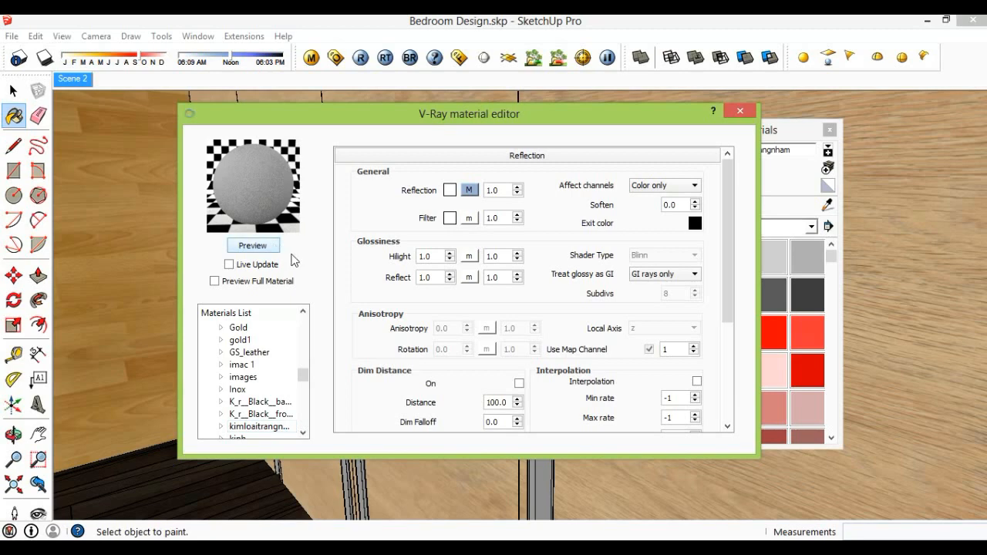
{"action": "left_click", "coordinate": [469, 191]}
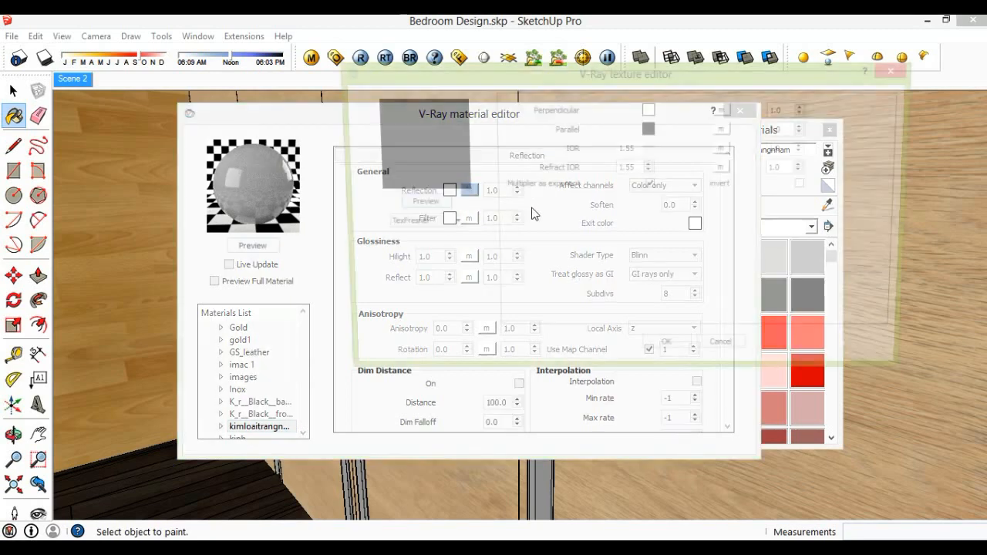
{"action": "double_click", "coordinate": [634, 149]}
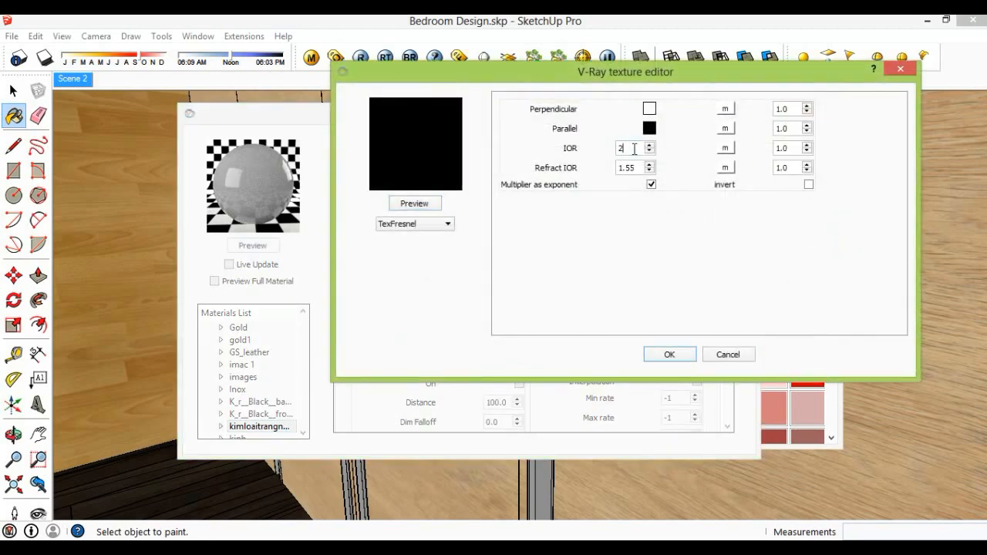
{"action": "type", "text": "12"}
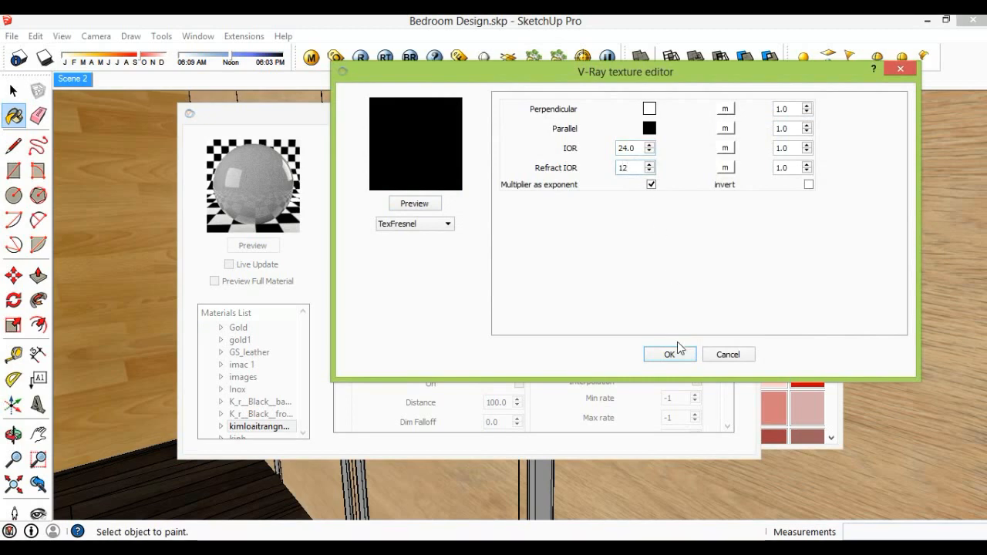
{"action": "left_click", "coordinate": [657, 354]}
{"action": "left_click", "coordinate": [252, 245]}
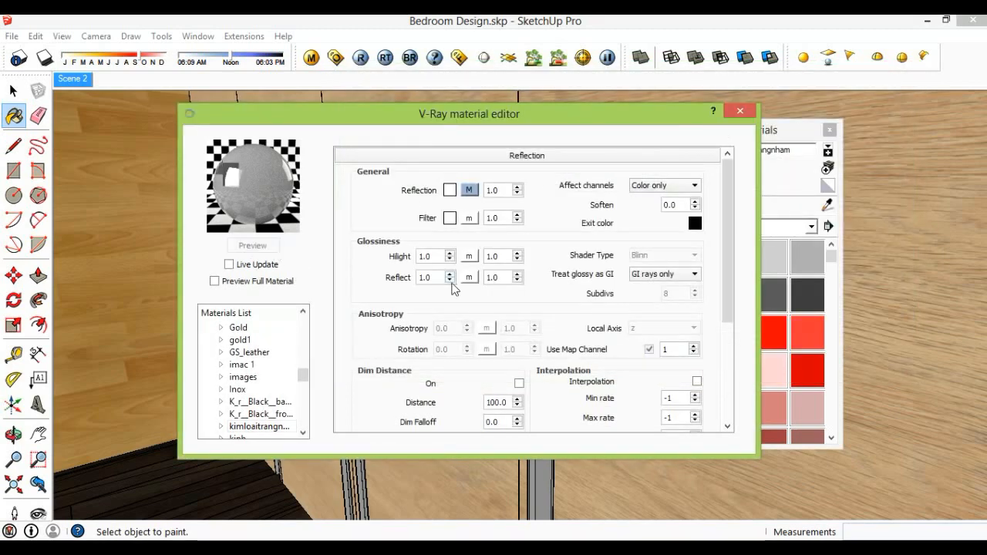
Set the handle material's reflect glossiness to 0.98 and recheck its Fresnel map settings
{"action": "double_click", "coordinate": [428, 277]}
{"action": "type", "text": "0.9"}
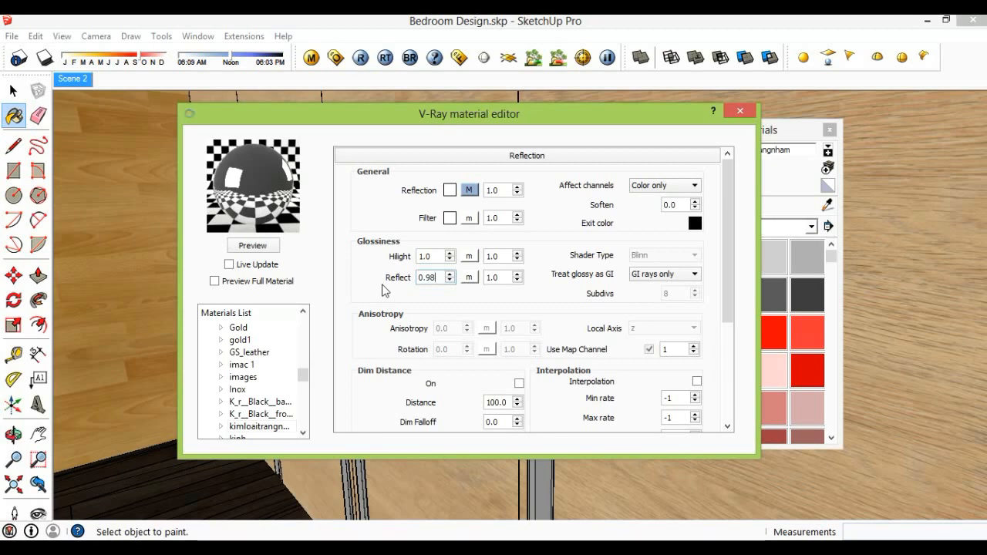
{"action": "type", "text": "8"}
{"action": "key", "text": "Return"}
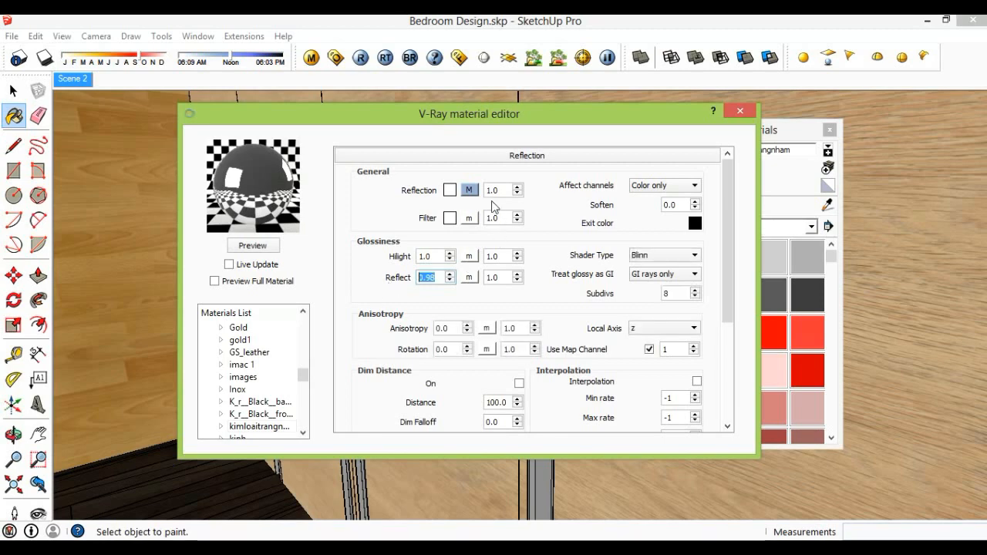
{"action": "left_click", "coordinate": [469, 190]}
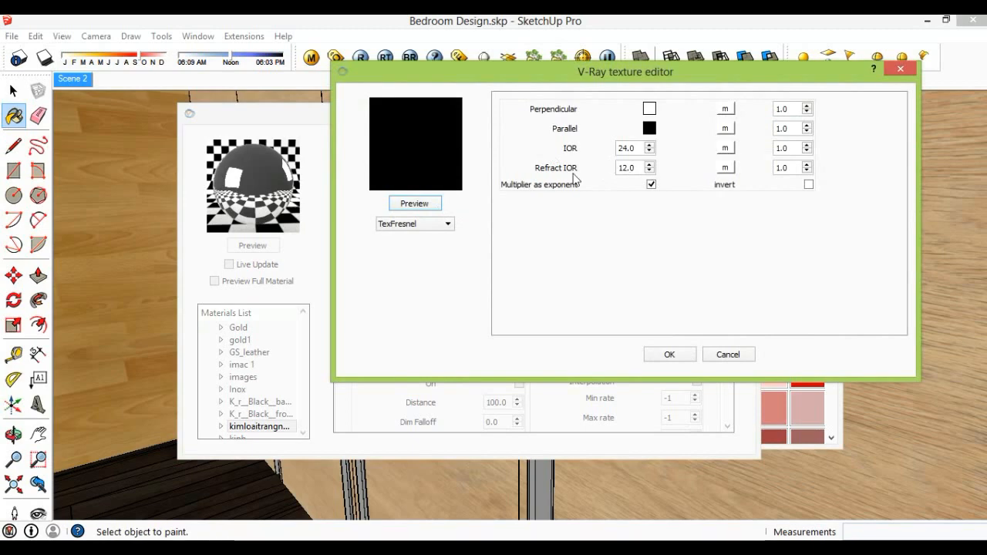
{"action": "left_click", "coordinate": [690, 355]}
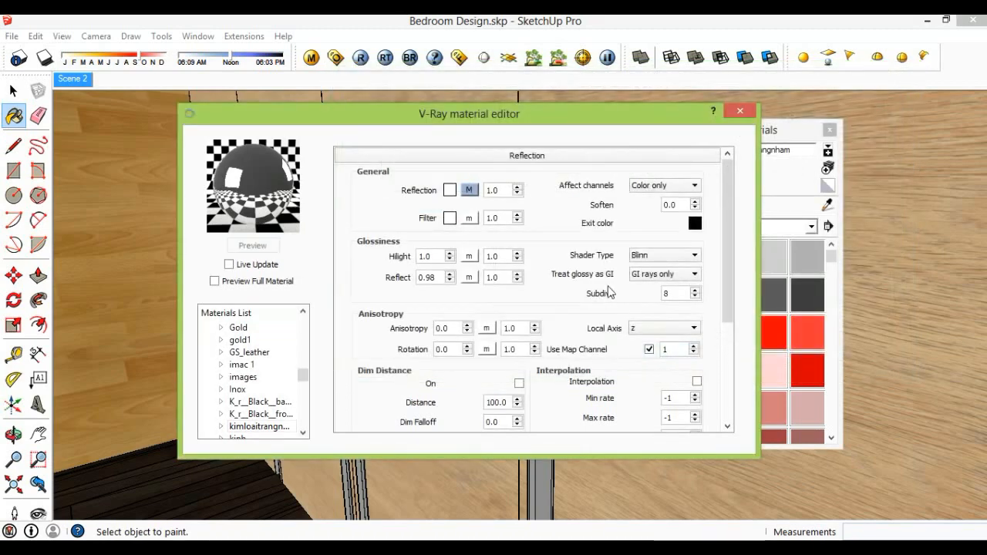
Change the handle material's diffuse colour to dark grey (RGB 68, 68, 68), update the preview and close the material editor
{"action": "left_click_drag", "start_coordinate": [729, 252], "coordinate": [719, 353]}
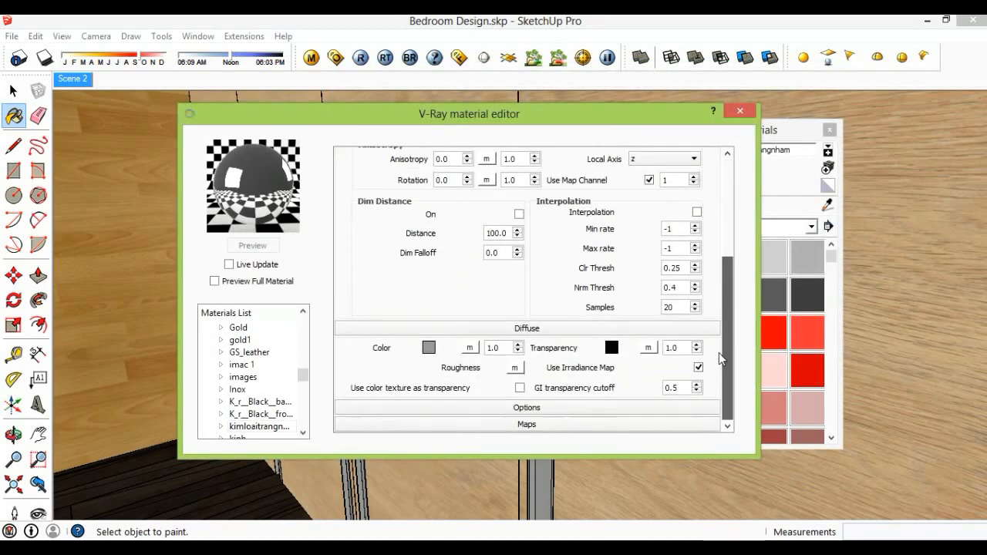
{"action": "left_click", "coordinate": [431, 345]}
{"action": "left_click_drag", "start_coordinate": [629, 242], "coordinate": [629, 274]}
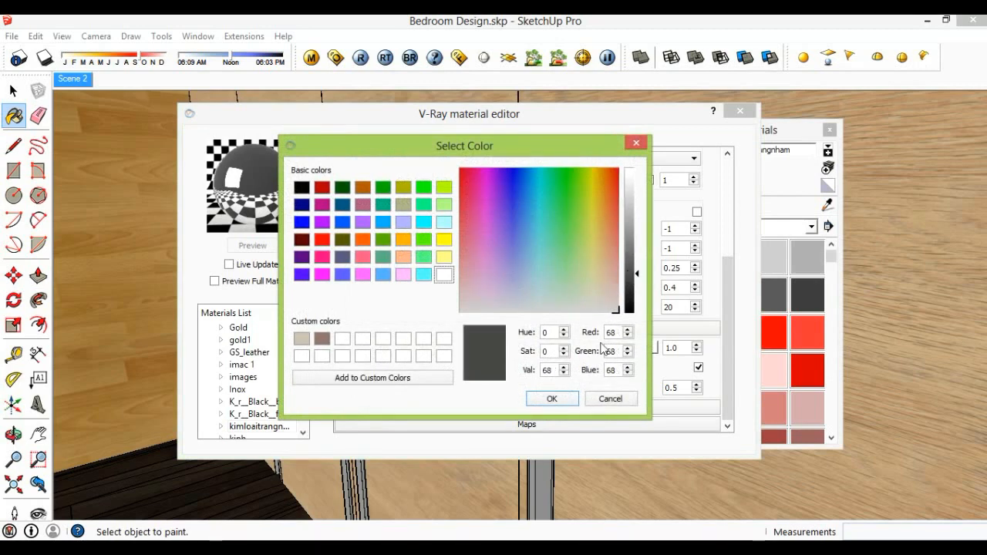
{"action": "left_click", "coordinate": [575, 397]}
{"action": "left_click", "coordinate": [253, 246]}
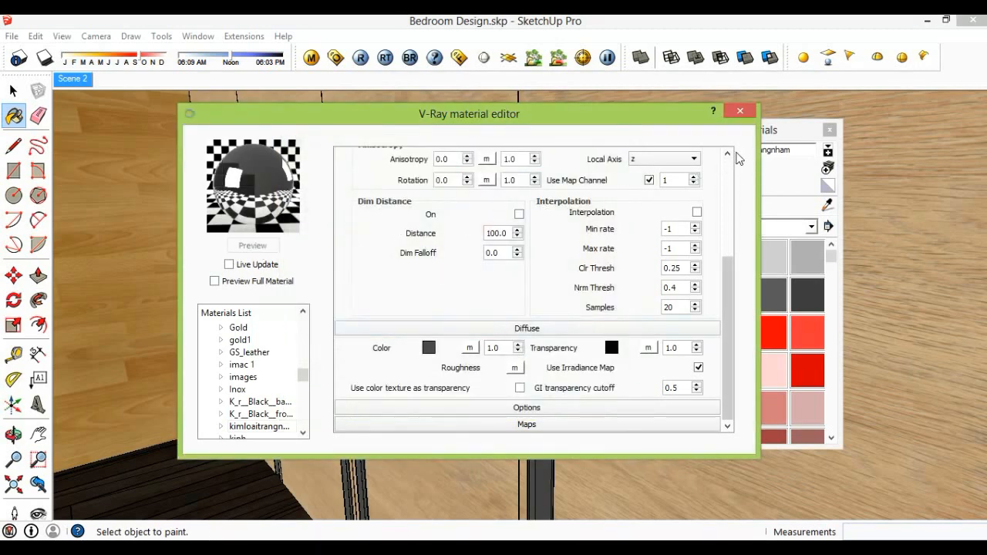
{"action": "left_click", "coordinate": [751, 115]}
Return to the Scene 2 view, close the Materials window and start a V-Ray render
{"action": "middle_click_drag", "start_coordinate": [544, 246], "coordinate": [458, 301]}
{"action": "key", "text": "space"}
{"action": "left_click", "coordinate": [74, 80]}
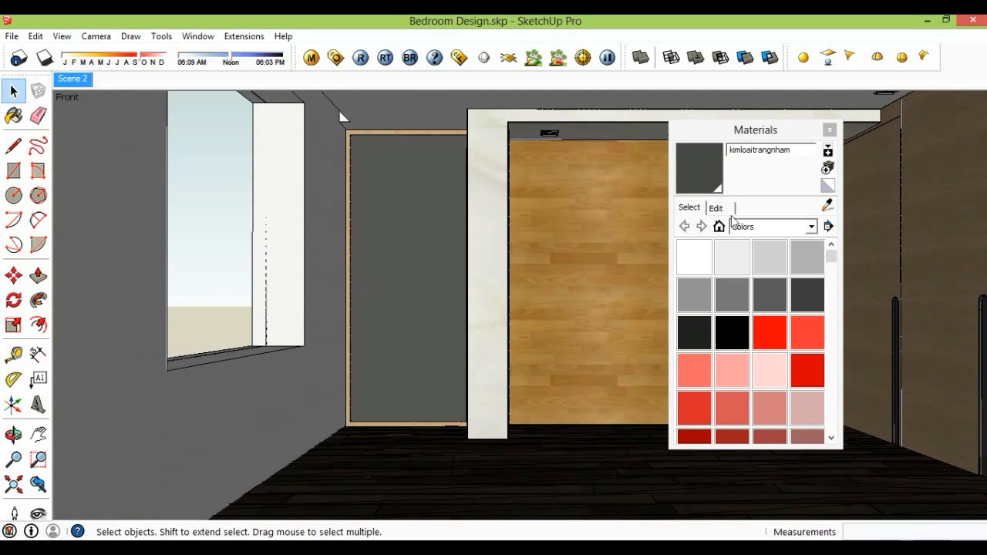
{"action": "left_click", "coordinate": [830, 130]}
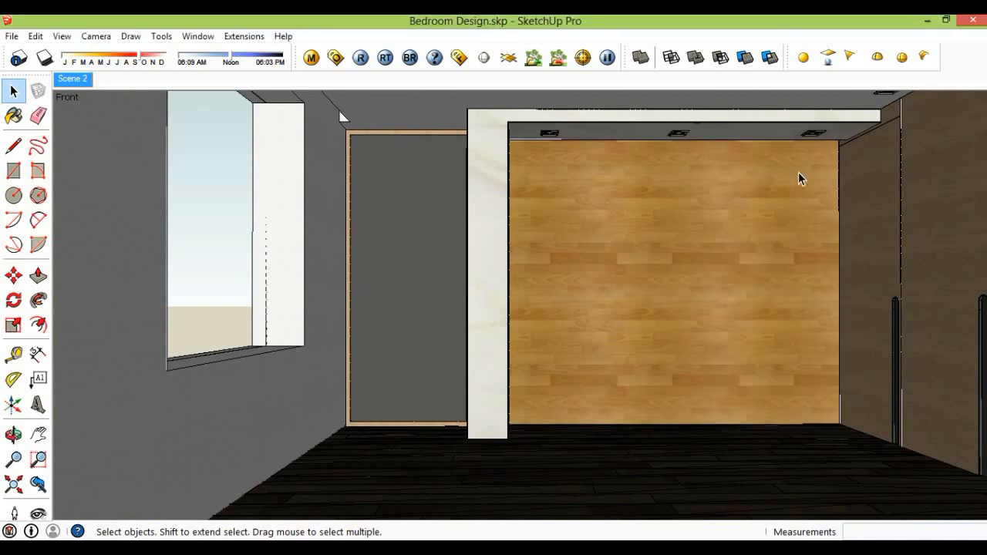
{"action": "left_click", "coordinate": [360, 58]}
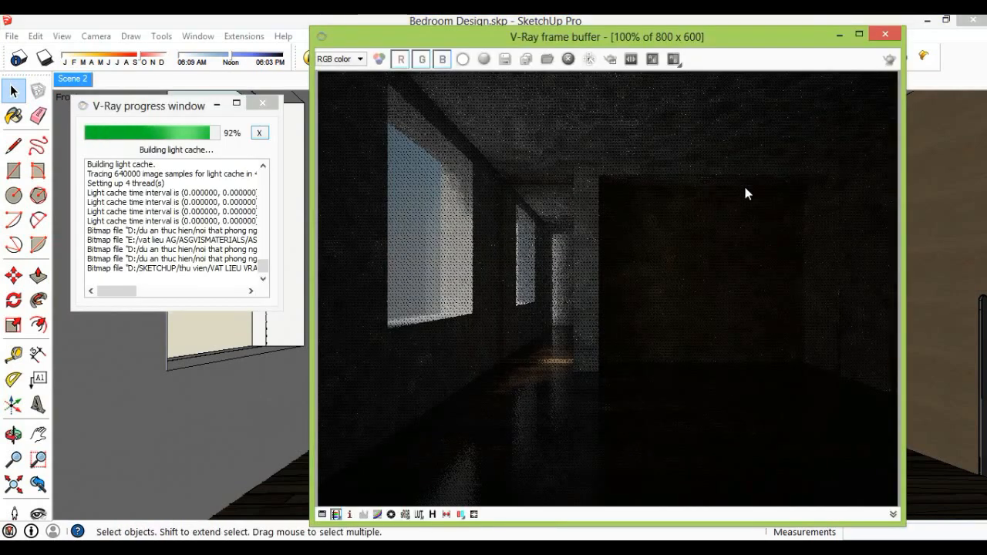
{"action": "left_click_drag", "start_coordinate": [696, 39], "coordinate": [717, 33]}
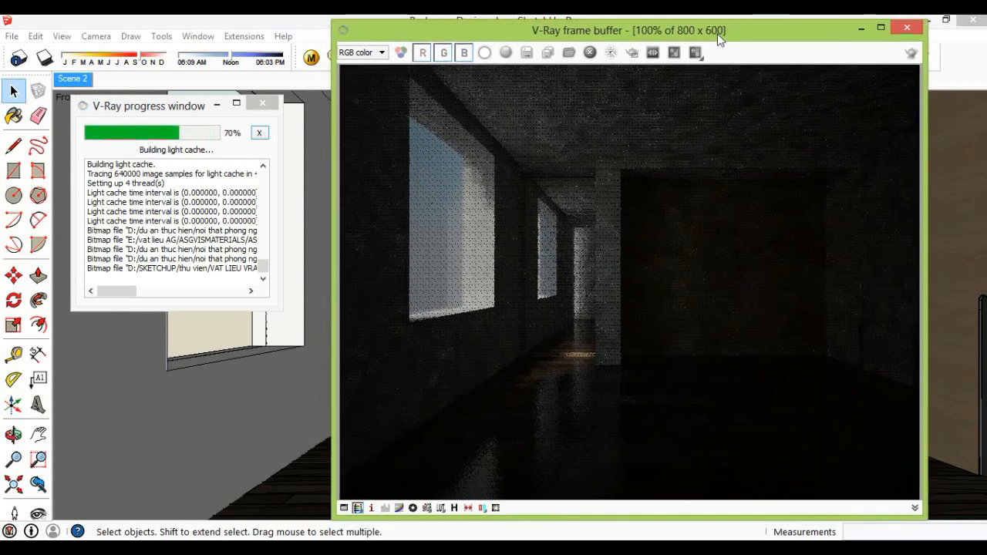
Stop the running V-Ray test render and close its progress and frame buffer windows
{"action": "left_click", "coordinate": [265, 103]}
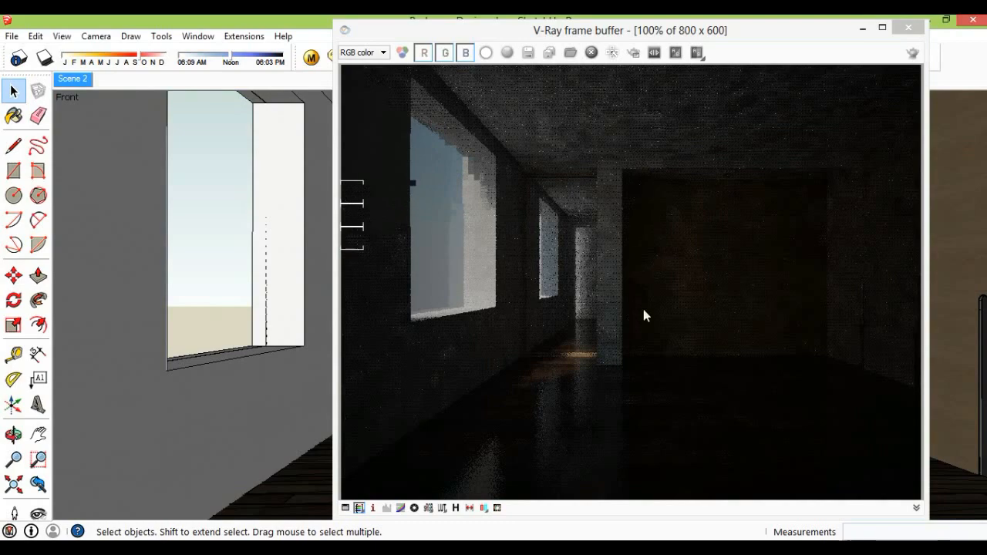
{"action": "left_click", "coordinate": [908, 27]}
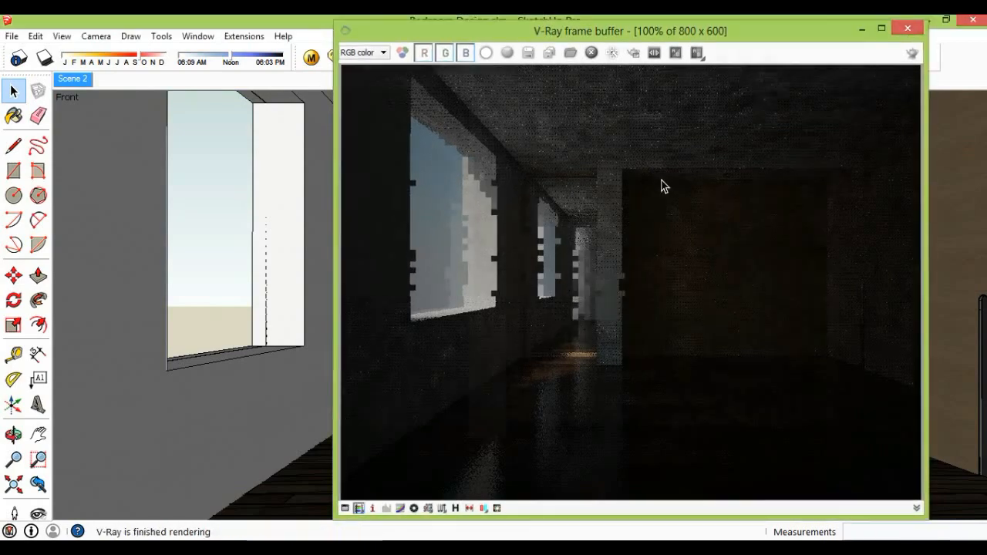
Paint the narrow vertical strip hidden behind the side edge of the wood wall panel with Color_A05
{"action": "scroll", "coordinate": [617, 201], "scroll_direction": "up", "scroll_amount": 2}
{"action": "middle_click_drag", "start_coordinate": [560, 179], "coordinate": [434, 187]}
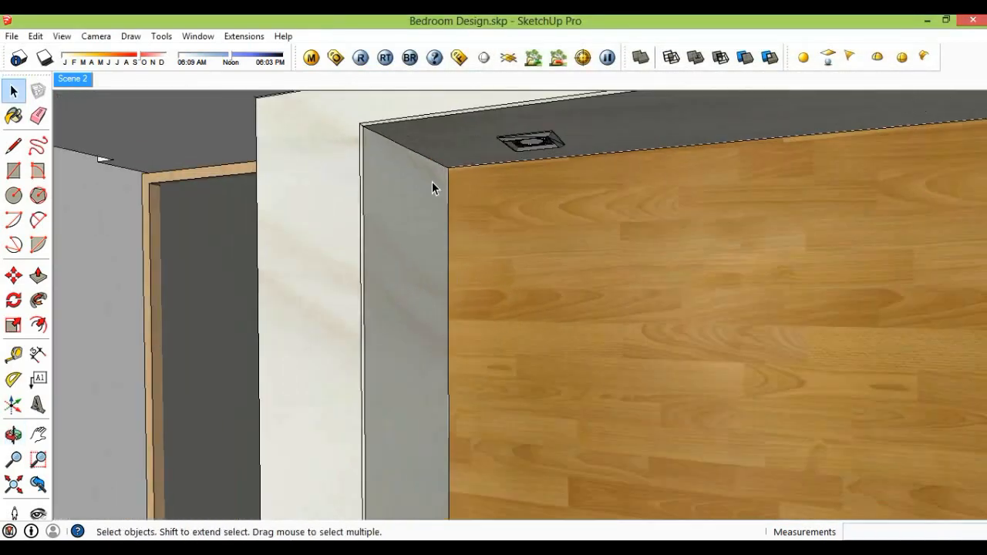
{"action": "scroll", "coordinate": [445, 218], "scroll_direction": "up", "scroll_amount": 3}
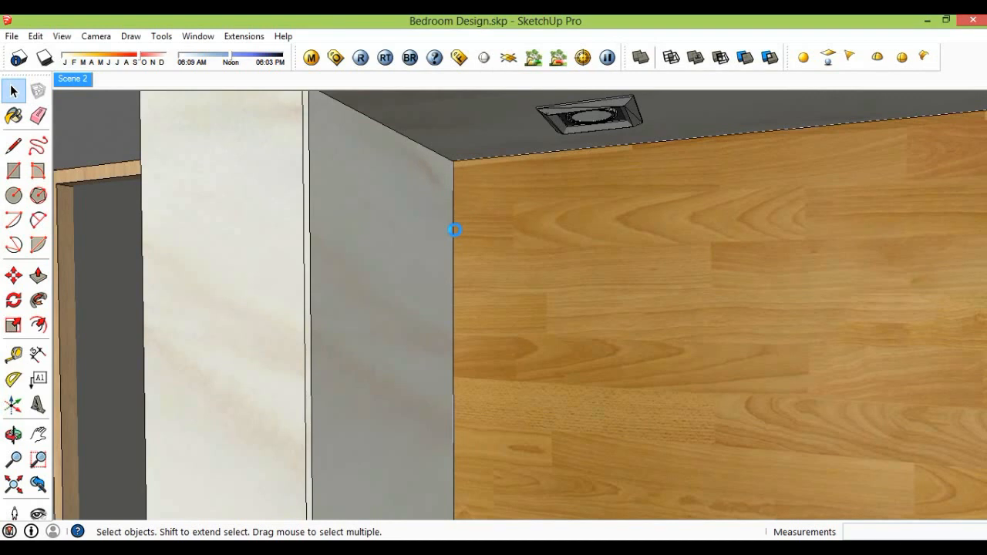
{"action": "scroll", "coordinate": [455, 231], "scroll_direction": "up", "scroll_amount": 2}
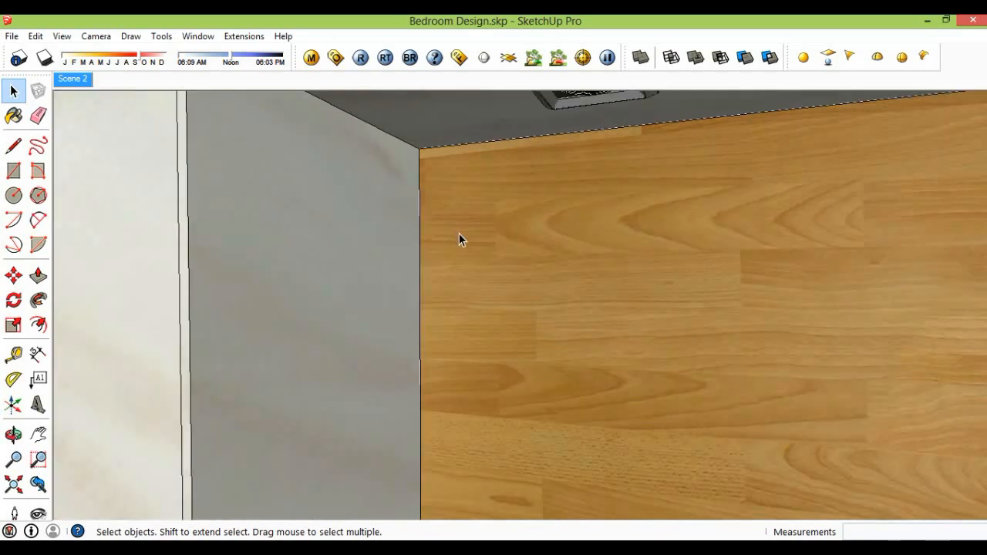
{"action": "scroll", "coordinate": [459, 234], "scroll_direction": "up", "scroll_amount": 1}
{"action": "left_click", "coordinate": [14, 117]}
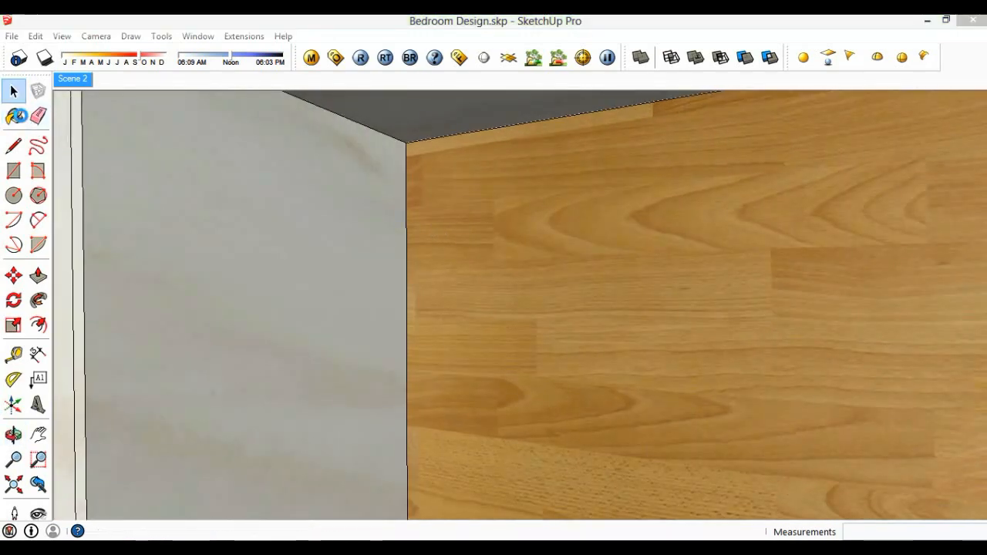
{"action": "middle_click_drag", "start_coordinate": [595, 264], "coordinate": [345, 241]}
{"action": "left_click", "coordinate": [353, 242]}
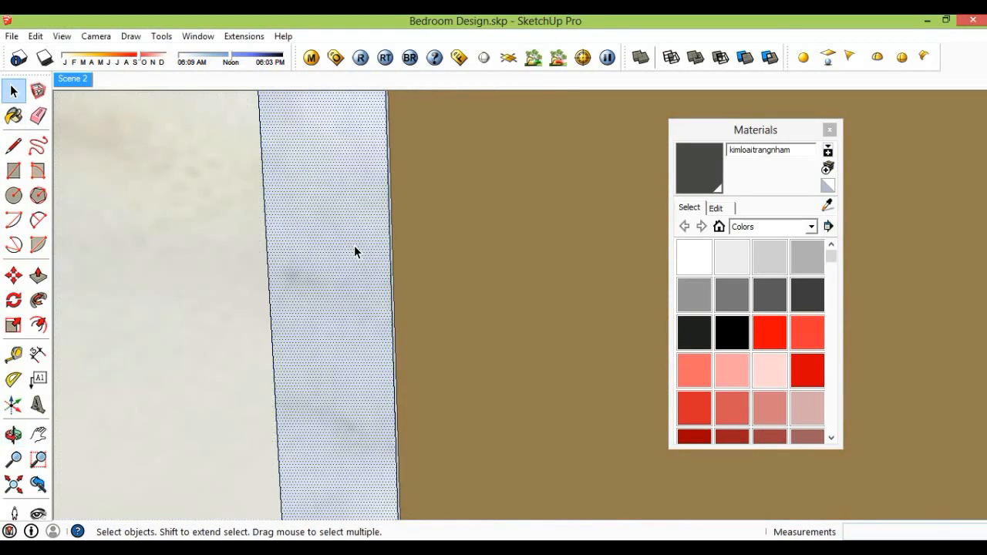
{"action": "left_click", "coordinate": [770, 369]}
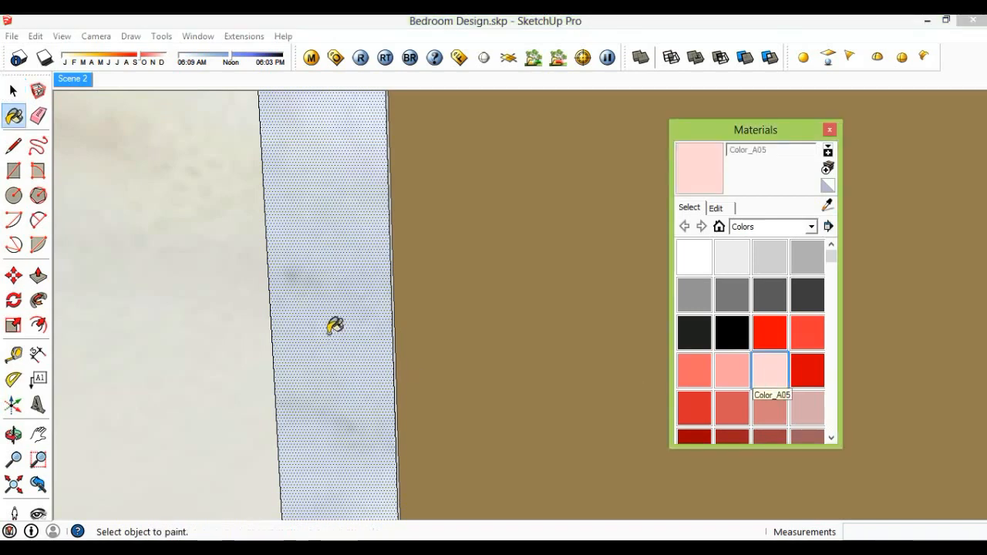
{"action": "left_click", "coordinate": [353, 303]}
{"action": "mouse_move", "coordinate": [354, 303]}
{"action": "middle_mouse_down"}
{"action": "mouse_move", "coordinate": [363, 249]}
{"action": "mouse_move", "coordinate": [390, 353]}
{"action": "middle_mouse_up"}
{"action": "key", "text": "space"}
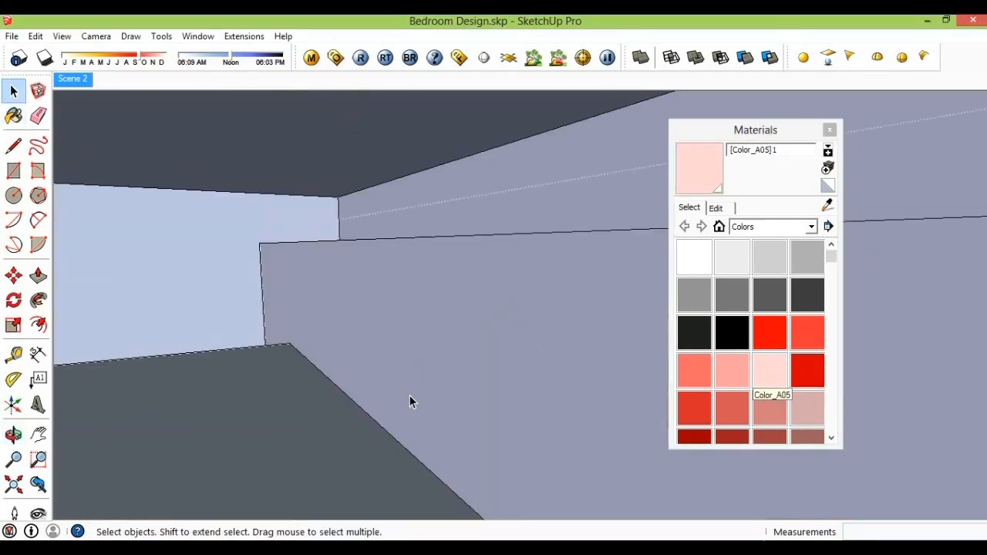
Paint the adjoining upper strip behind the wood panel with the same pale pink colour and rename the material Light
{"action": "mouse_move", "coordinate": [398, 416]}
{"action": "middle_mouse_down"}
{"action": "mouse_move", "coordinate": [375, 243]}
{"action": "mouse_move", "coordinate": [421, 344]}
{"action": "mouse_move", "coordinate": [374, 215]}
{"action": "mouse_move", "coordinate": [384, 230]}
{"action": "middle_mouse_up"}
{"action": "left_click", "coordinate": [379, 145]}
{"action": "left_click", "coordinate": [707, 184]}
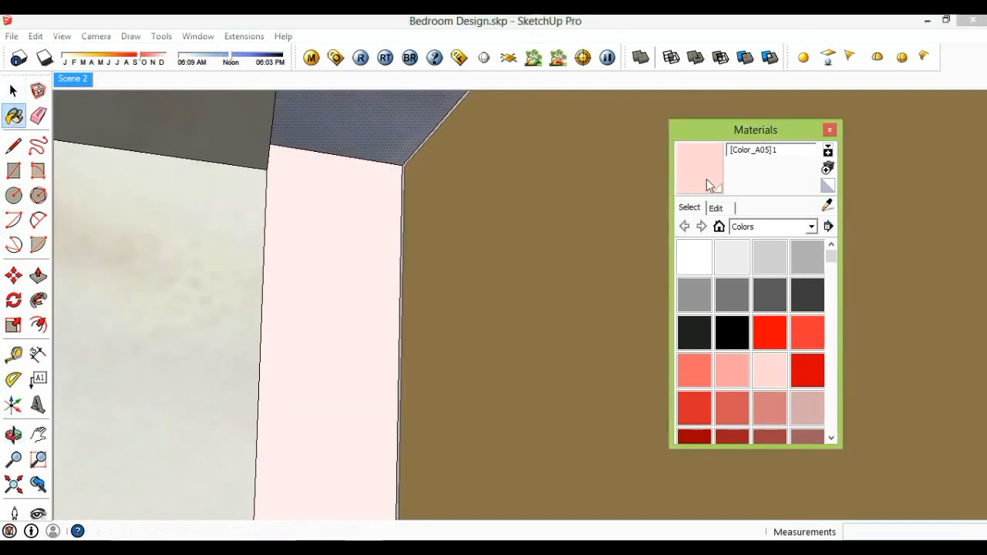
{"action": "left_click", "coordinate": [356, 130]}
{"action": "left_click", "coordinate": [782, 153]}
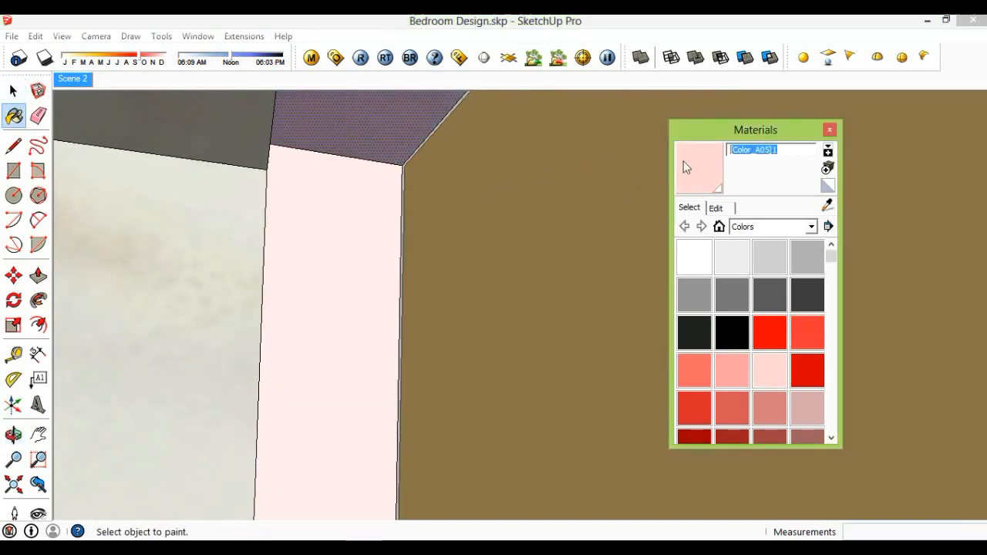
{"action": "type", "text": "Light"}
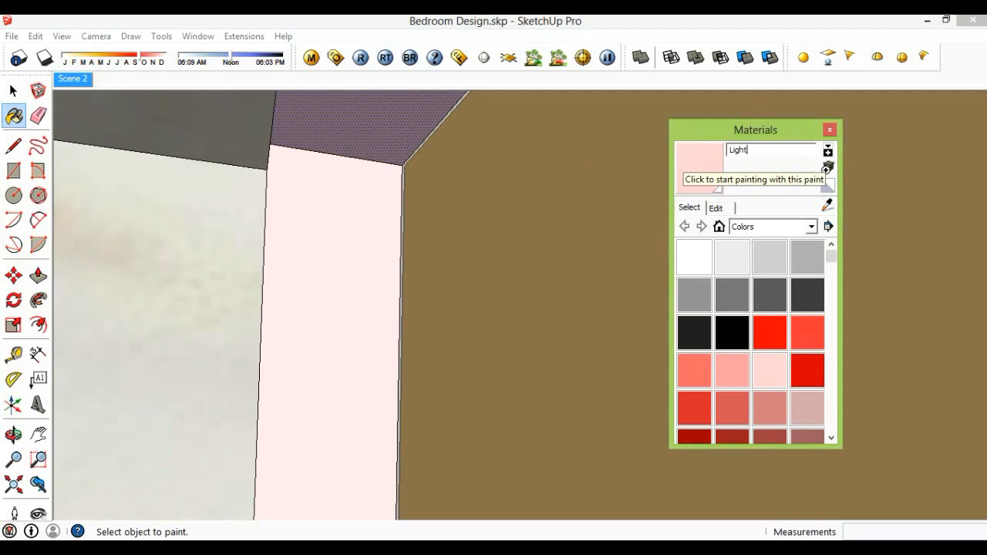
Add an emissive layer to the Light material in the V-Ray material editor and update its preview
{"action": "left_click", "coordinate": [308, 61]}
{"action": "left_click", "coordinate": [269, 248]}
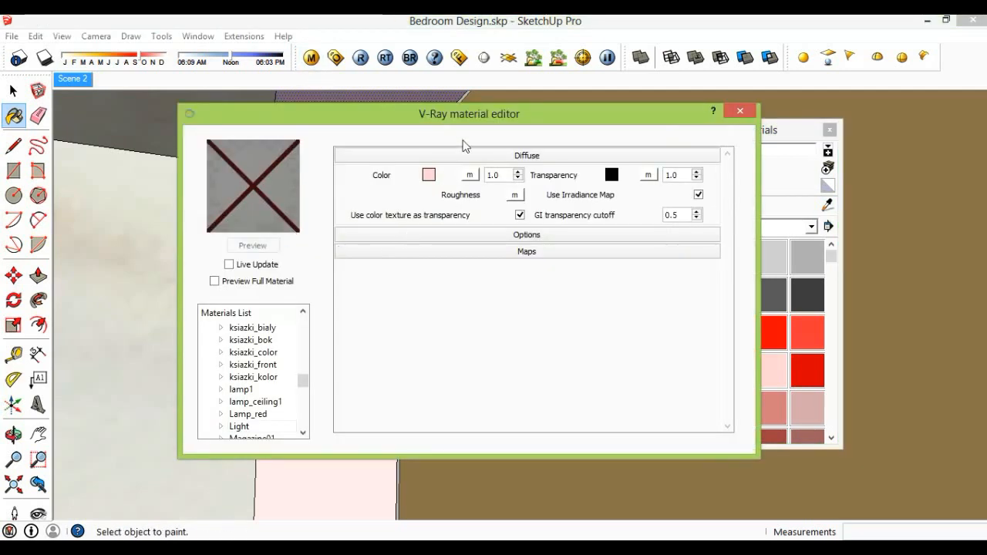
{"action": "left_click_drag", "start_coordinate": [459, 119], "coordinate": [466, 115]}
{"action": "left_click_drag", "start_coordinate": [309, 375], "coordinate": [311, 380]}
{"action": "right_click", "coordinate": [273, 398]}
{"action": "mouse_move", "coordinate": [323, 414]}
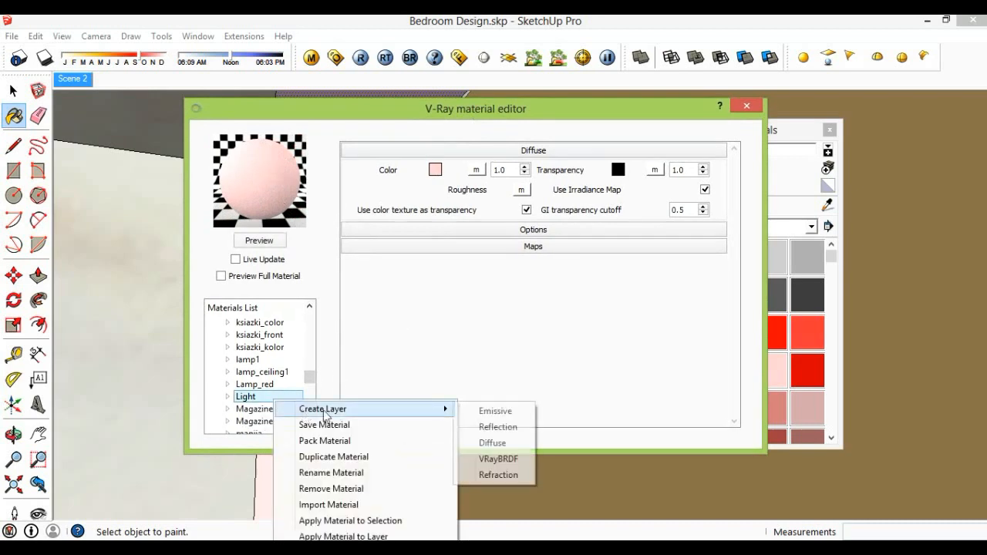
{"action": "left_click", "coordinate": [474, 413]}
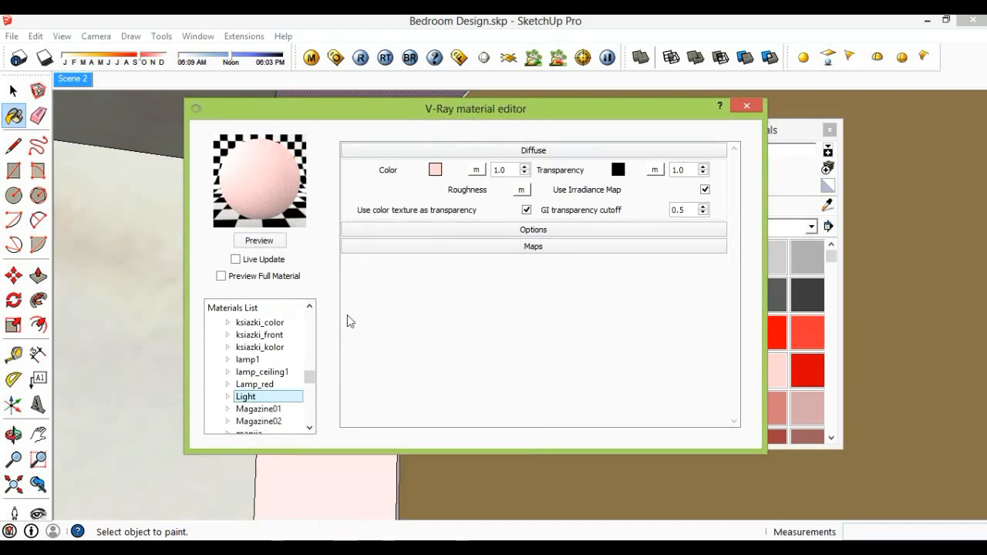
{"action": "left_click", "coordinate": [259, 241]}
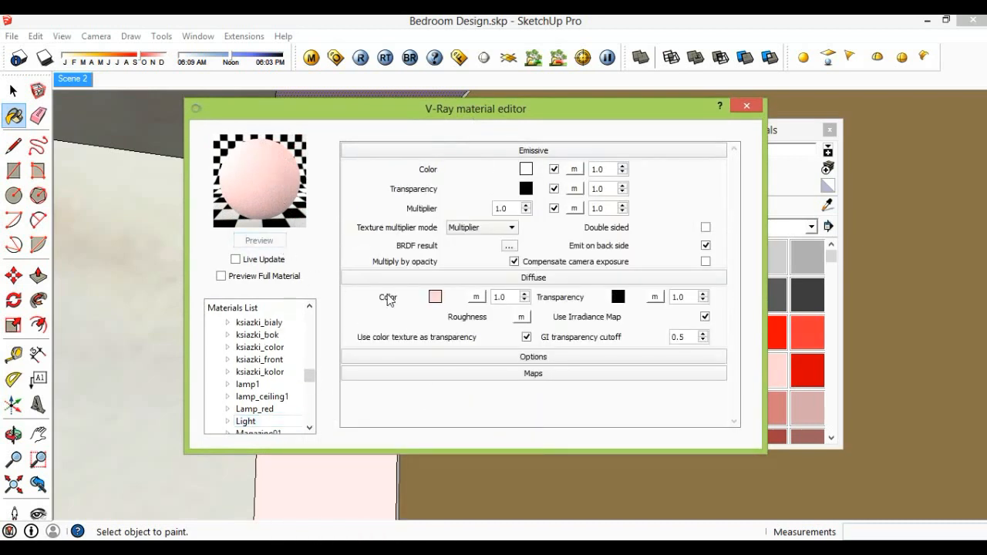
Set the Light material's emissive colour to warm yellow (RGB 255, 225, 176) and multiplier to 20, update the preview and close the material windows
{"action": "left_click", "coordinate": [526, 169]}
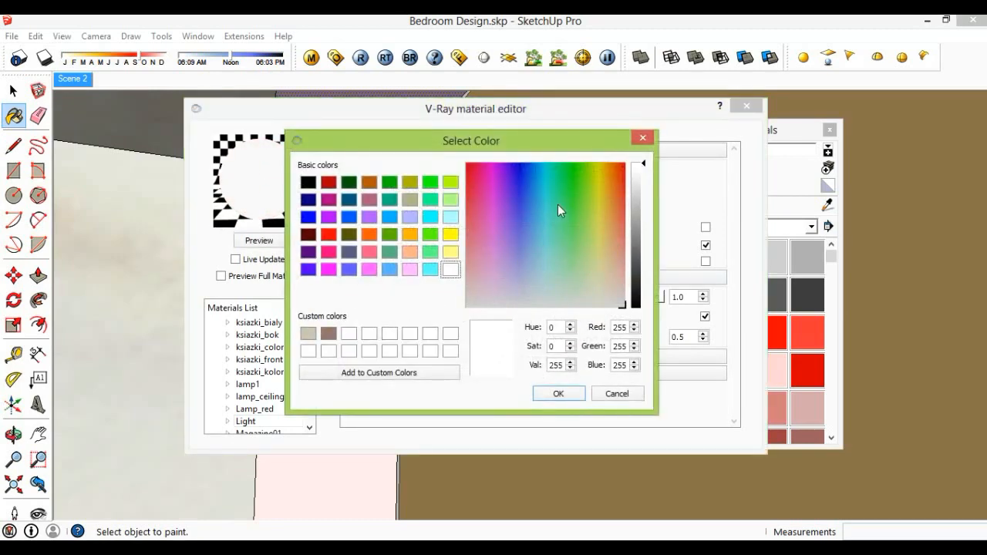
{"action": "left_click_drag", "start_coordinate": [558, 205], "coordinate": [609, 262]}
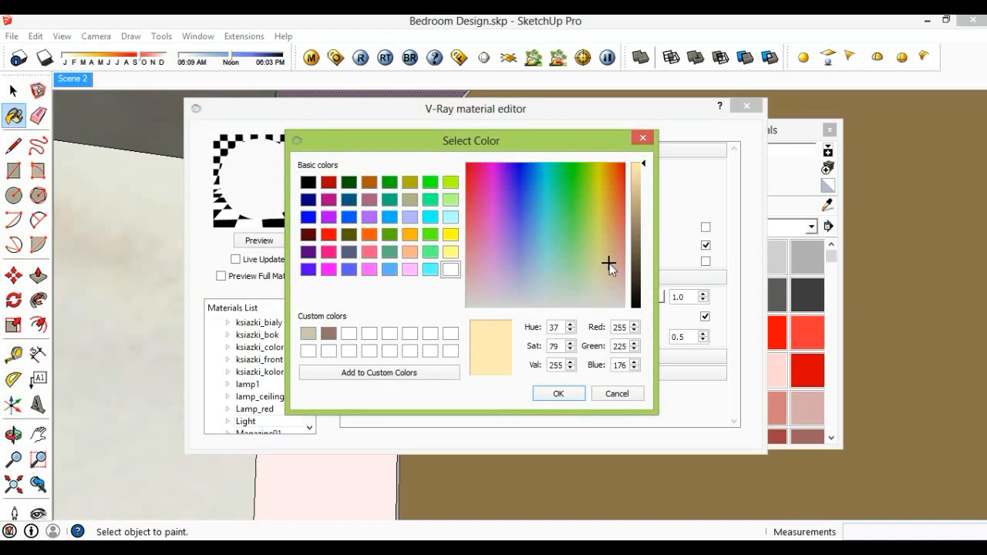
{"action": "left_click", "coordinate": [560, 393]}
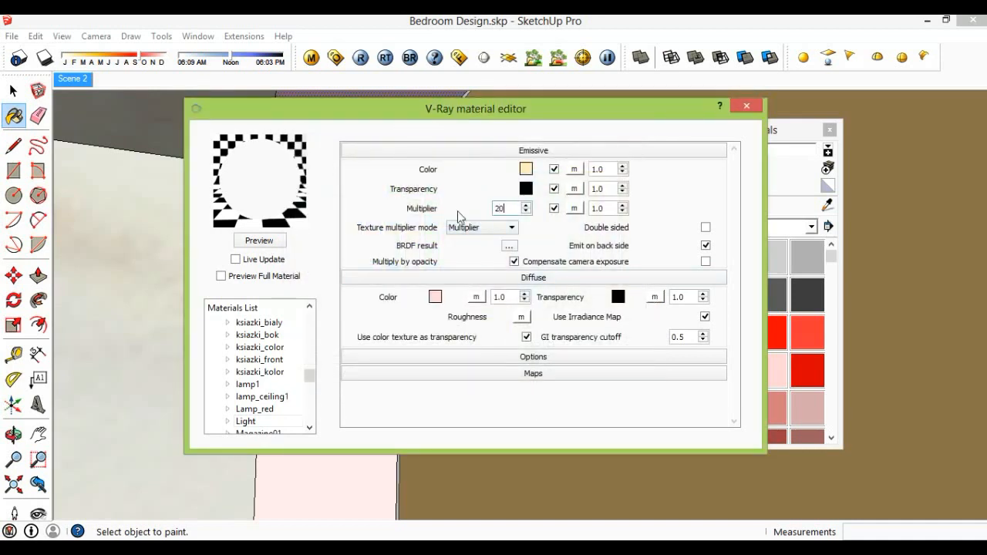
{"action": "left_click", "coordinate": [272, 240]}
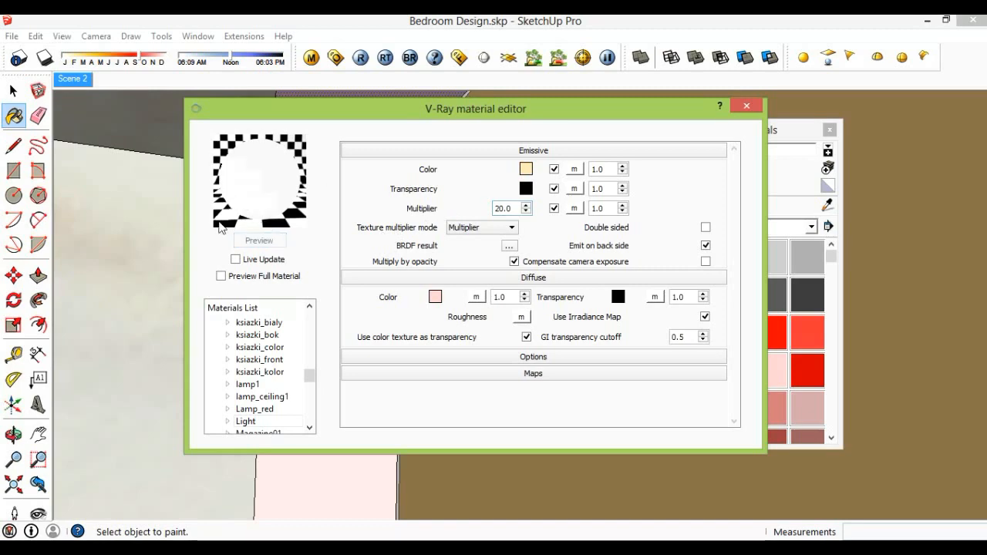
{"action": "left_click", "coordinate": [747, 106]}
{"action": "left_click", "coordinate": [830, 129]}
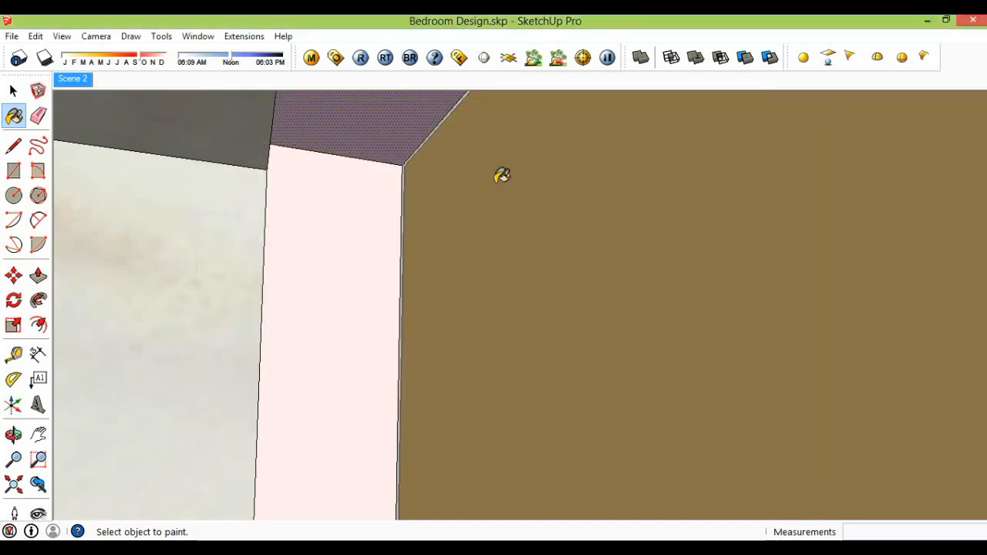
Return to the Scene 2 view, test-render only a region around the wood wall panel, and close the frame buffer
{"action": "key", "text": "space"}
{"action": "left_click", "coordinate": [79, 82]}
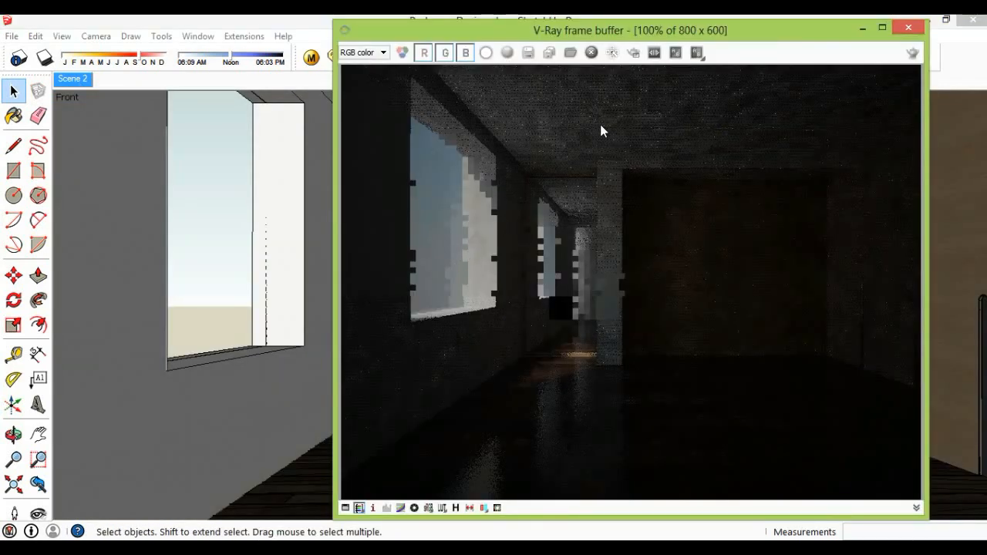
{"action": "left_click", "coordinate": [633, 53]}
{"action": "left_click_drag", "start_coordinate": [601, 140], "coordinate": [874, 385]}
{"action": "left_click", "coordinate": [912, 57]}
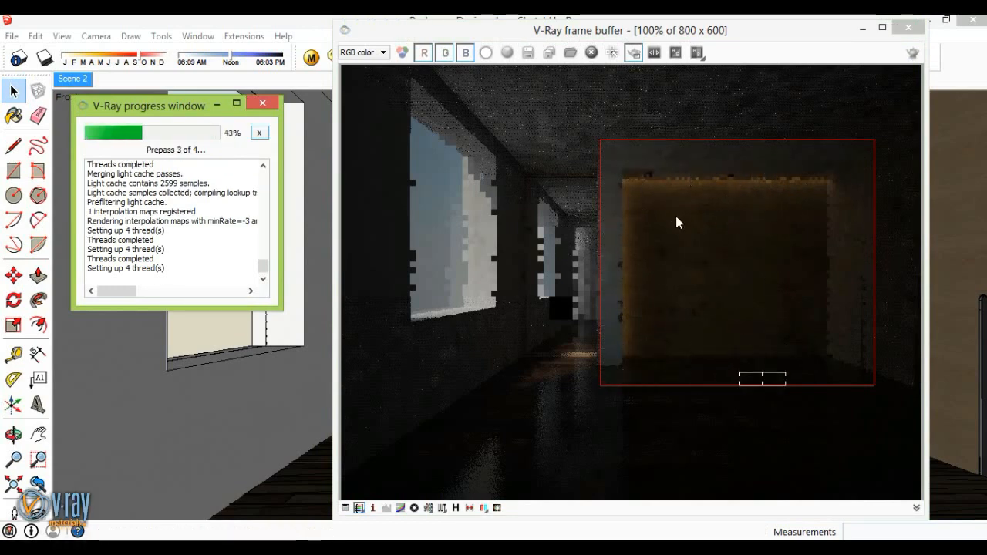
{"action": "left_click_drag", "start_coordinate": [772, 37], "coordinate": [777, 38]}
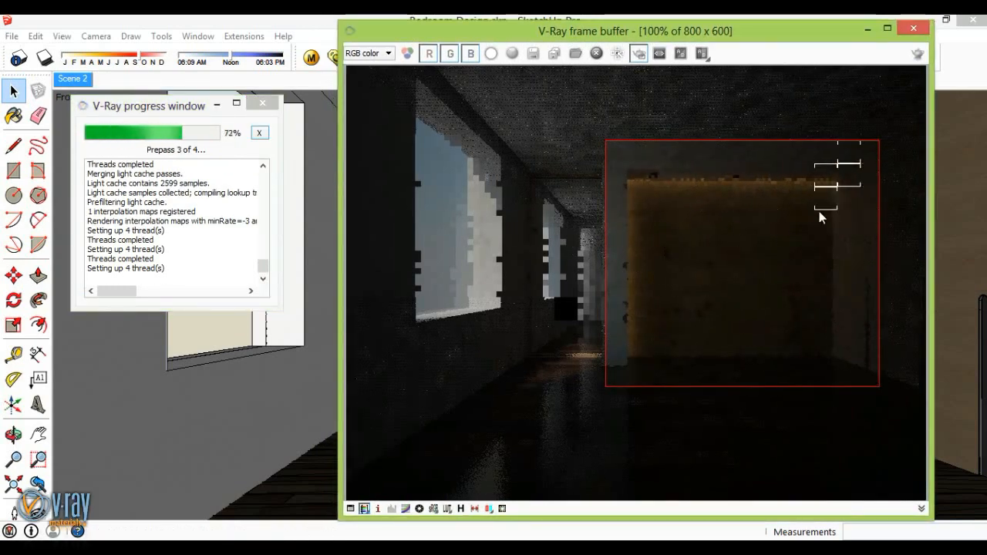
{"action": "left_click", "coordinate": [913, 28]}
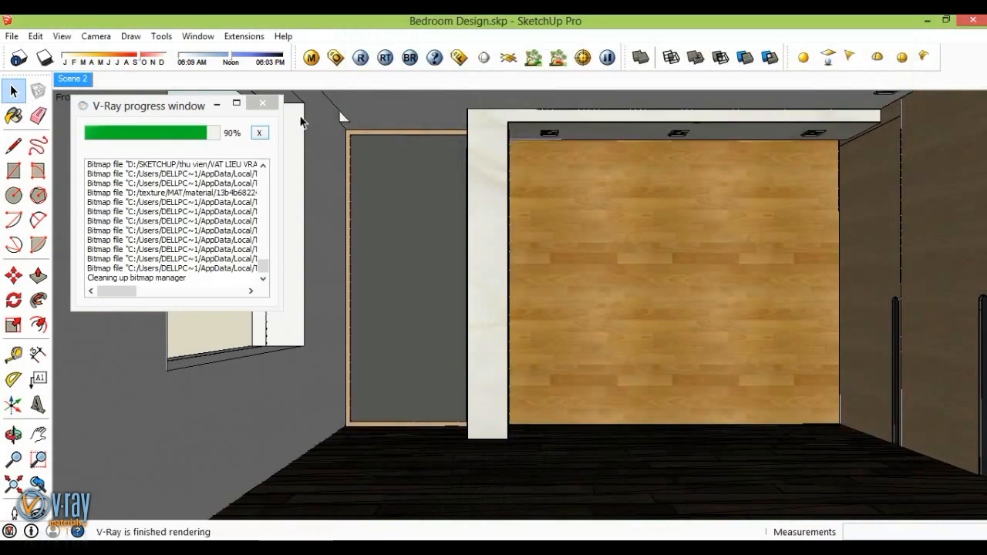
Set the Light material's emissive multiplier to 35, update the preview and close the material editor
{"action": "left_click", "coordinate": [310, 57]}
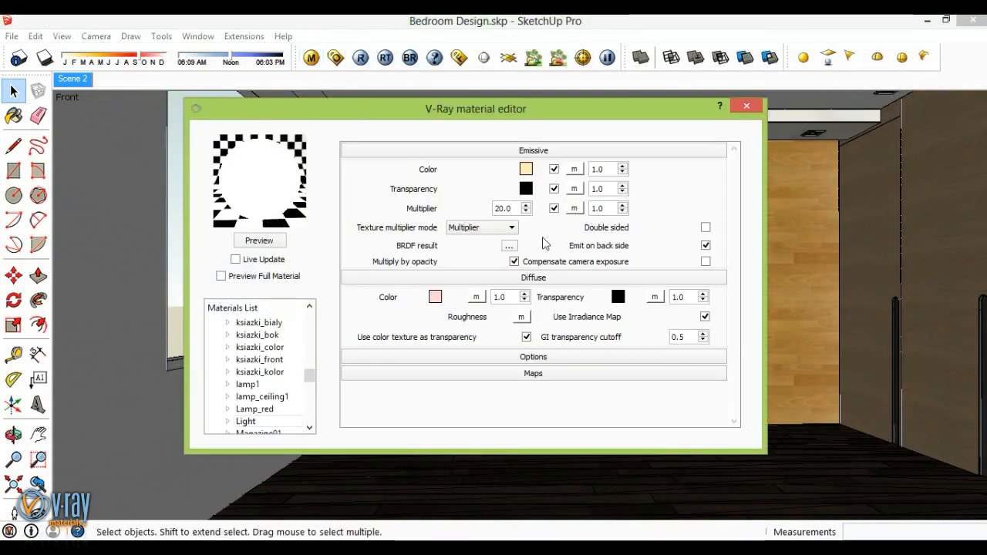
{"action": "double_click", "coordinate": [493, 209]}
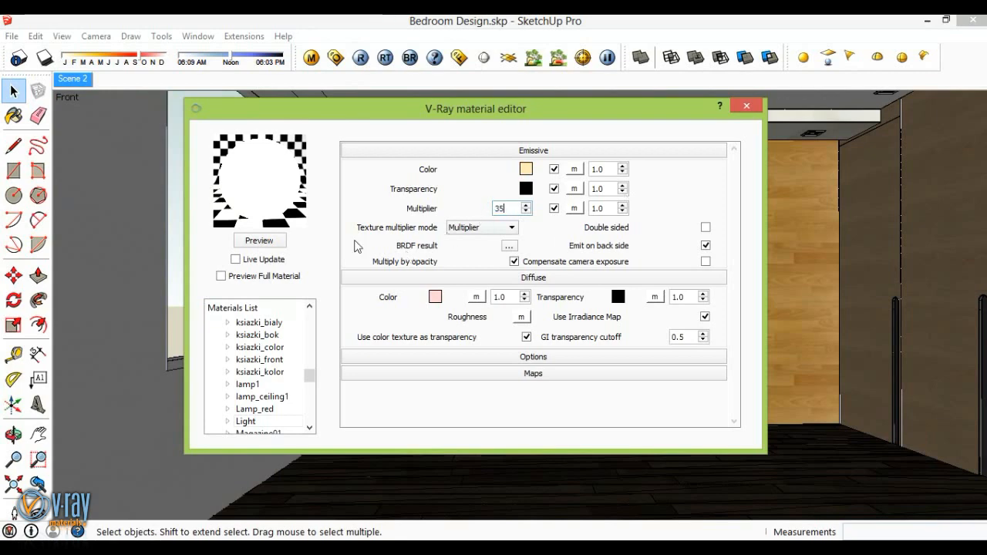
{"action": "left_click", "coordinate": [280, 244]}
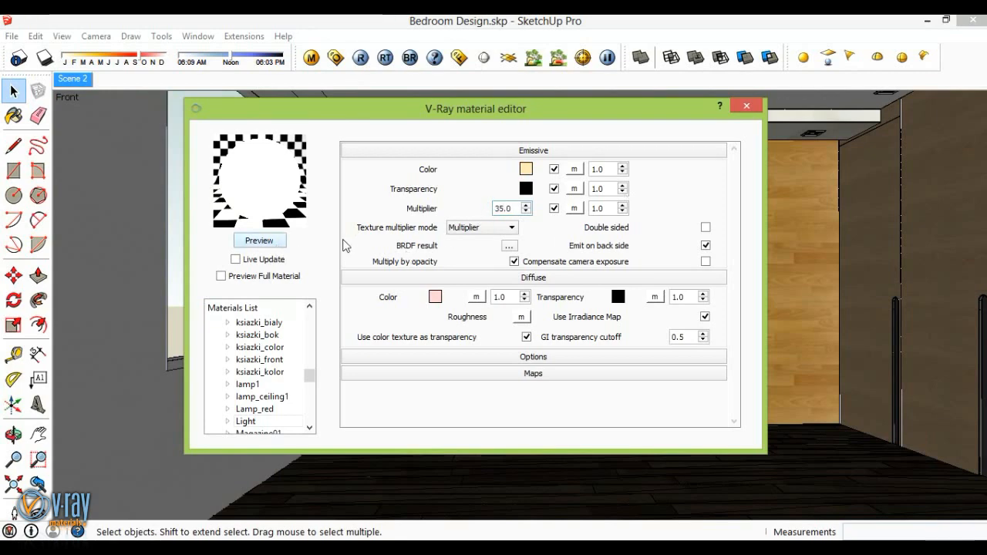
{"action": "left_click", "coordinate": [747, 107]}
Sample the material of the round lens in the recessed ceiling downlight above the wood panel
{"action": "scroll", "coordinate": [545, 145], "scroll_direction": "up", "scroll_amount": 5}
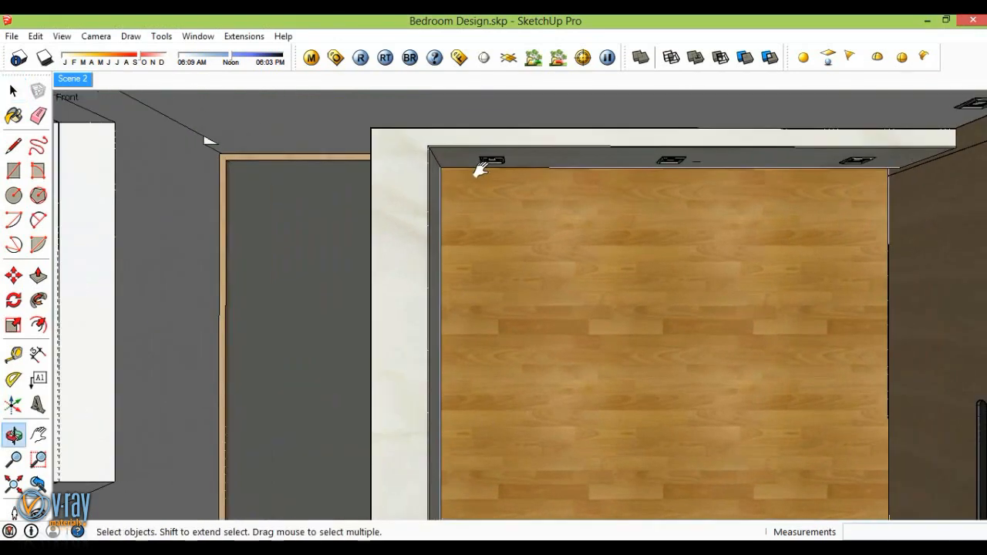
{"action": "scroll", "coordinate": [484, 159], "scroll_direction": "down", "scroll_amount": 4}
{"action": "middle_click_drag", "start_coordinate": [447, 220], "coordinate": [485, 144]}
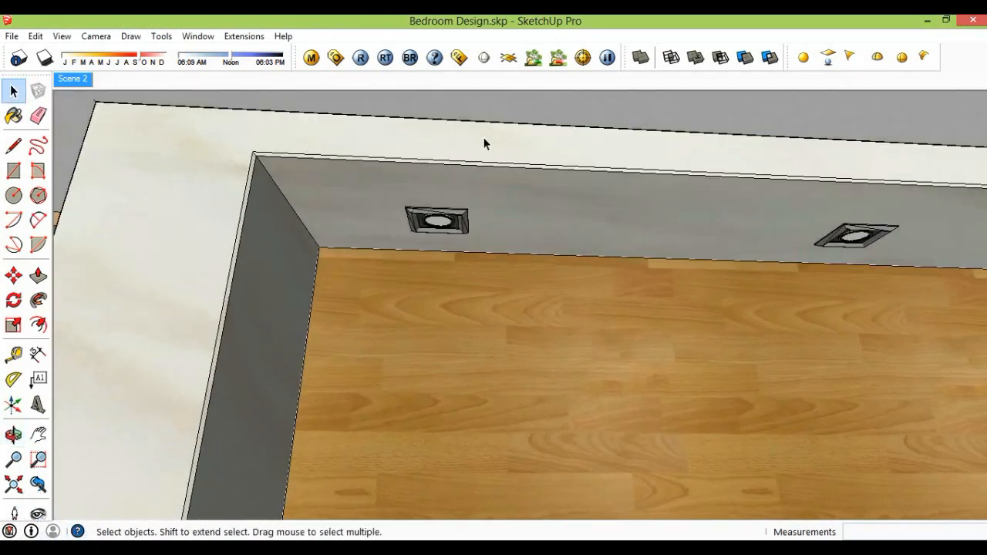
{"action": "scroll", "coordinate": [455, 224], "scroll_direction": "up", "scroll_amount": 5}
{"action": "middle_click_drag", "start_coordinate": [455, 223], "coordinate": [369, 225]}
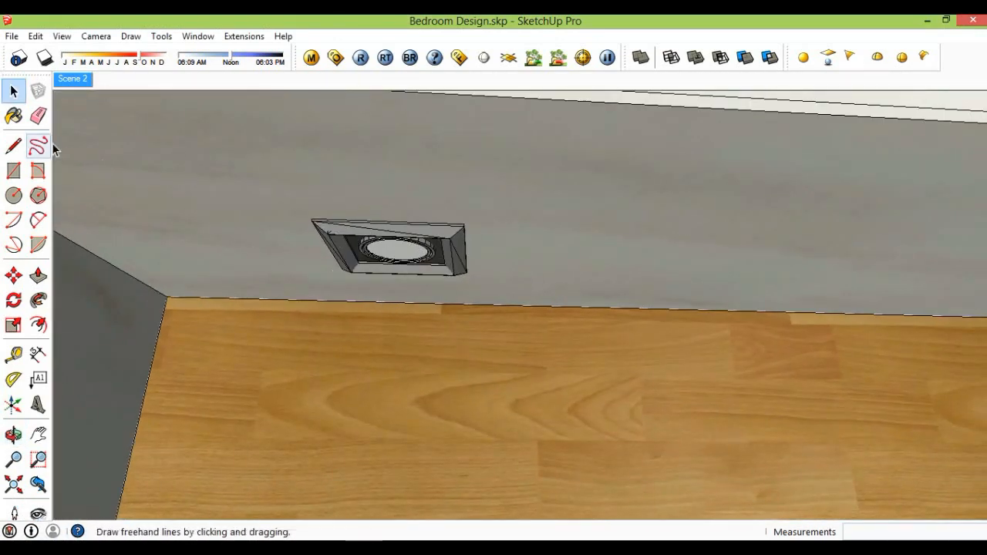
{"action": "left_click", "coordinate": [13, 115]}
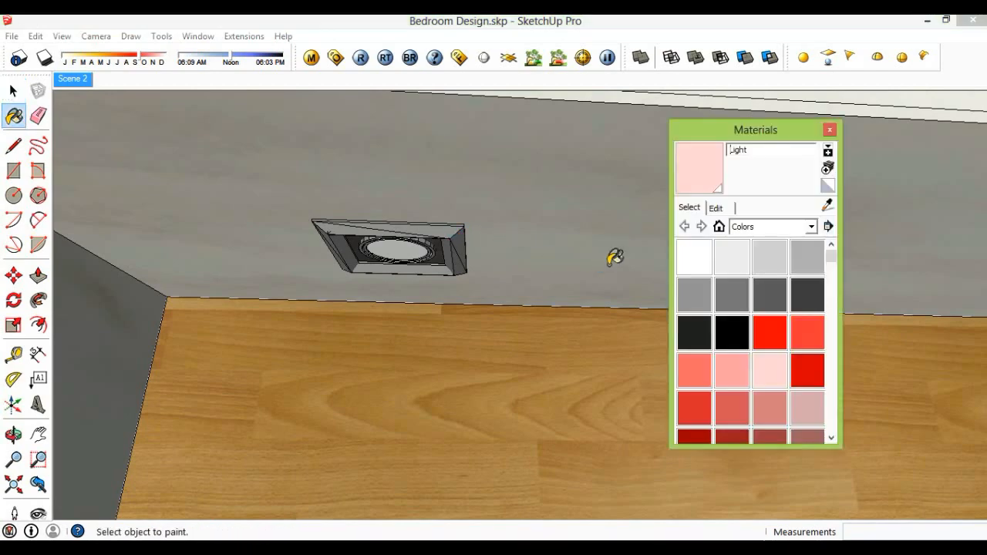
{"action": "left_click", "coordinate": [805, 268]}
{"action": "left_click", "coordinate": [829, 206]}
{"action": "scroll", "coordinate": [486, 258], "scroll_direction": "up", "scroll_amount": 3}
{"action": "middle_click_drag", "start_coordinate": [485, 259], "coordinate": [403, 233]}
{"action": "left_click", "coordinate": [373, 253]}
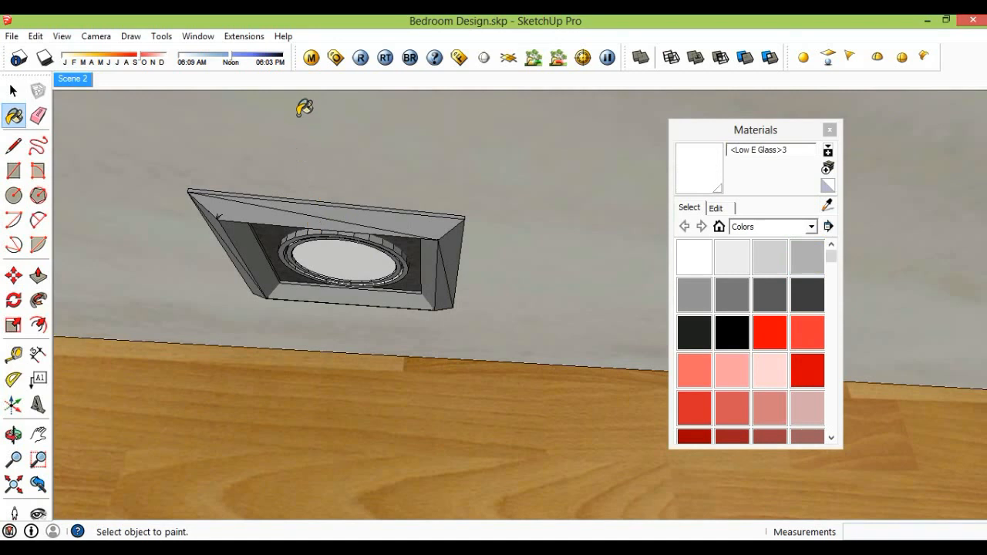
Add an emissive layer with a multiplier of 2 to the downlight lens material Low E Glass, update the preview and close the material editor
{"action": "left_click", "coordinate": [311, 57]}
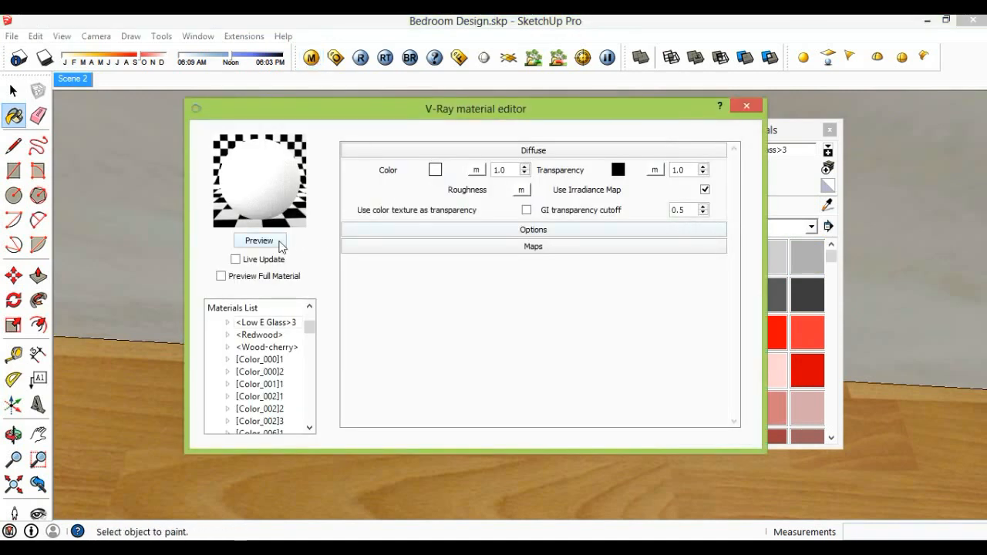
{"action": "left_click", "coordinate": [284, 322]}
{"action": "right_click", "coordinate": [286, 323]}
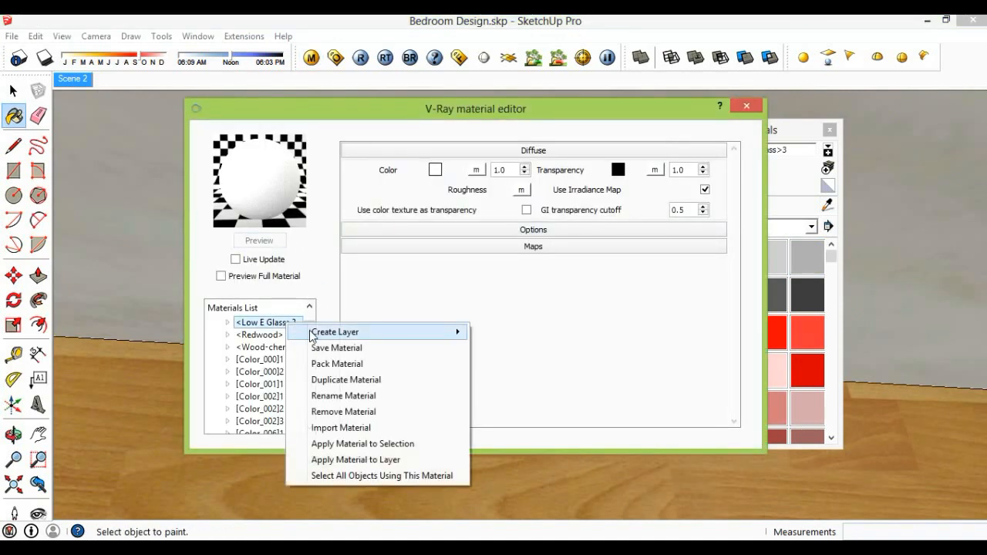
{"action": "mouse_move", "coordinate": [311, 333]}
{"action": "left_click", "coordinate": [503, 334]}
{"action": "left_click", "coordinate": [259, 241]}
{"action": "double_click", "coordinate": [503, 208]}
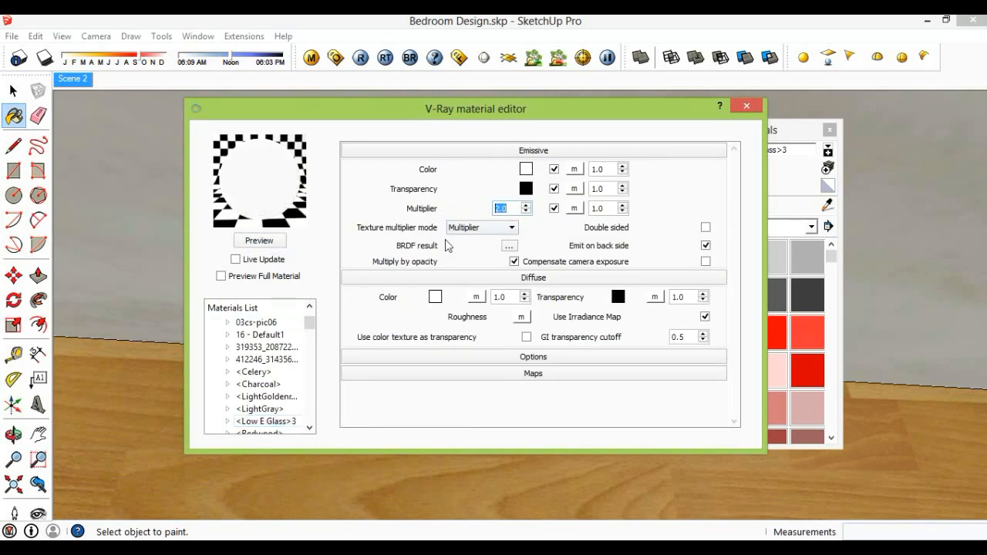
{"action": "left_click", "coordinate": [281, 241]}
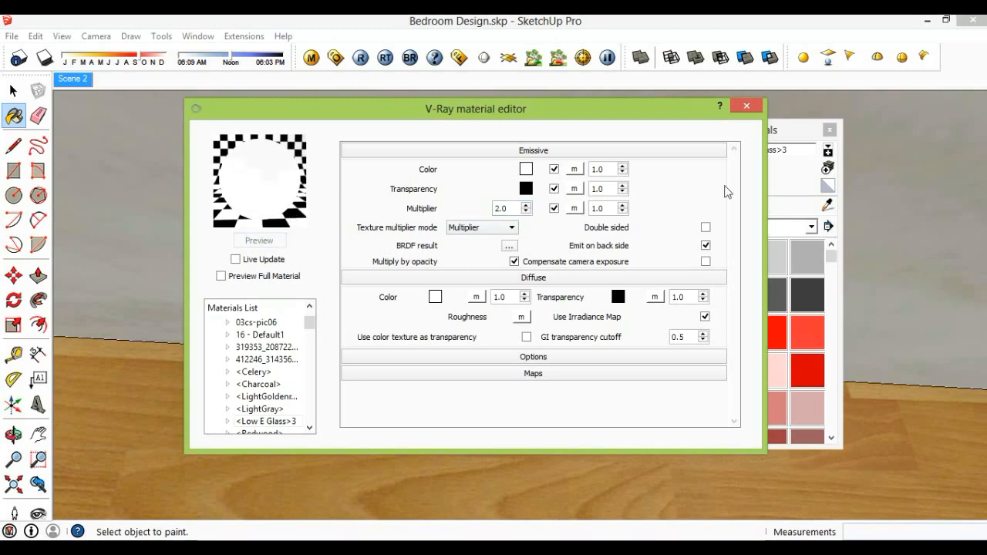
{"action": "left_click", "coordinate": [747, 106]}
Leave the Paint Bucket tool, look into the frame buffer and close both it and the Materials window
{"action": "middle_click_drag", "start_coordinate": [747, 107], "coordinate": [474, 106]}
{"action": "key", "text": "space"}
{"action": "left_click", "coordinate": [459, 58]}
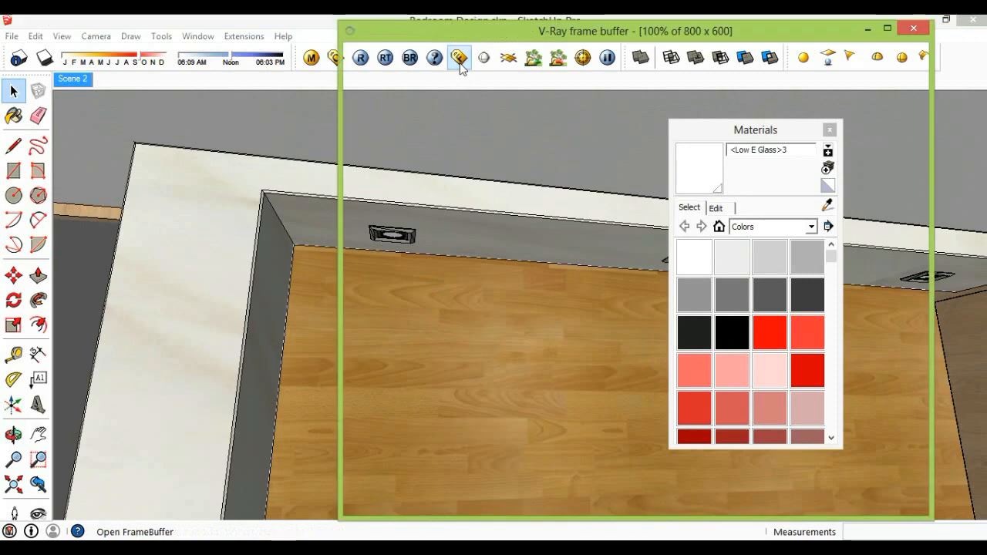
{"action": "left_click", "coordinate": [914, 28]}
{"action": "mouse_move", "coordinate": [494, 193]}
{"action": "middle_mouse_down"}
{"action": "mouse_move", "coordinate": [452, 326]}
{"action": "mouse_move", "coordinate": [423, 299]}
{"action": "mouse_move", "coordinate": [401, 301]}
{"action": "middle_mouse_up"}
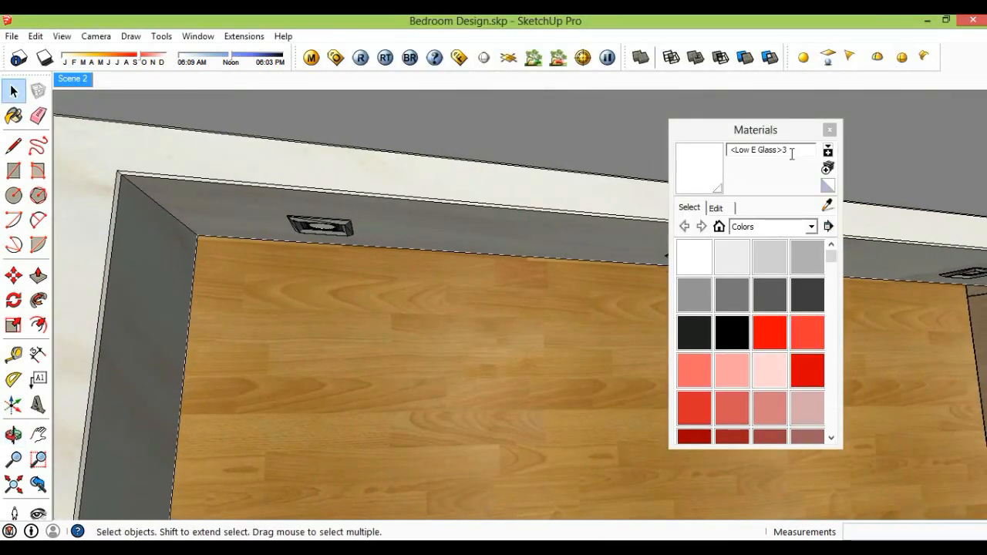
{"action": "left_click", "coordinate": [828, 130]}
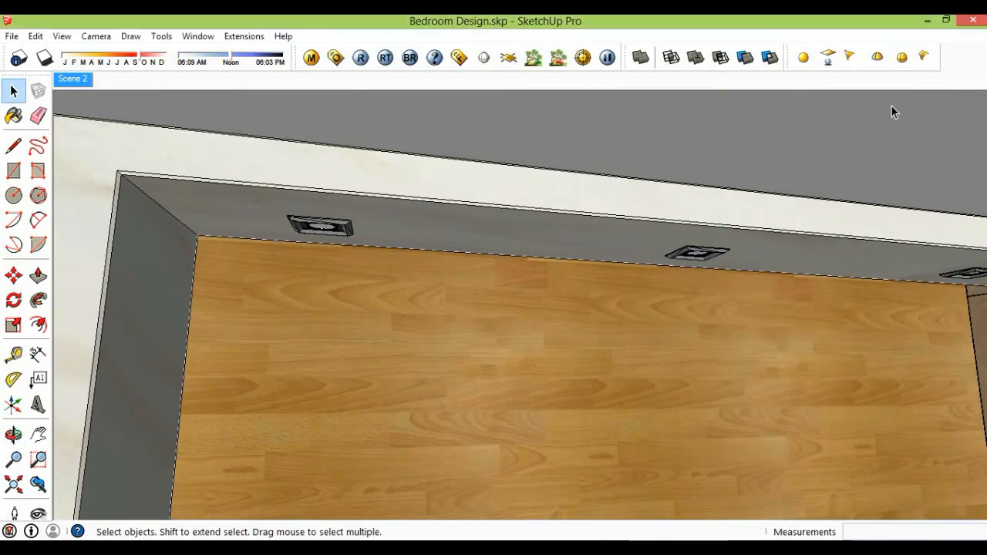
Try to place a V-Ray IES light at the first recessed downlight while outside the downlight component
{"action": "left_click", "coordinate": [925, 57]}
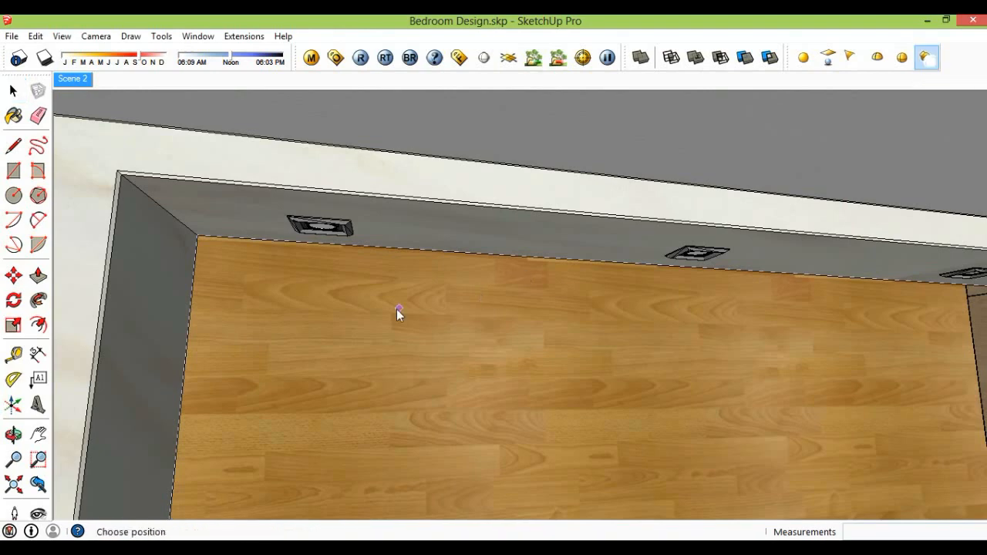
{"action": "left_click", "coordinate": [323, 227]}
{"action": "middle_click_drag", "start_coordinate": [375, 222], "coordinate": [412, 277]}
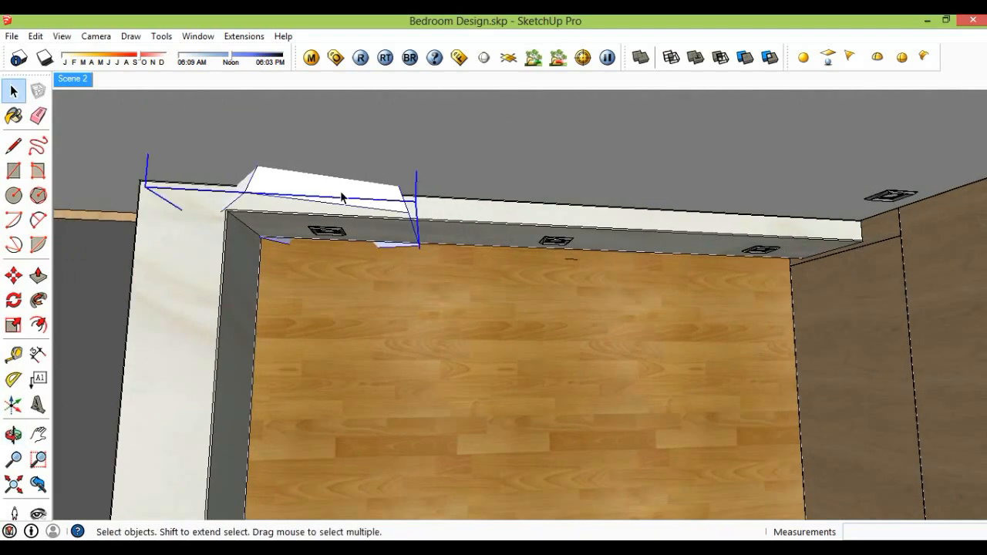
Open the first downlight component for editing and place a V-Ray IES light at its fixture
{"action": "middle_click_drag", "start_coordinate": [424, 263], "coordinate": [375, 206]}
{"action": "left_click", "coordinate": [344, 234]}
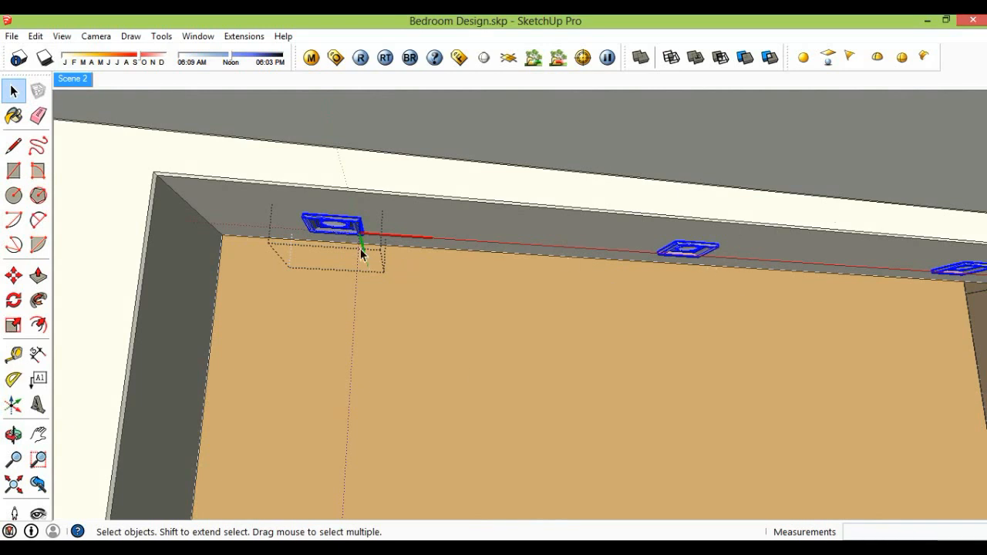
{"action": "middle_click_drag", "start_coordinate": [344, 234], "coordinate": [356, 216]}
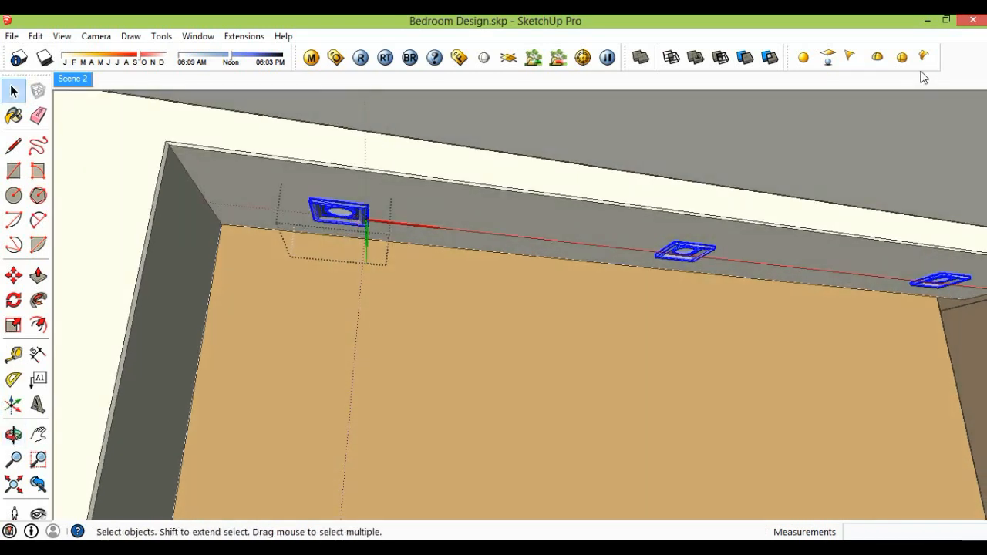
{"action": "left_click", "coordinate": [902, 57]}
{"action": "left_click", "coordinate": [344, 227]}
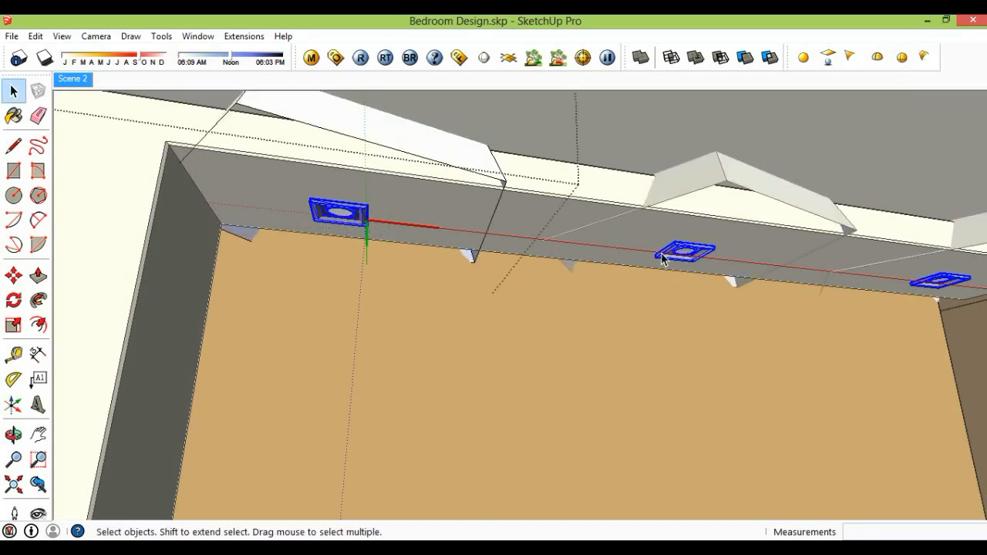
Move the IES light down below the ceiling recess and out in front of the wood wall panel
{"action": "left_click", "coordinate": [450, 162]}
{"action": "key", "text": "m"}
{"action": "left_click", "coordinate": [445, 214]}
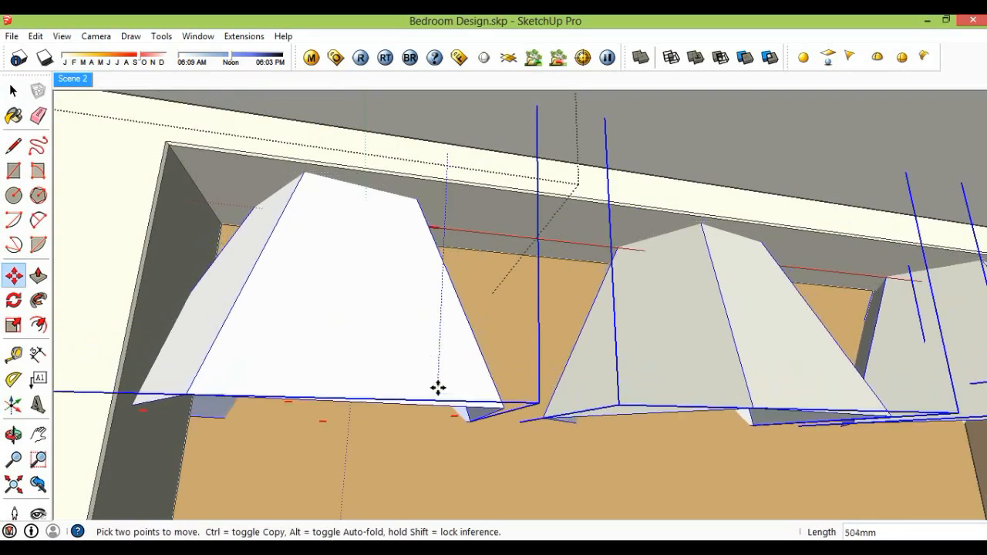
{"action": "left_click", "coordinate": [432, 467]}
{"action": "scroll", "coordinate": [425, 407], "scroll_direction": "down", "scroll_amount": 1}
{"action": "middle_click_drag", "start_coordinate": [426, 408], "coordinate": [428, 332]}
{"action": "scroll", "coordinate": [424, 308], "scroll_direction": "down", "scroll_amount": 1}
{"action": "left_click", "coordinate": [395, 284]}
{"action": "scroll", "coordinate": [402, 317], "scroll_direction": "down", "scroll_amount": 2}
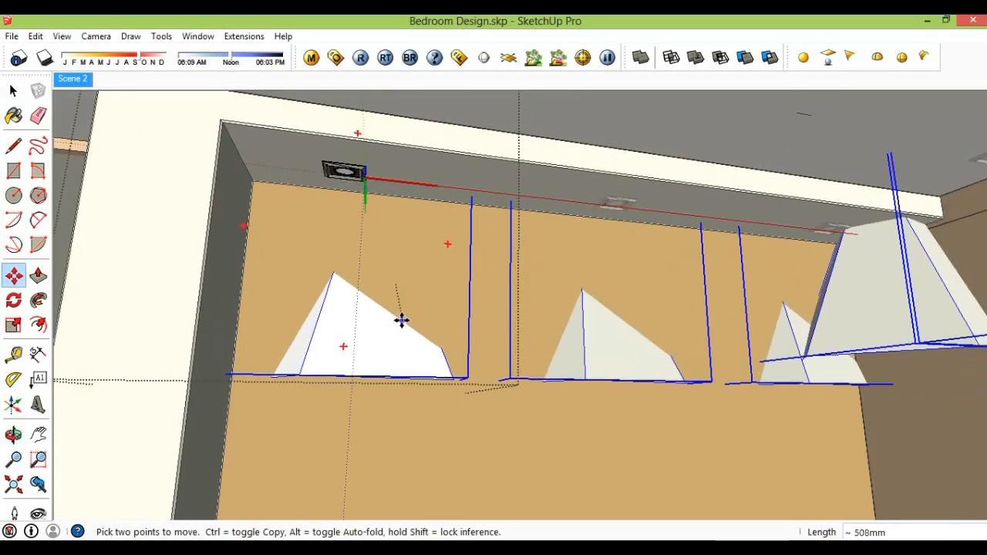
{"action": "scroll", "coordinate": [398, 321], "scroll_direction": "up", "scroll_amount": 2}
{"action": "left_click", "coordinate": [397, 324]}
{"action": "key", "text": "space"}
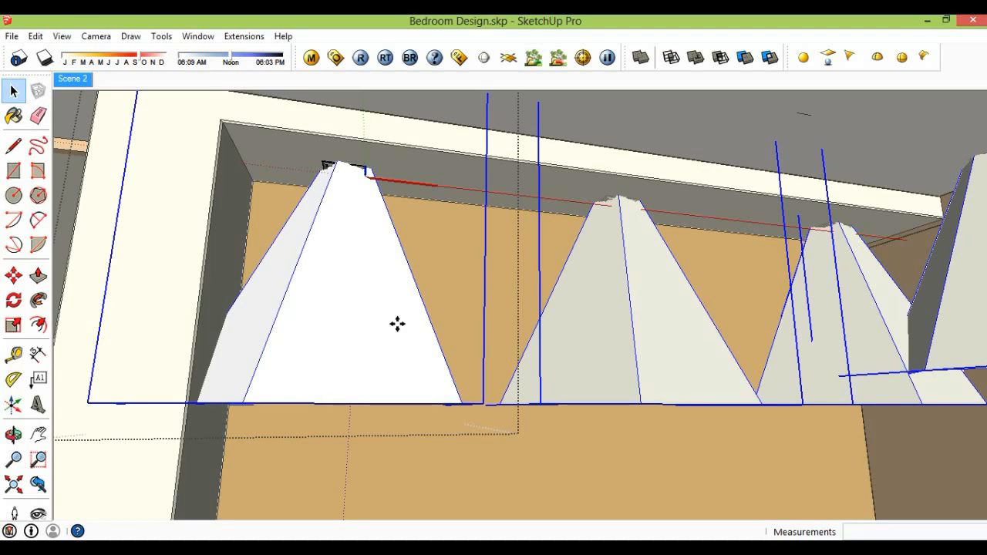
Scale the IES light down to about 0.50 of its size
{"action": "key", "text": "s"}
{"action": "left_click_drag", "start_coordinate": [482, 403], "coordinate": [346, 226]}
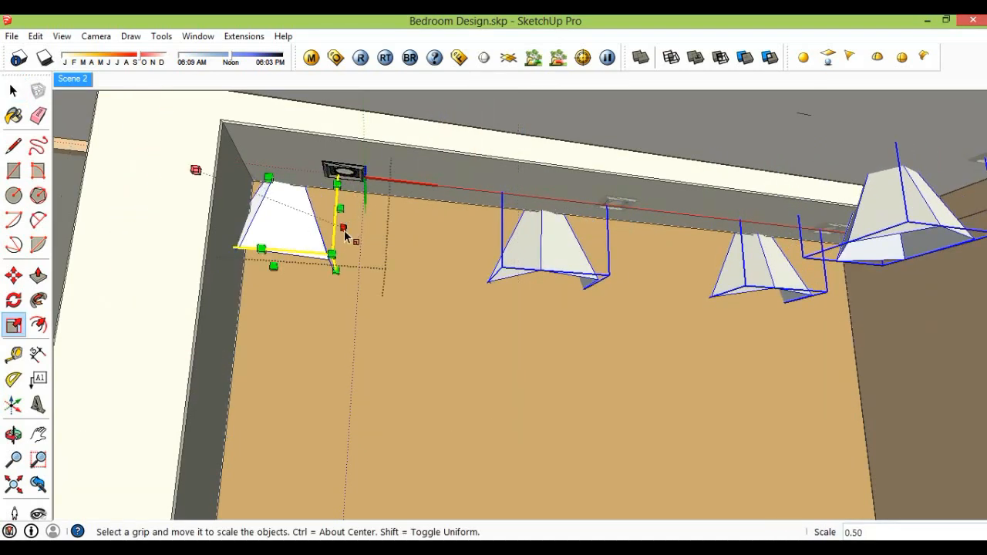
{"action": "scroll", "coordinate": [331, 227], "scroll_direction": "up", "scroll_amount": 3}
{"action": "key", "text": "space"}
Move the IES light sideways and away from the wall so it sits beneath the downlight fixture
{"action": "key", "text": "m"}
{"action": "left_click_drag", "start_coordinate": [286, 236], "coordinate": [357, 239]}
{"action": "middle_click_drag", "start_coordinate": [357, 238], "coordinate": [326, 306]}
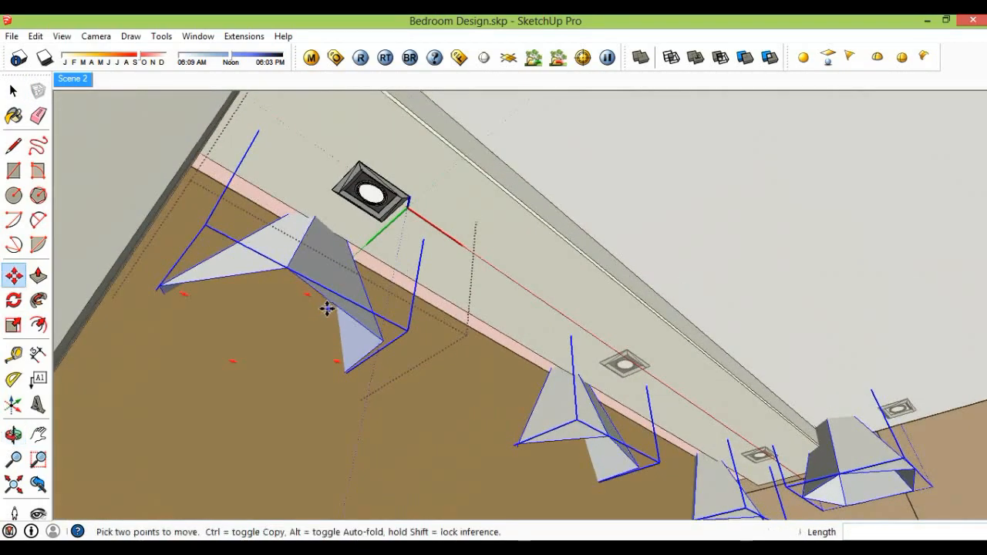
{"action": "scroll", "coordinate": [370, 253], "scroll_direction": "up", "scroll_amount": 5}
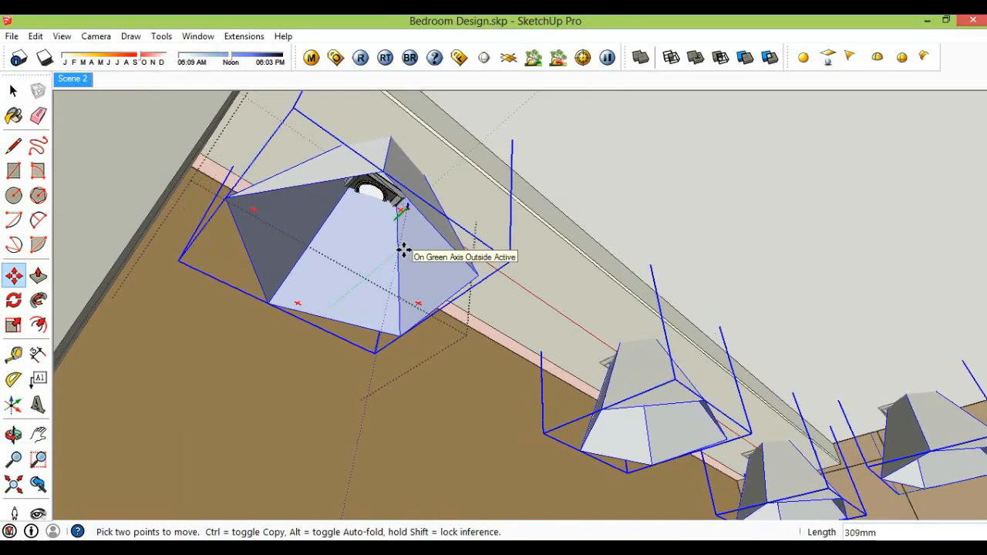
{"action": "left_click", "coordinate": [397, 254]}
{"action": "middle_click_drag", "start_coordinate": [402, 238], "coordinate": [335, 240]}
{"action": "left_click", "coordinate": [335, 240]}
Scale the IES light down further, uniformly from a corner of its bounding box
{"action": "middle_click_drag", "start_coordinate": [340, 411], "coordinate": [324, 319]}
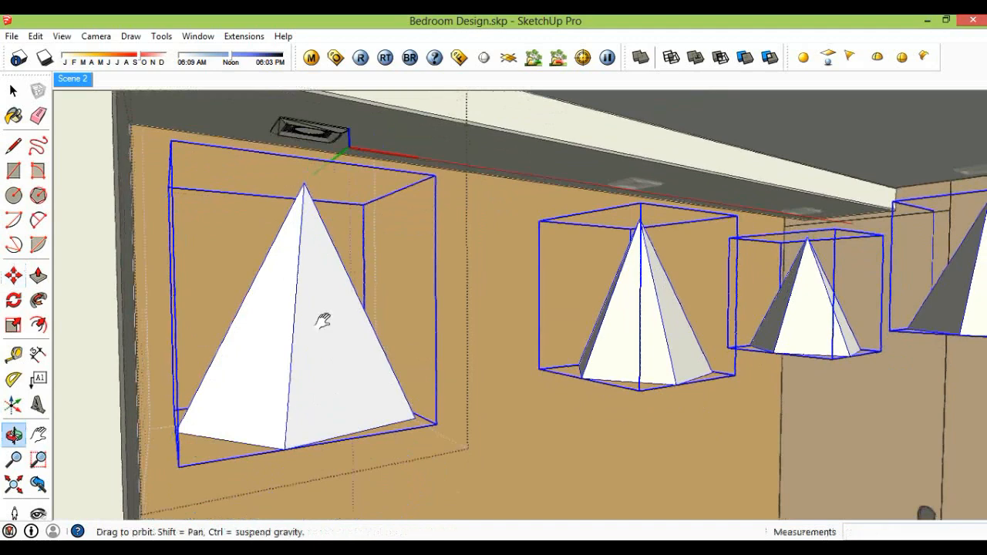
{"action": "key", "text": "s"}
{"action": "left_click", "coordinate": [178, 468]}
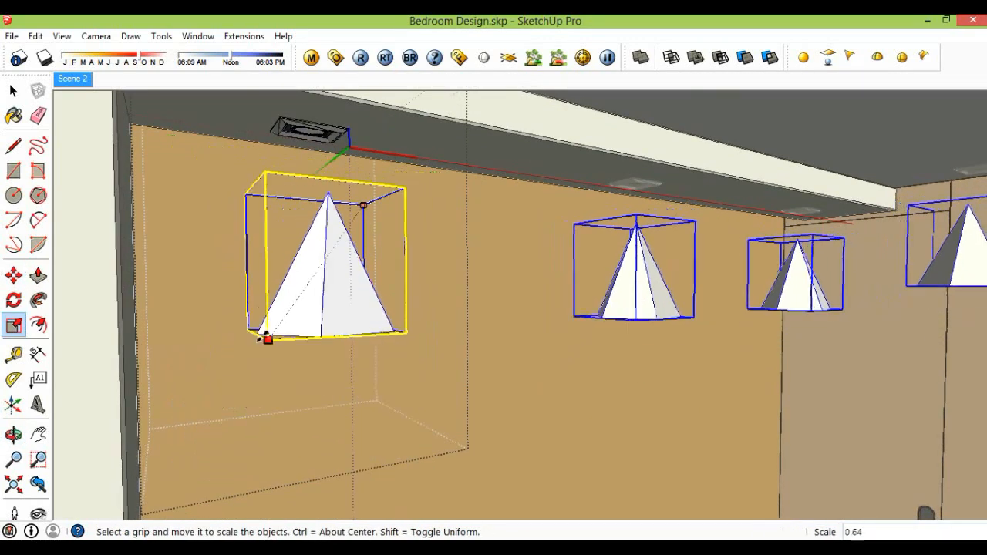
{"action": "left_click", "coordinate": [306, 275]}
Move the IES light by its apex up to the centre of the downlight lens
{"action": "scroll", "coordinate": [363, 245], "scroll_direction": "up", "scroll_amount": 3}
{"action": "key", "text": "m"}
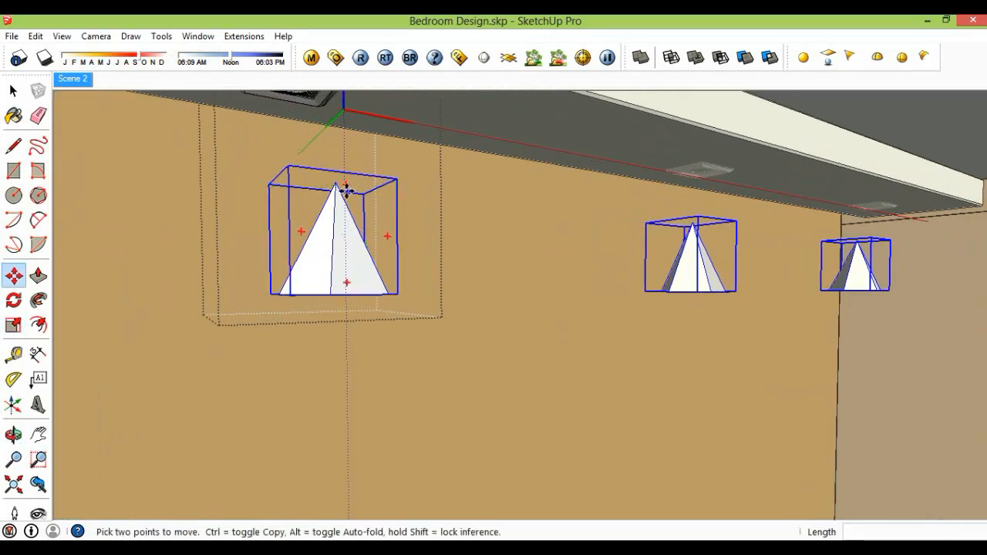
{"action": "left_click", "coordinate": [336, 181]}
{"action": "middle_click_drag", "start_coordinate": [324, 116], "coordinate": [337, 188], "text": "shift"}
{"action": "left_click", "coordinate": [297, 176]}
{"action": "key", "text": "space"}
Open the V-Ray light editor for the IES light and load the photometric file 2.IES
{"action": "right_click", "coordinate": [328, 232]}
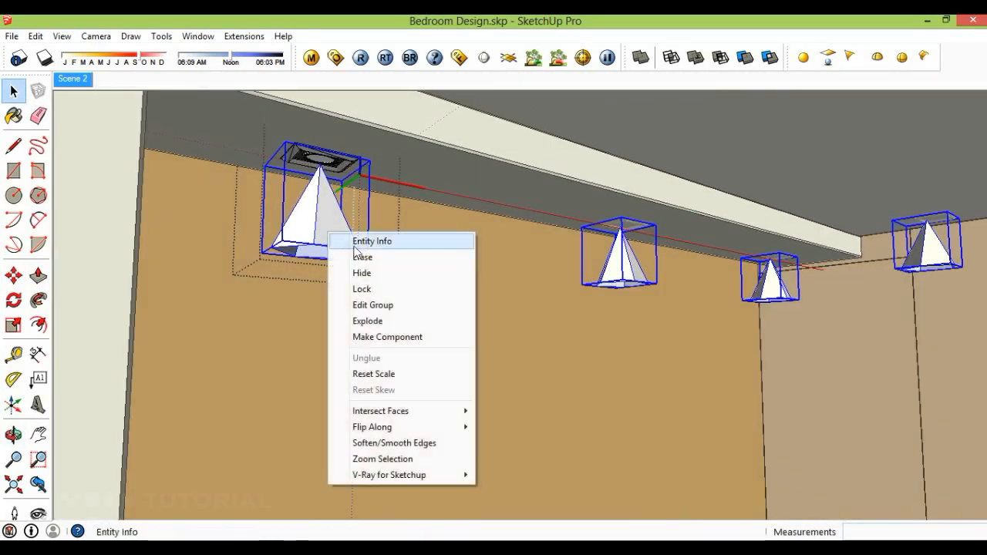
{"action": "mouse_move", "coordinate": [417, 477]}
{"action": "left_click", "coordinate": [505, 476]}
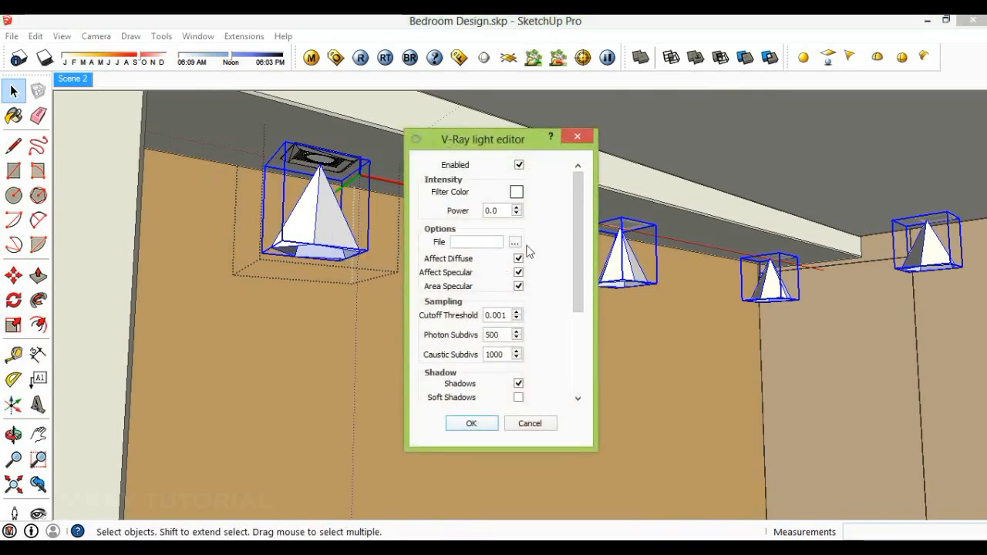
{"action": "left_click", "coordinate": [515, 243]}
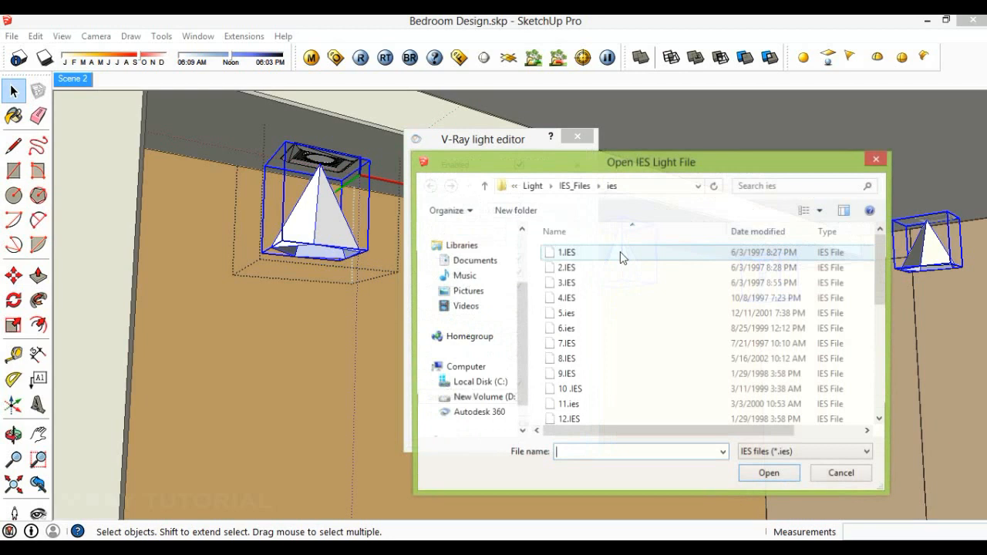
{"action": "mouse_move", "coordinate": [880, 276]}
{"action": "left_mouse_down"}
{"action": "mouse_move", "coordinate": [882, 299]}
{"action": "mouse_move", "coordinate": [879, 272]}
{"action": "left_mouse_up"}
{"action": "left_click", "coordinate": [602, 268]}
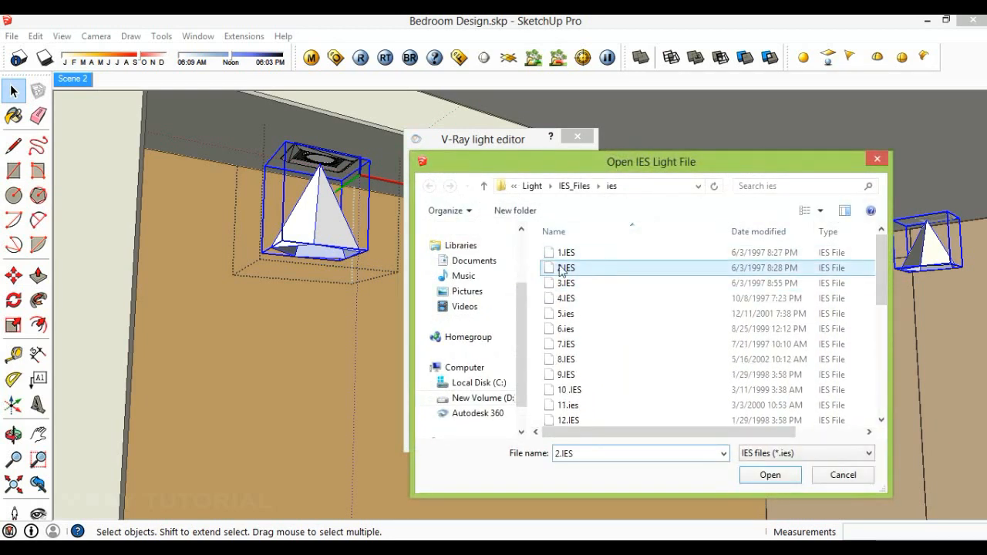
{"action": "left_click", "coordinate": [776, 476]}
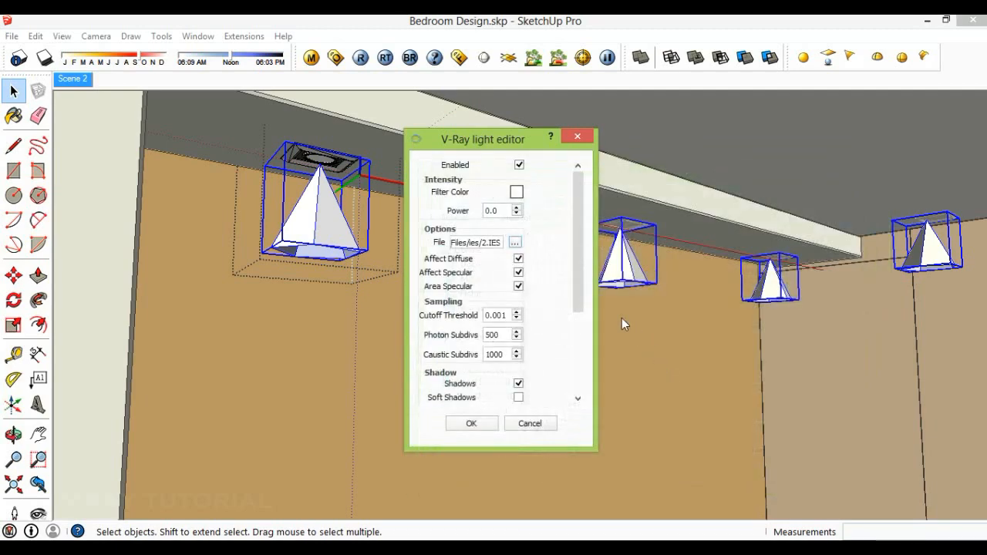
Set the IES light's power to 15000 and its filter colour to warm yellow (RGB 255, 216, 152), and apply the settings
{"action": "double_click", "coordinate": [502, 213]}
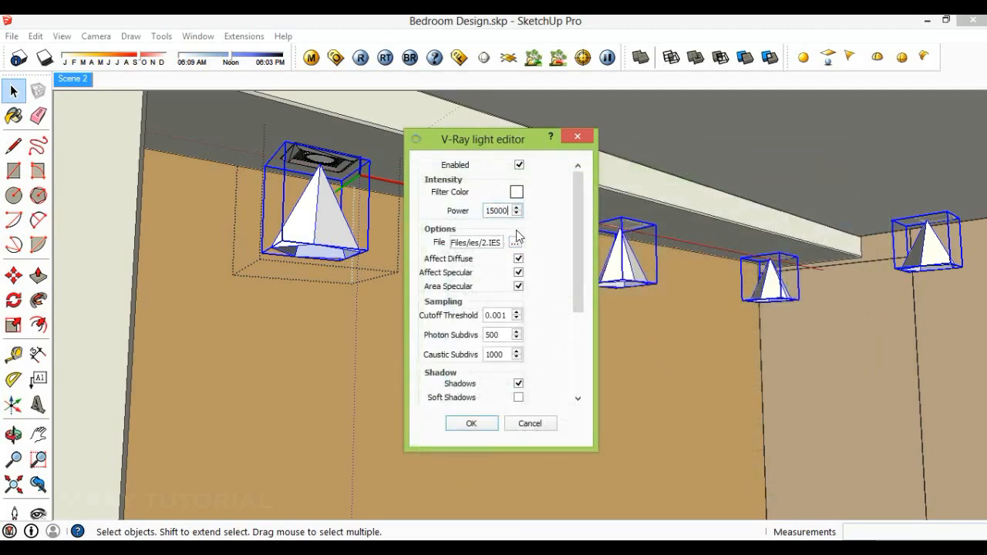
{"action": "left_click", "coordinate": [516, 194]}
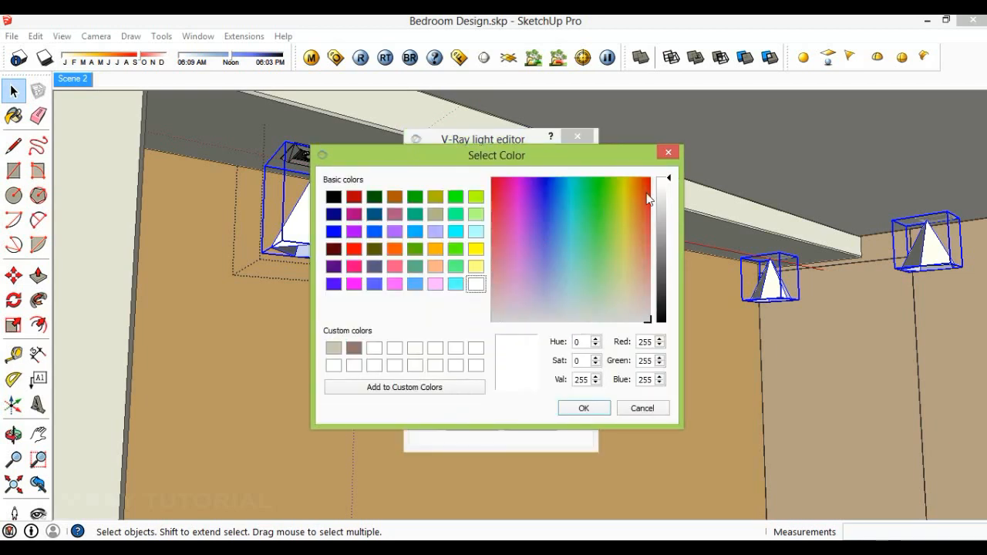
{"action": "left_click_drag", "start_coordinate": [631, 244], "coordinate": [629, 270]}
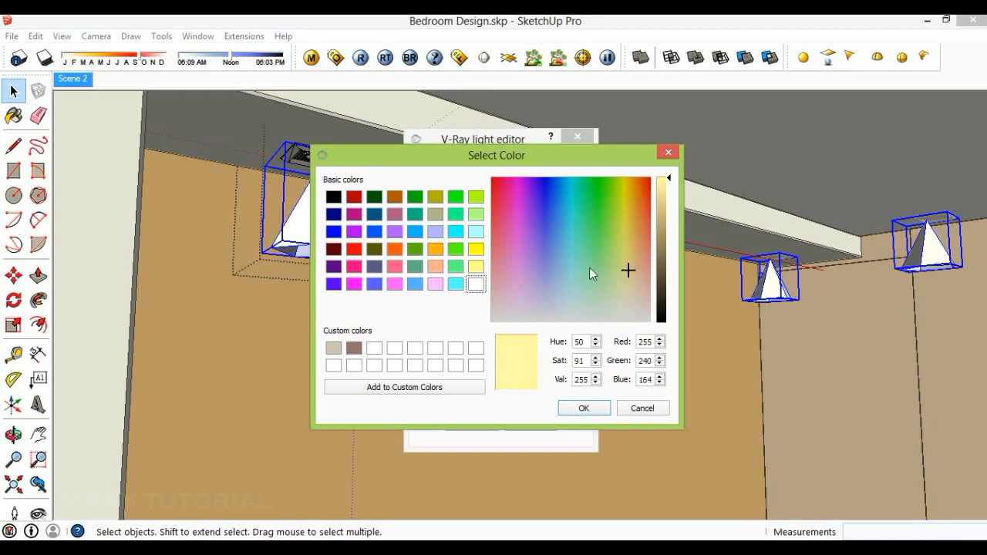
{"action": "left_click", "coordinate": [436, 267]}
{"action": "left_click_drag", "start_coordinate": [636, 244], "coordinate": [634, 265]}
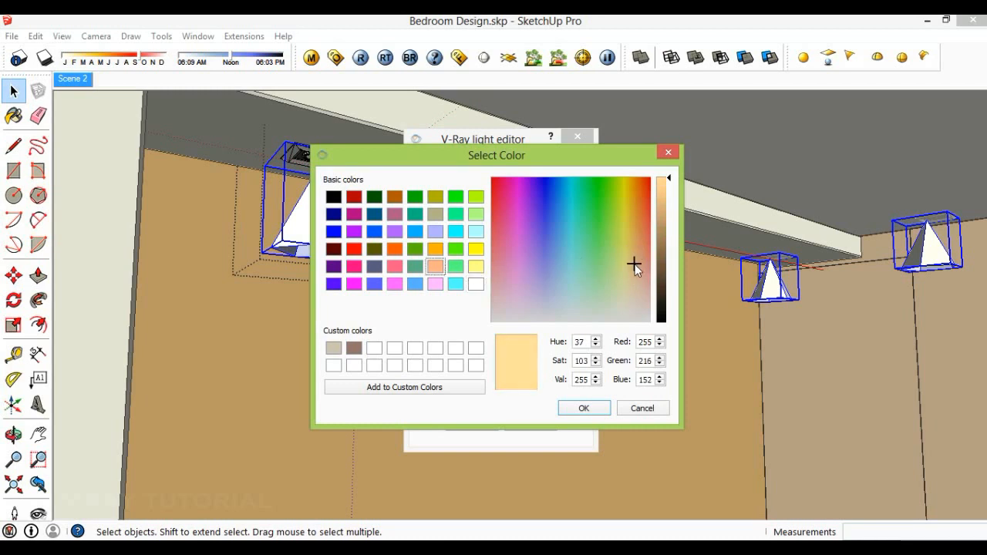
{"action": "left_click", "coordinate": [583, 407]}
{"action": "left_click", "coordinate": [471, 423]}
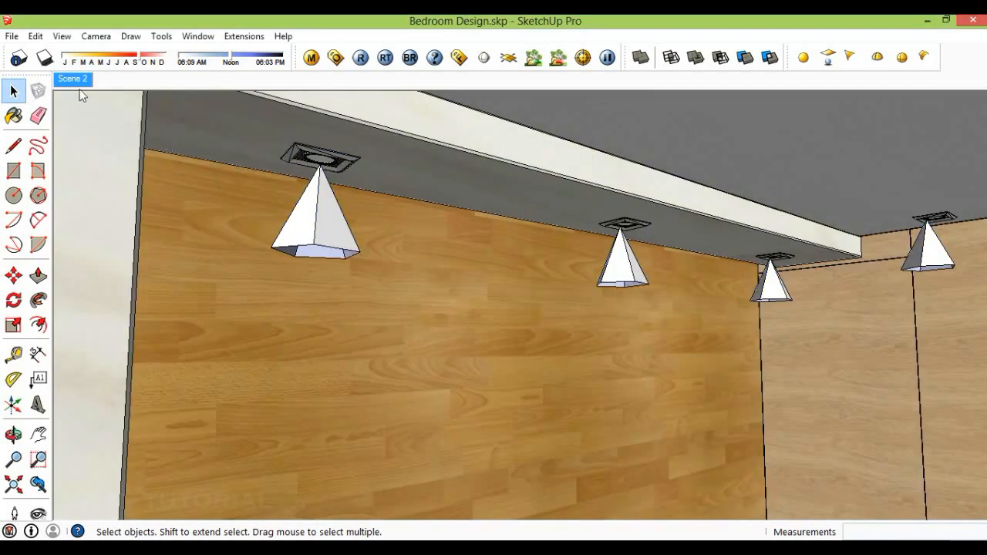
Return to the Scene 2 view and test-render only a new region covering the wood wall panel and its downlights
{"action": "left_click", "coordinate": [79, 83]}
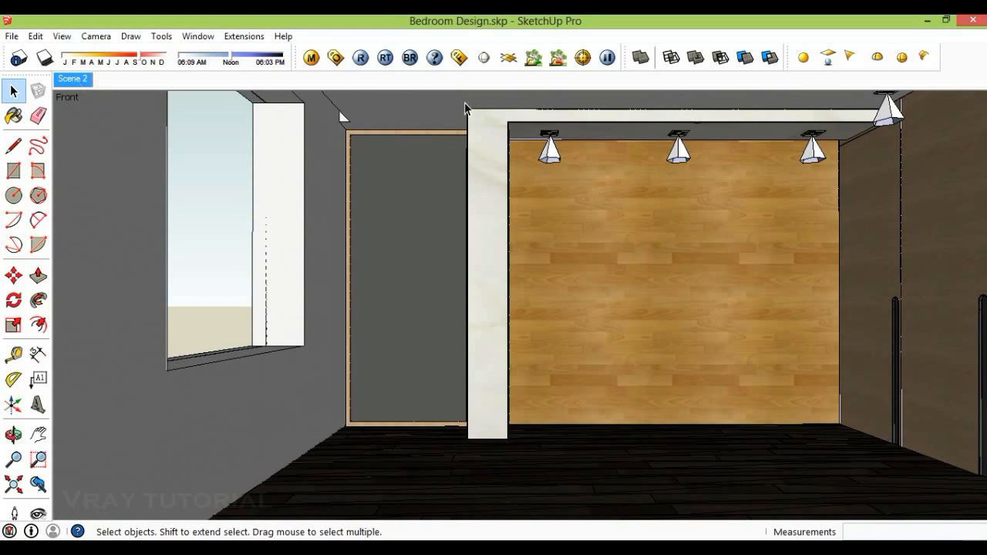
{"action": "left_click", "coordinate": [459, 57]}
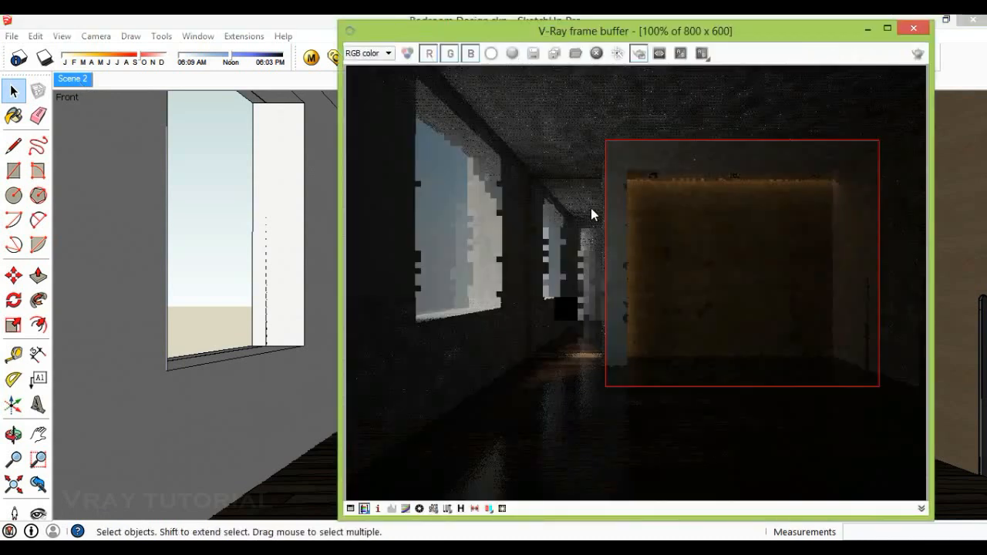
{"action": "left_click", "coordinate": [639, 53]}
{"action": "left_click", "coordinate": [638, 53]}
{"action": "left_click_drag", "start_coordinate": [612, 143], "coordinate": [959, 325]}
{"action": "left_click", "coordinate": [918, 53]}
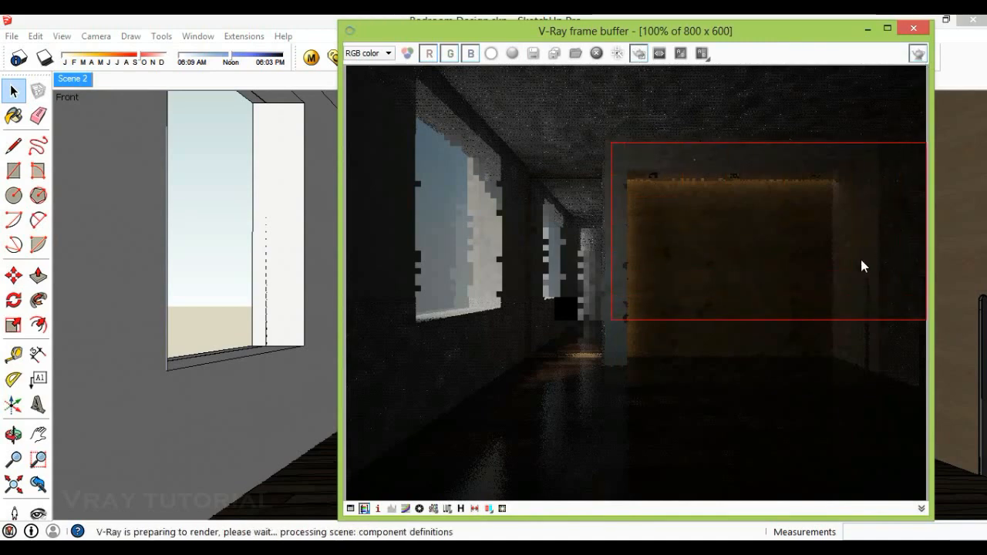
{"action": "scroll", "coordinate": [662, 189], "scroll_direction": "up", "scroll_amount": 1}
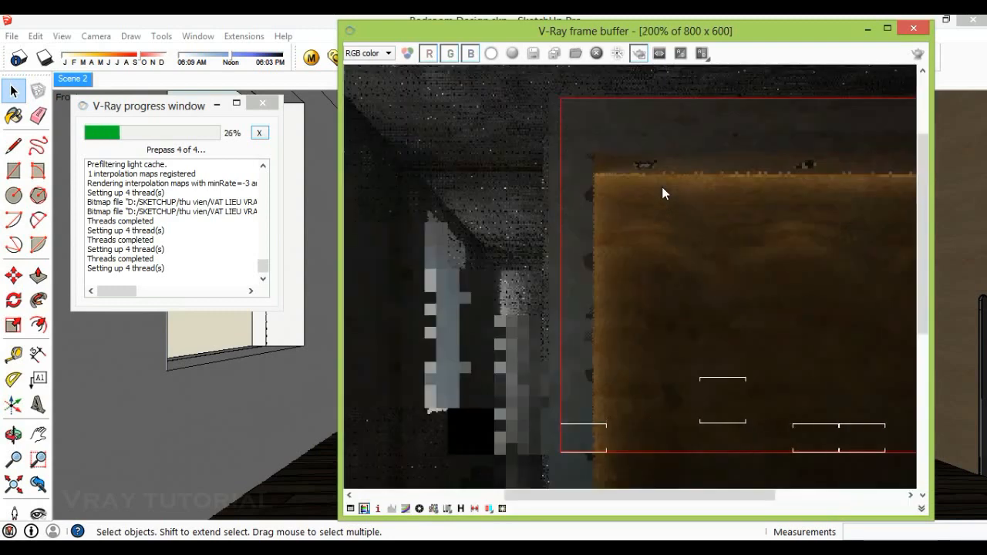
Inspect the region render of the wood wall panel and its downlights, and close the frame buffer
{"action": "scroll", "coordinate": [700, 198], "scroll_direction": "down", "scroll_amount": 1}
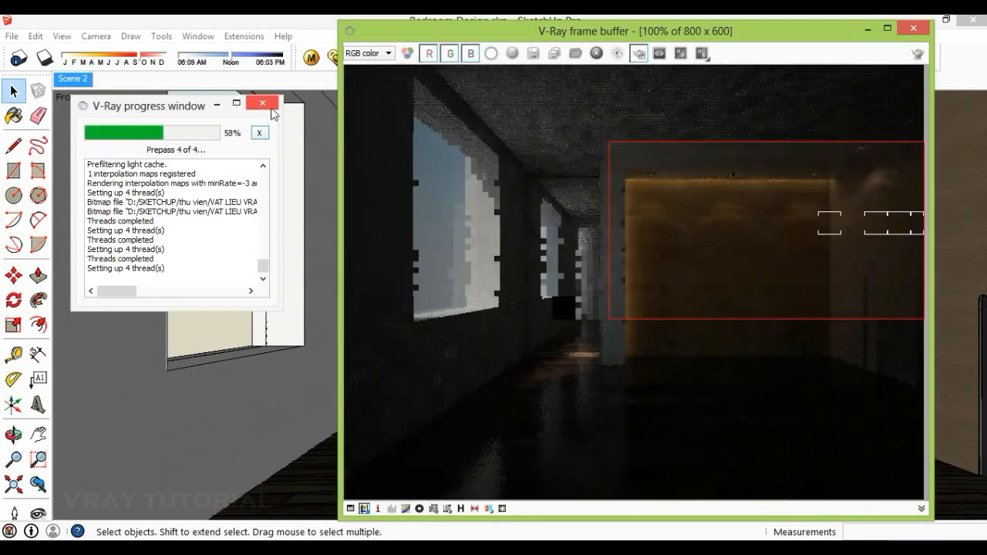
{"action": "left_click", "coordinate": [560, 137]}
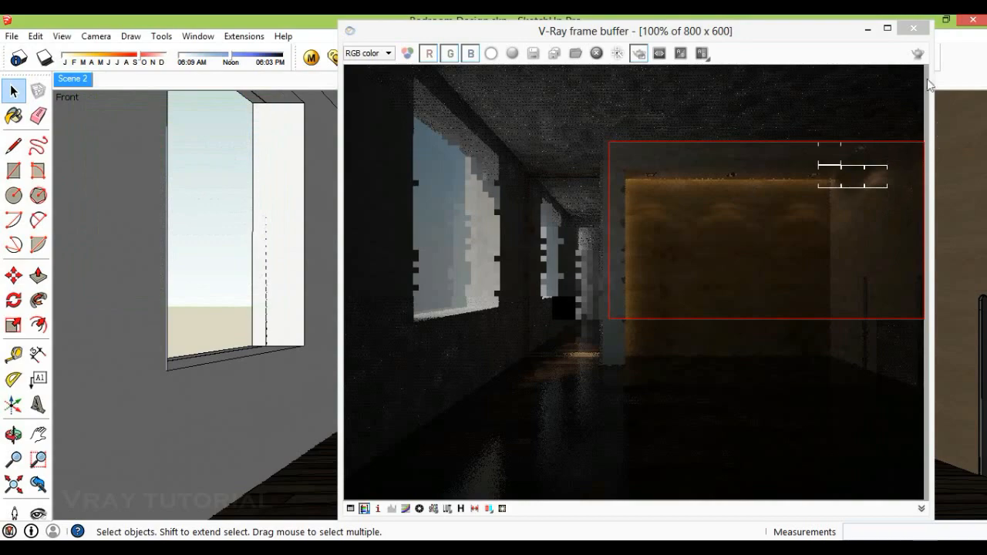
{"action": "left_click", "coordinate": [913, 34]}
Open the downlight lens's emissive material in the V-Ray material editor and set its emissive multiplier to 5
{"action": "scroll", "coordinate": [563, 159], "scroll_direction": "up", "scroll_amount": 5}
{"action": "mouse_move", "coordinate": [526, 153]}
{"action": "middle_mouse_down", "text": "shift"}
{"action": "mouse_move", "coordinate": [495, 222]}
{"action": "mouse_move", "coordinate": [512, 226]}
{"action": "middle_mouse_up", "text": "shift"}
{"action": "scroll", "coordinate": [473, 204], "scroll_direction": "up", "scroll_amount": 3}
{"action": "left_click", "coordinate": [311, 58]}
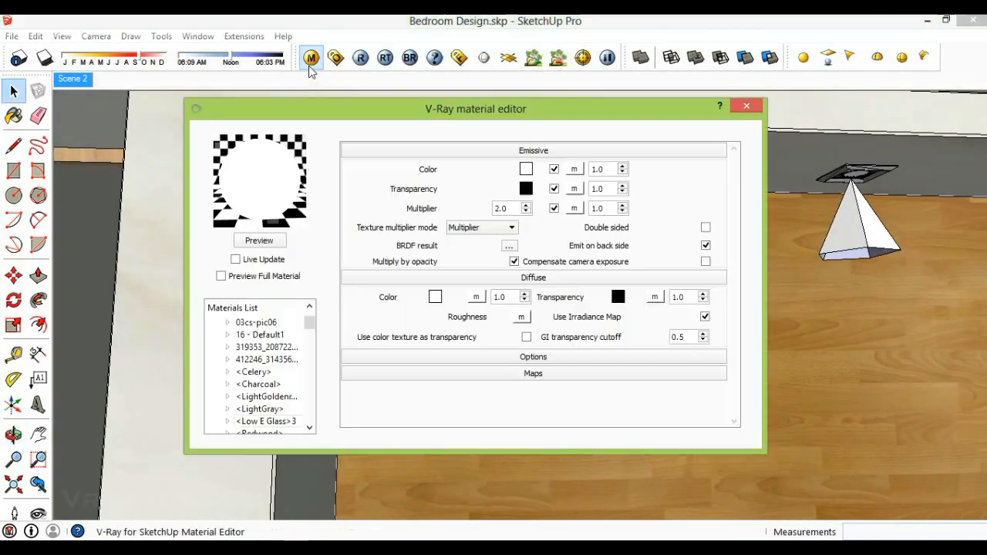
{"action": "left_click_drag", "start_coordinate": [529, 116], "coordinate": [530, 256]}
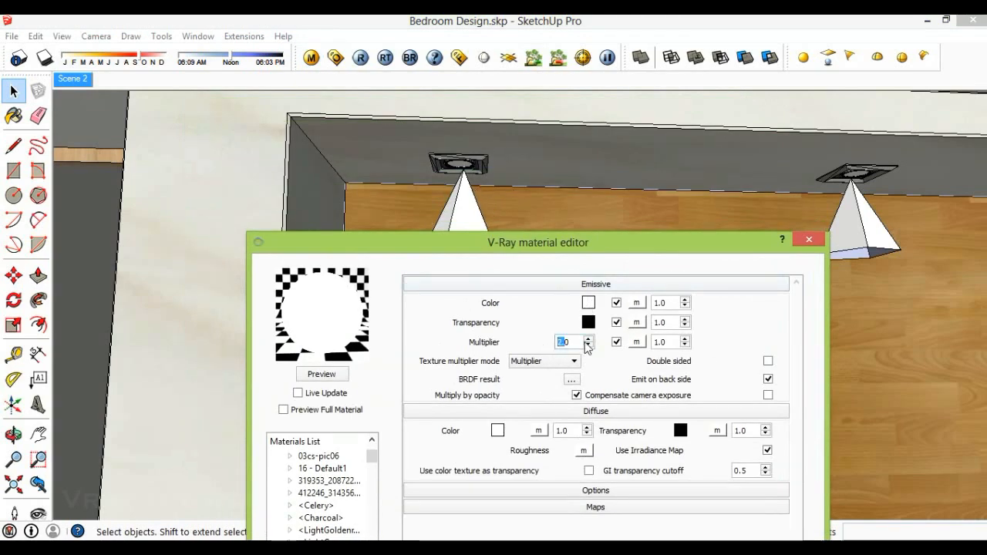
{"action": "type", "text": "5"}
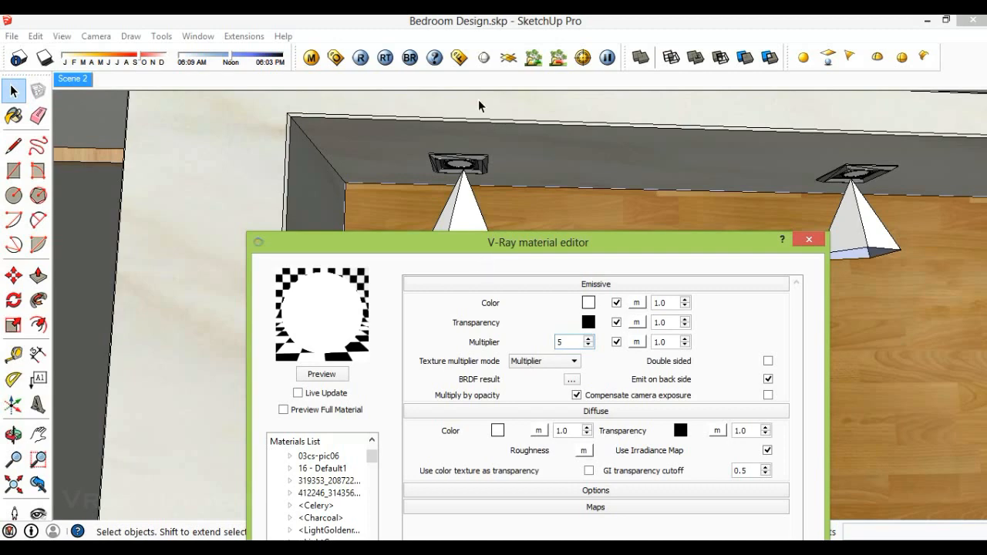
Review the last render, set the material's emissive multiplier to 10, refresh its preview and close the material editor
{"action": "left_click", "coordinate": [459, 58]}
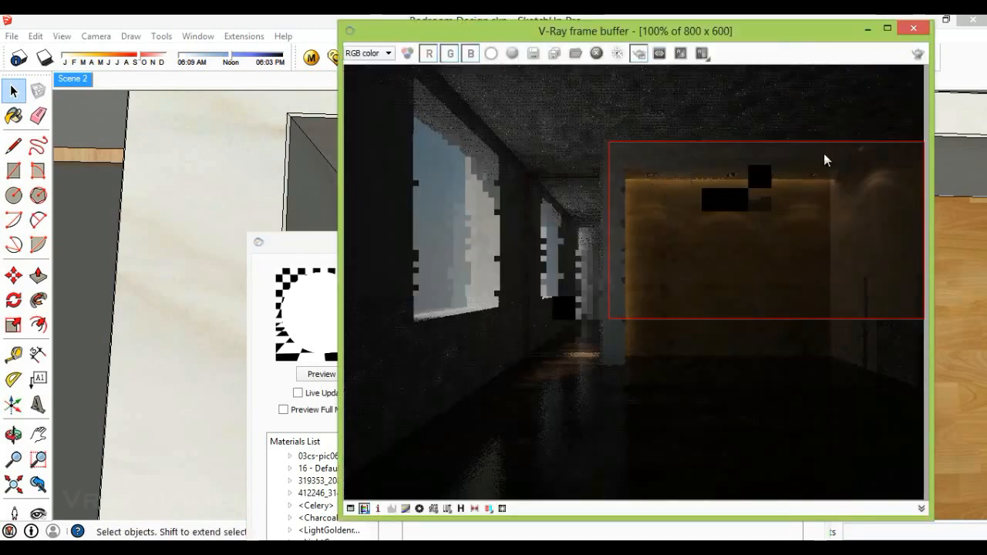
{"action": "left_click", "coordinate": [913, 29]}
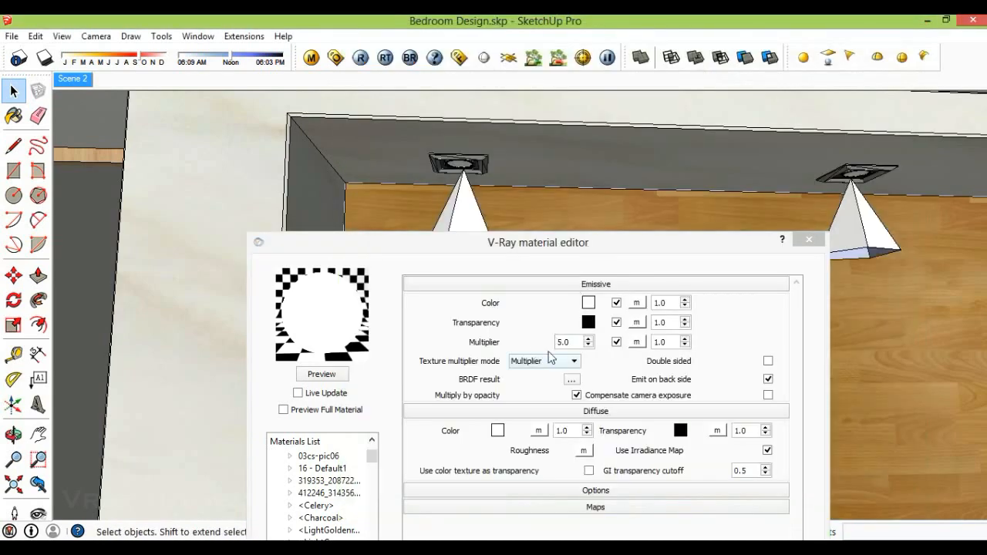
{"action": "double_click", "coordinate": [564, 342]}
{"action": "type", "text": "10"}
{"action": "left_click", "coordinate": [332, 375]}
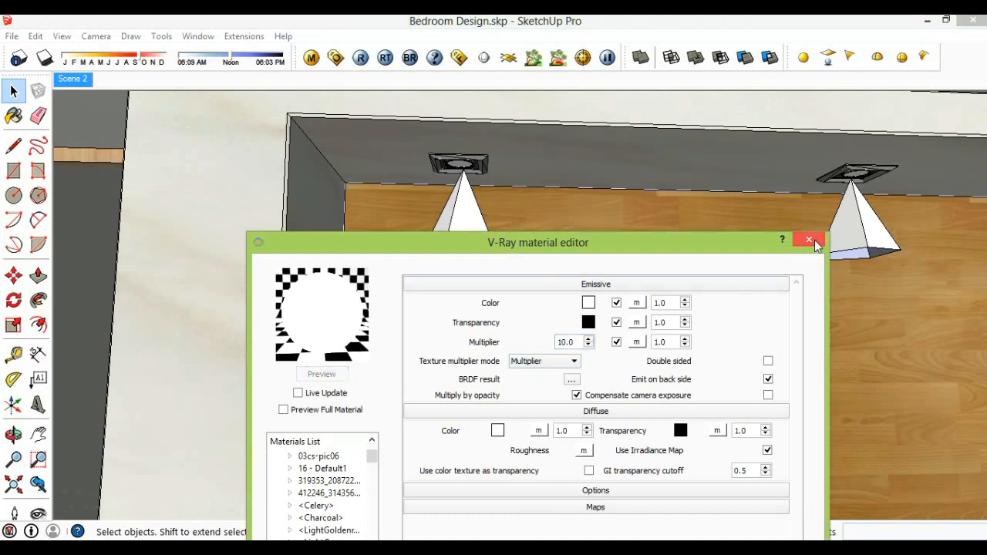
{"action": "left_click", "coordinate": [815, 240]}
Set the selected downlight's IES light power to 20000 in the V-Ray light editor and apply it
{"action": "left_click", "coordinate": [465, 245]}
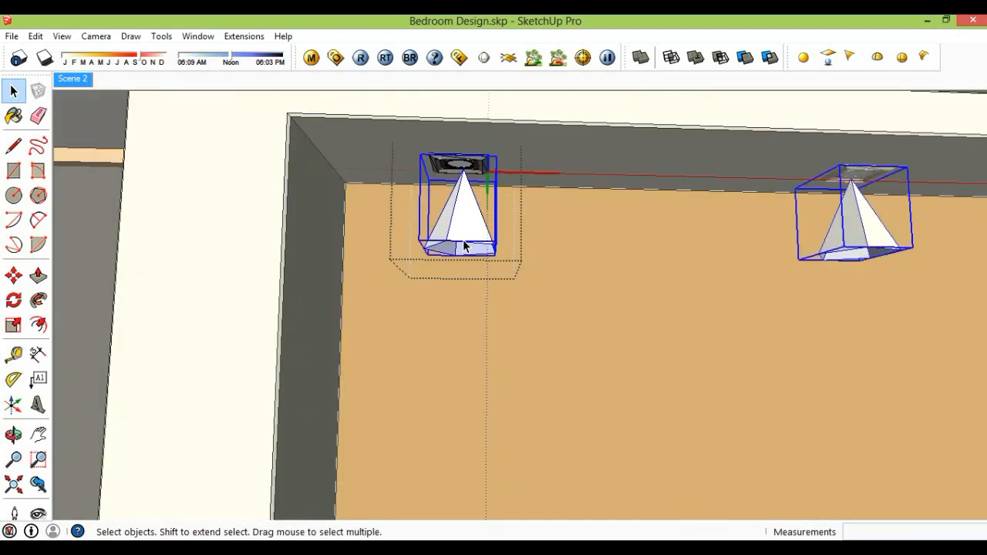
{"action": "right_click", "coordinate": [463, 241]}
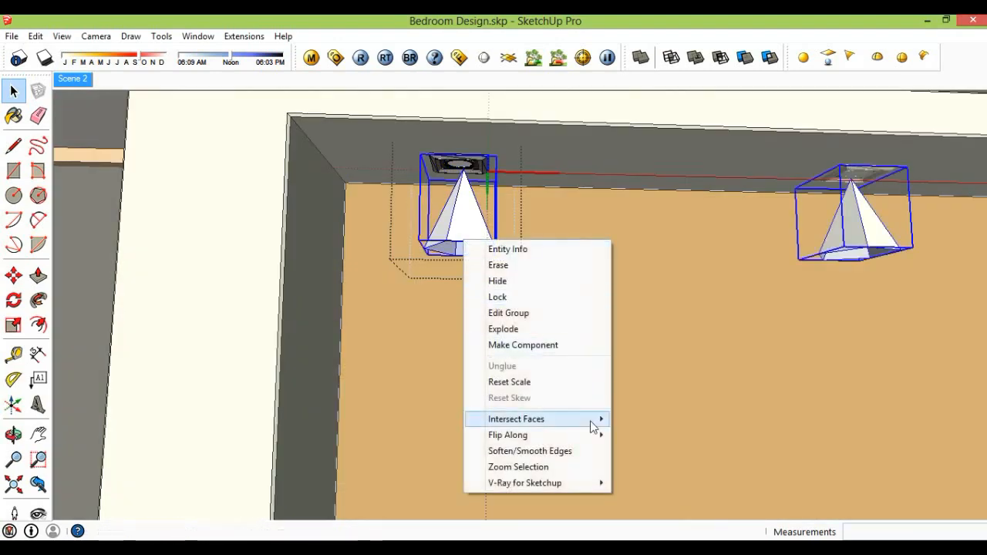
{"action": "mouse_move", "coordinate": [571, 483]}
{"action": "left_click", "coordinate": [640, 484]}
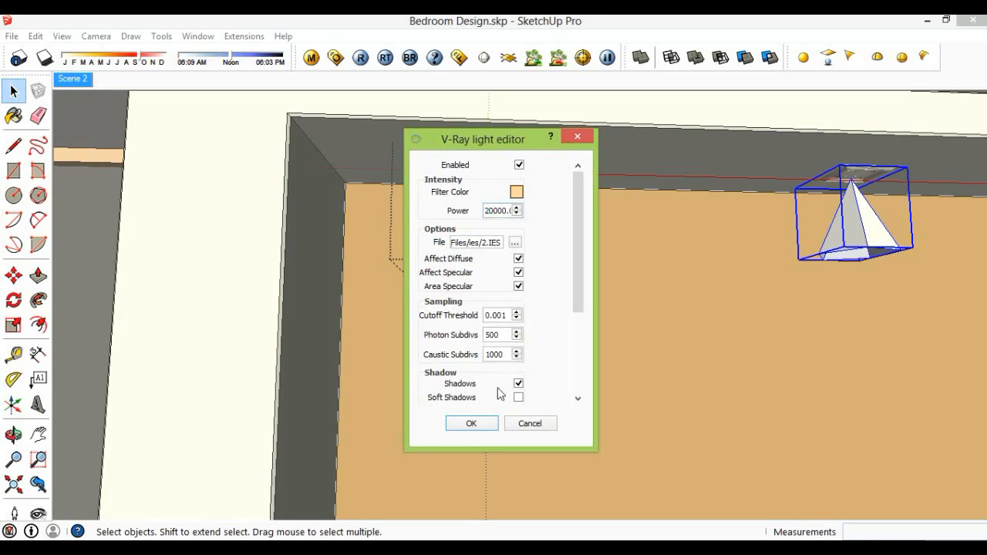
{"action": "left_click", "coordinate": [471, 423]}
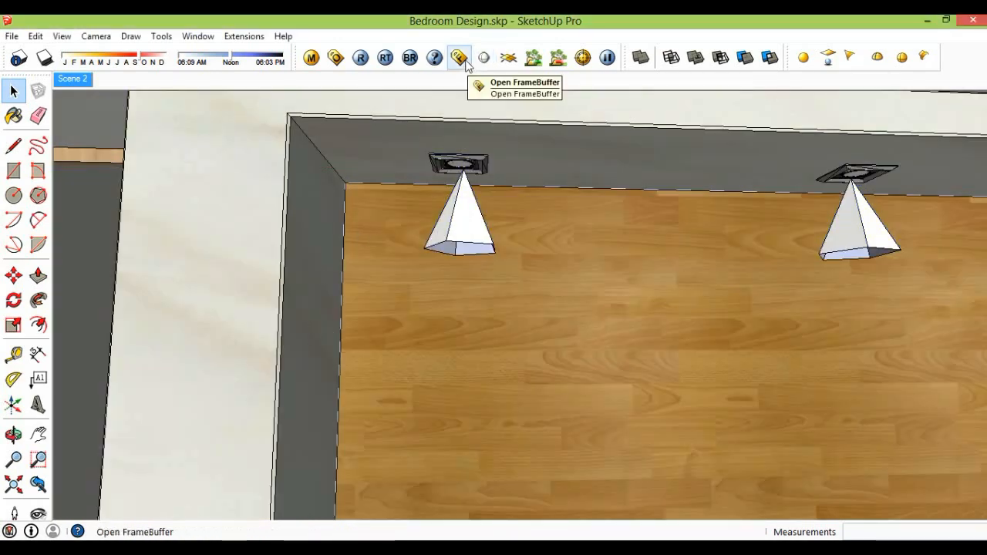
Reopen the last render, turn off region rendering and close the frame buffer
{"action": "left_click", "coordinate": [459, 58]}
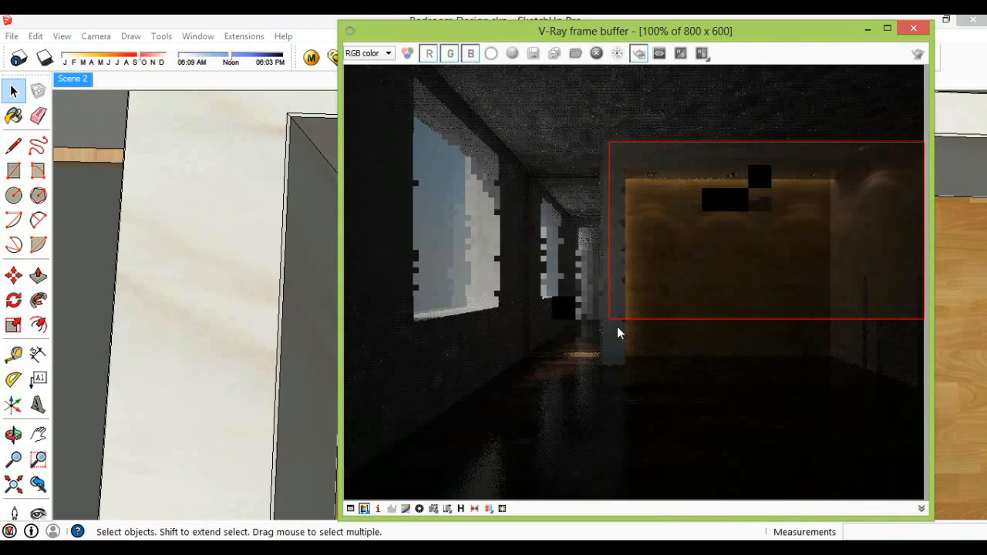
{"action": "left_click", "coordinate": [638, 53]}
{"action": "left_click", "coordinate": [918, 31]}
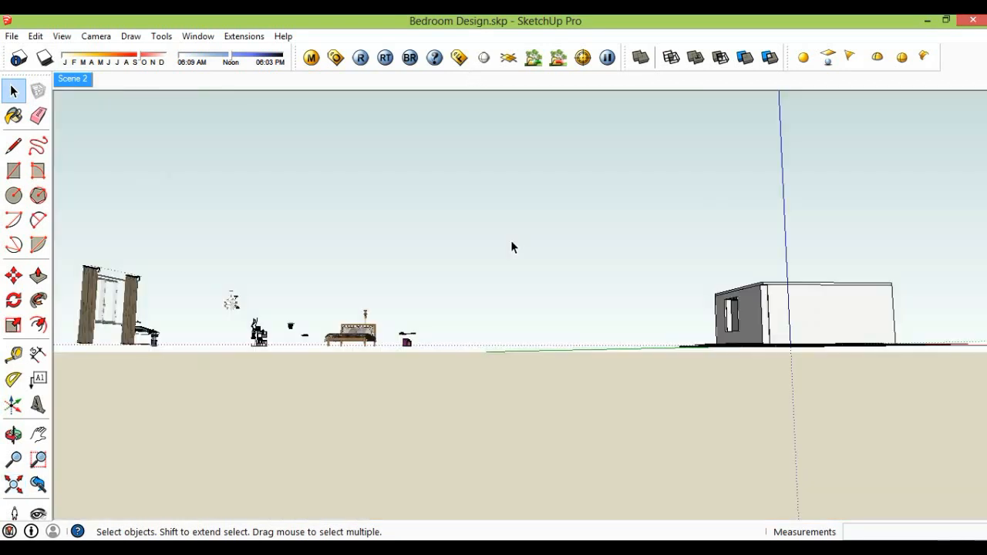
Hide the room's roof slab and the ceiling group beneath it so the interior is open from above
{"action": "middle_click_drag", "start_coordinate": [532, 324], "coordinate": [456, 383]}
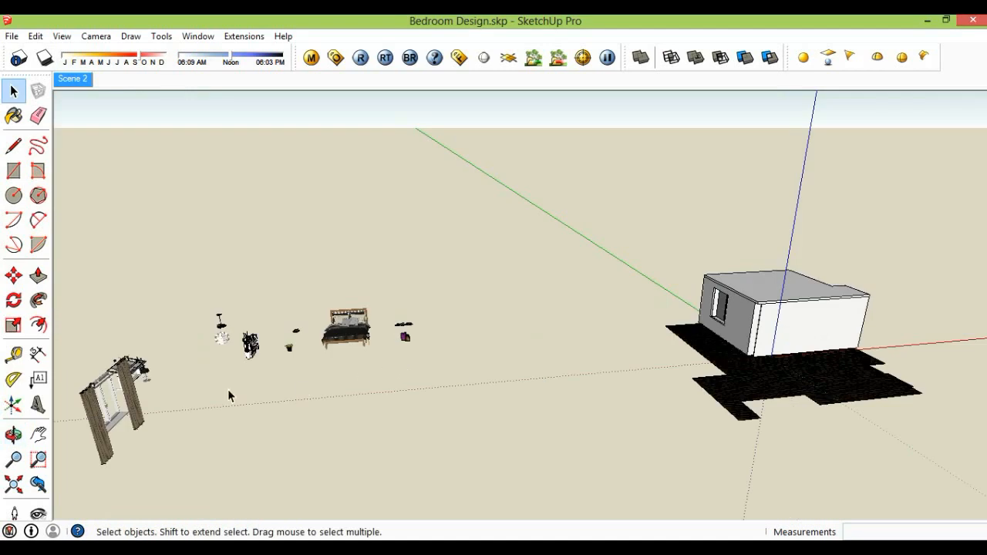
{"action": "middle_click_drag", "start_coordinate": [319, 332], "coordinate": [320, 332], "text": "shift"}
{"action": "scroll", "coordinate": [154, 413], "scroll_direction": "up", "scroll_amount": 2}
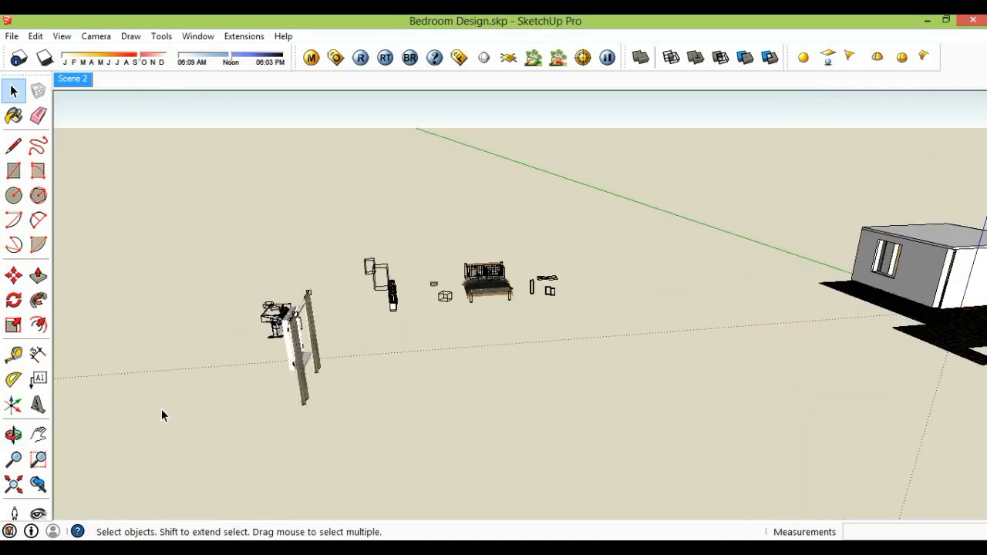
{"action": "middle_click_drag", "start_coordinate": [640, 342], "coordinate": [774, 324]}
{"action": "right_click", "coordinate": [897, 258]}
{"action": "key", "text": "Escape"}
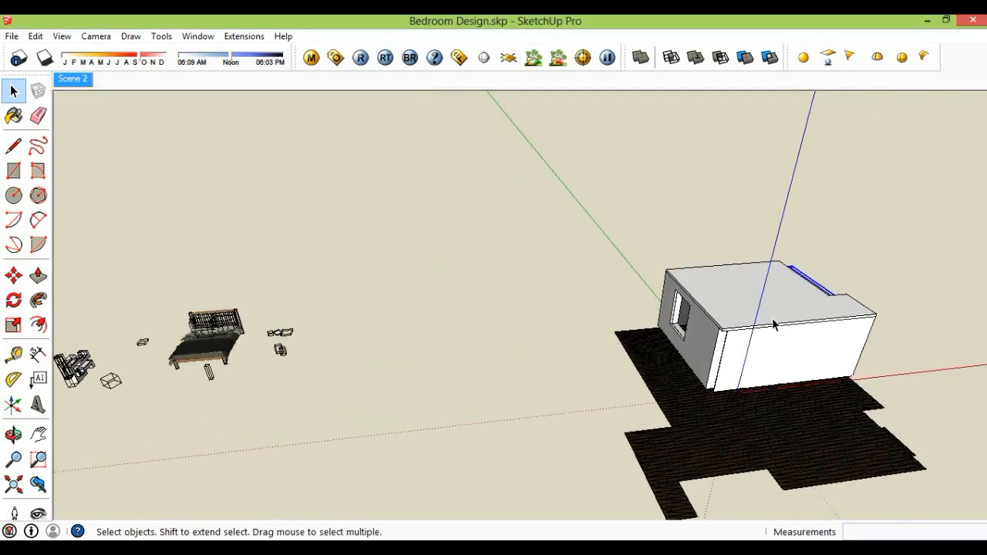
{"action": "right_click", "coordinate": [762, 303]}
{"action": "left_click", "coordinate": [797, 341]}
{"action": "right_click", "coordinate": [756, 307]}
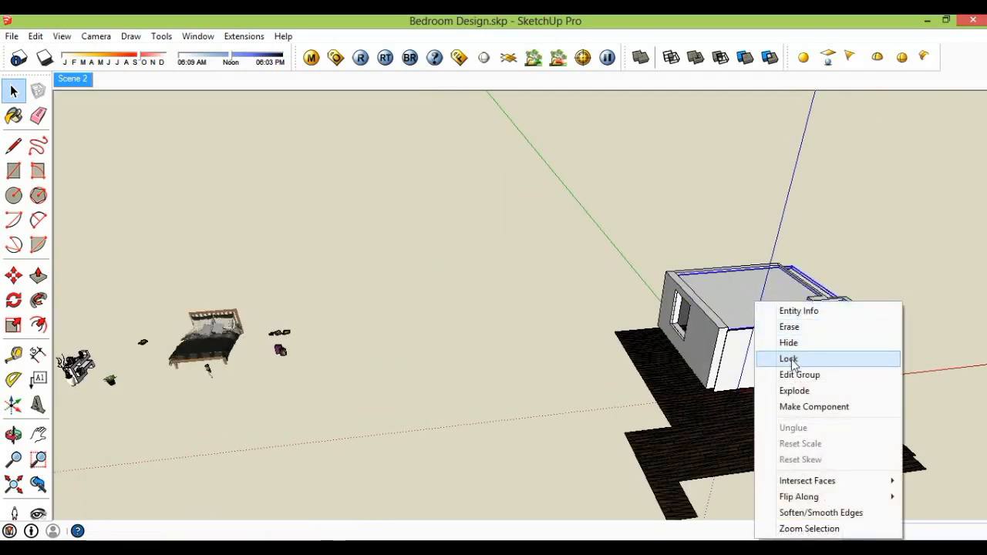
{"action": "left_click", "coordinate": [789, 343]}
Move the curtain and window assembly from the furniture area onto the room's window wall
{"action": "middle_click_drag", "start_coordinate": [432, 372], "coordinate": [376, 381]}
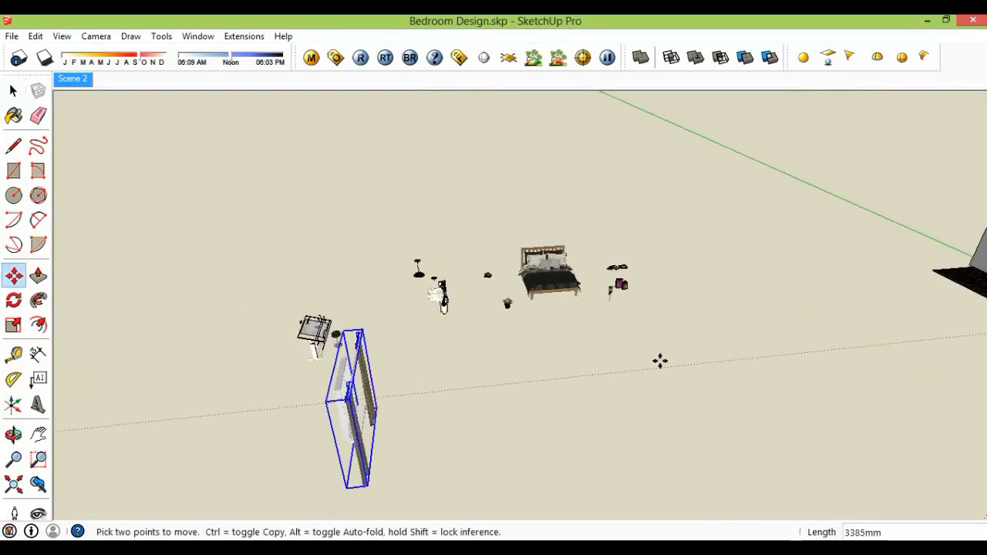
{"action": "scroll", "coordinate": [763, 339], "scroll_direction": "down", "scroll_amount": 3}
{"action": "middle_click_drag", "start_coordinate": [655, 352], "coordinate": [728, 293]}
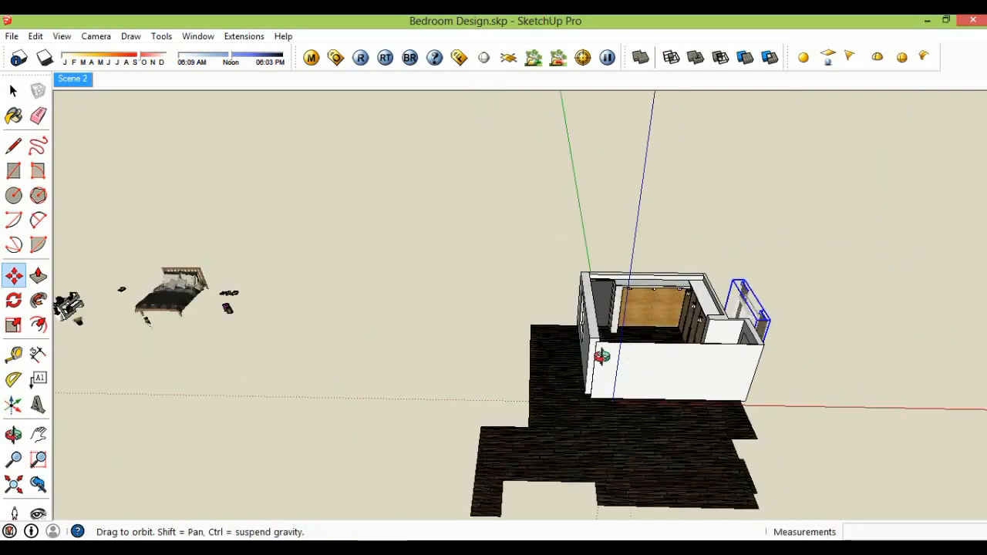
{"action": "scroll", "coordinate": [590, 336], "scroll_direction": "up", "scroll_amount": 3}
{"action": "scroll", "coordinate": [569, 363], "scroll_direction": "up", "scroll_amount": 5}
{"action": "middle_click_drag", "start_coordinate": [540, 357], "coordinate": [432, 335]}
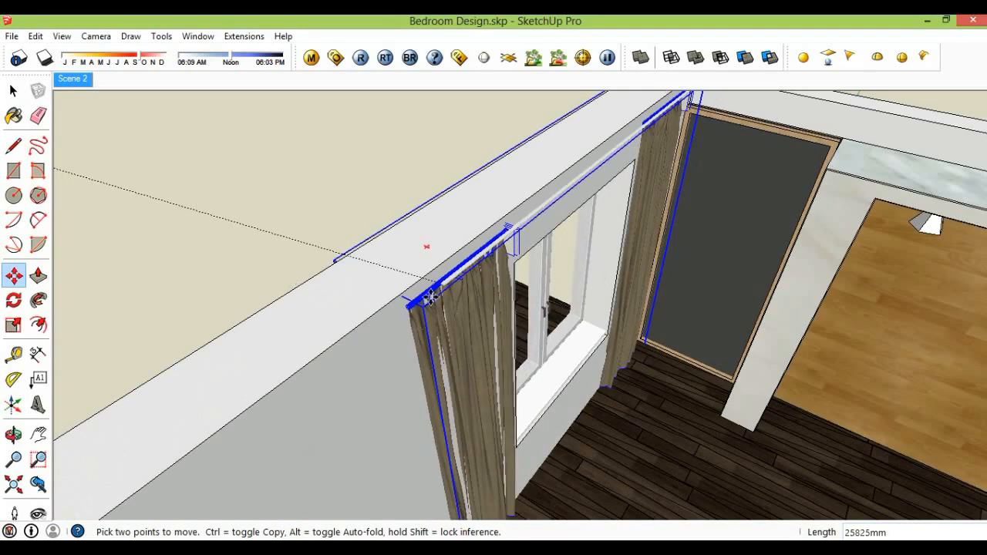
{"action": "middle_click_drag", "start_coordinate": [401, 337], "coordinate": [529, 348]}
Move the window assembly from outside so a lower corner of its frame meets the wall opening's lower corner
{"action": "scroll", "coordinate": [416, 370], "scroll_direction": "up", "scroll_amount": 4}
{"action": "scroll", "coordinate": [569, 346], "scroll_direction": "up", "scroll_amount": 5}
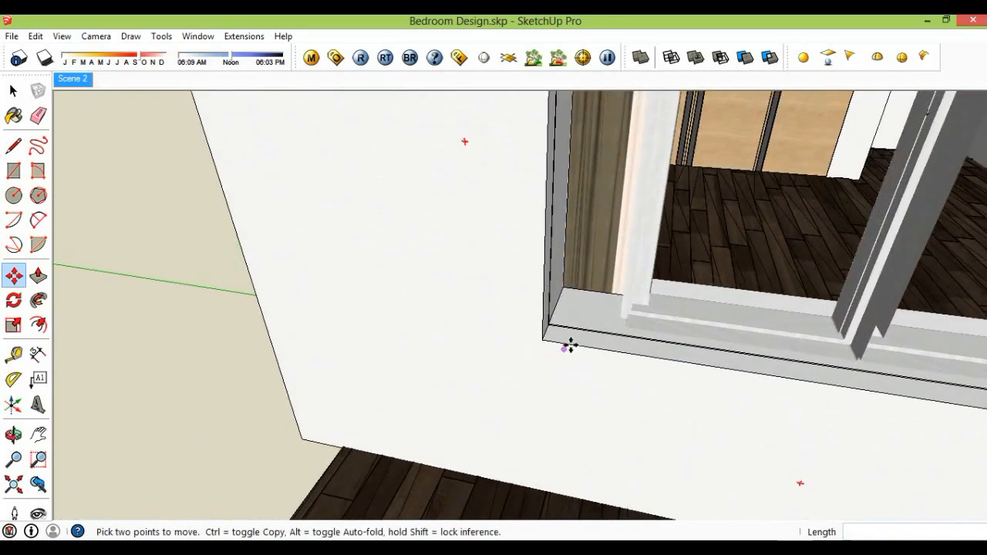
{"action": "scroll", "coordinate": [617, 317], "scroll_direction": "up", "scroll_amount": 2}
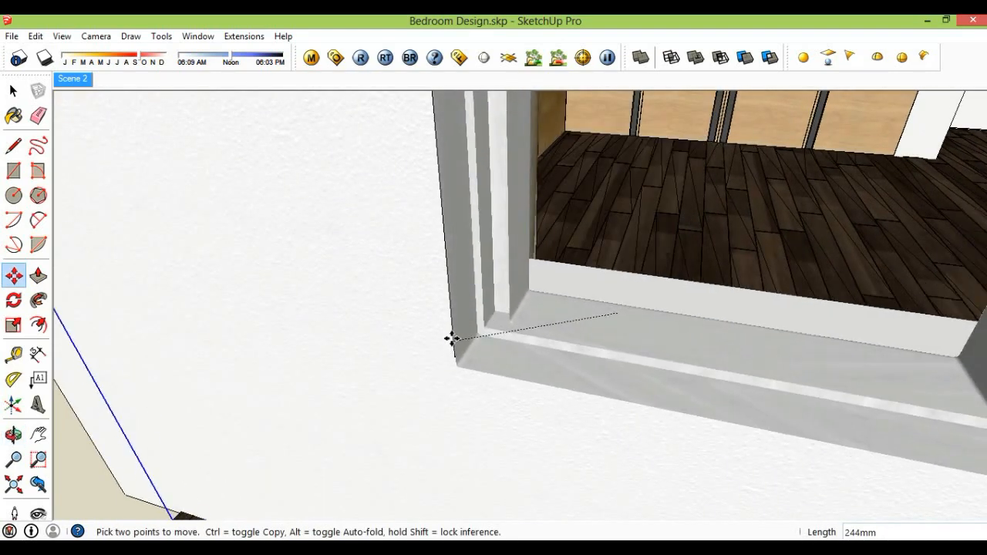
{"action": "middle_click_drag", "start_coordinate": [558, 403], "coordinate": [513, 287]}
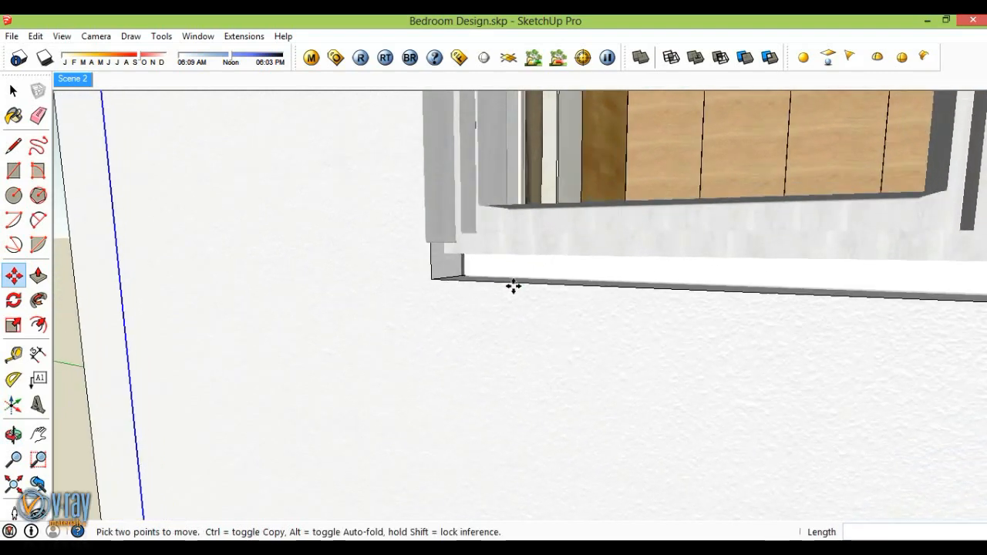
{"action": "scroll", "coordinate": [440, 236], "scroll_direction": "up", "scroll_amount": 3}
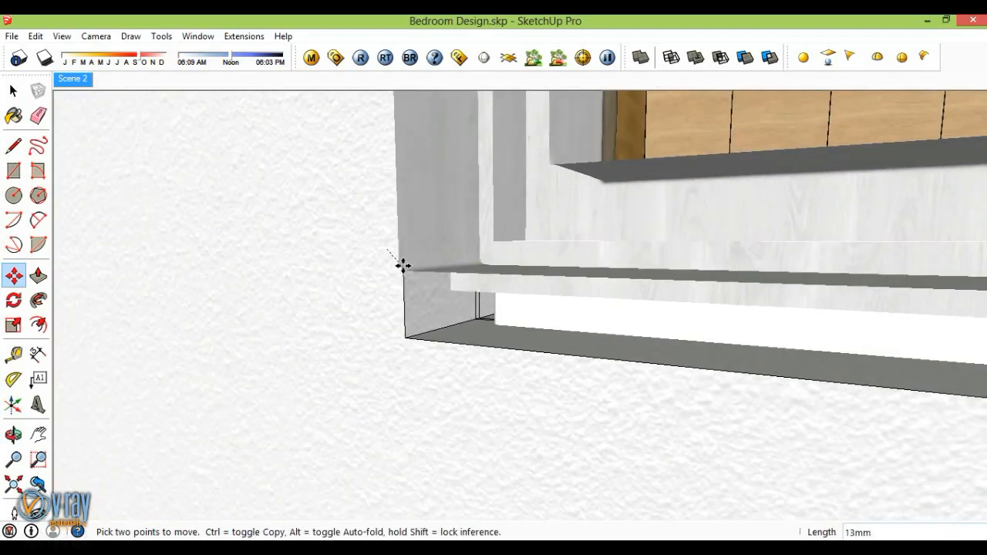
{"action": "key", "text": "space"}
{"action": "middle_click_drag", "start_coordinate": [461, 289], "coordinate": [426, 264]}
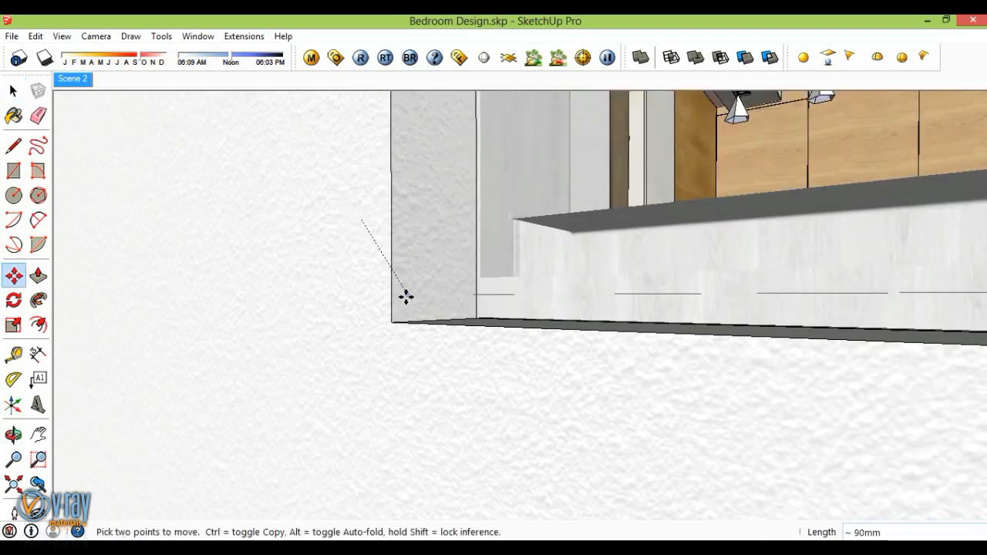
{"action": "middle_click_drag", "start_coordinate": [511, 289], "coordinate": [681, 417]}
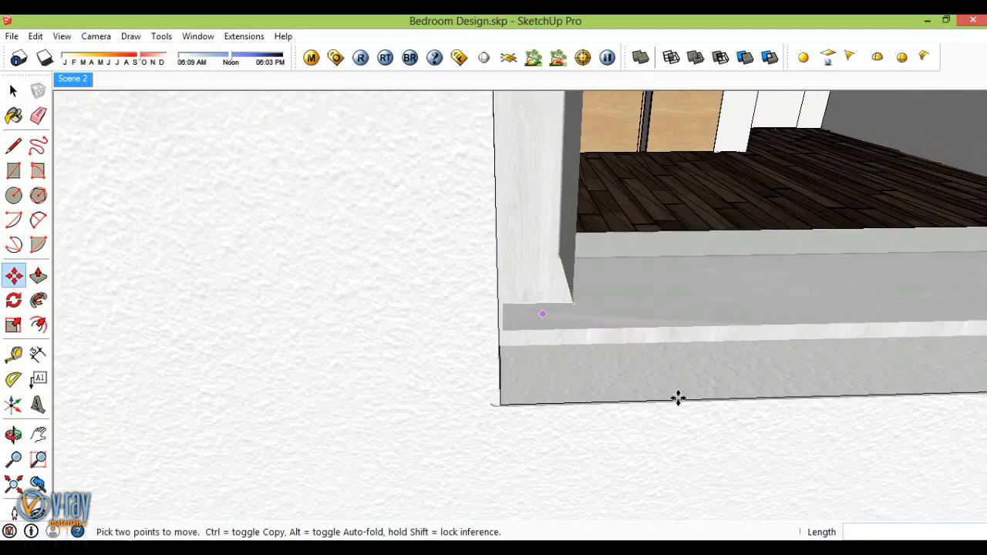
Adjust the window frame's sideways position against the opposite lower corner of the wall opening
{"action": "key", "text": "space"}
{"action": "scroll", "coordinate": [668, 336], "scroll_direction": "down", "scroll_amount": 3}
{"action": "scroll", "coordinate": [683, 328], "scroll_direction": "down", "scroll_amount": 2}
{"action": "middle_click_drag", "start_coordinate": [684, 326], "coordinate": [386, 339], "text": "shift"}
{"action": "scroll", "coordinate": [386, 340], "scroll_direction": "down", "scroll_amount": 2}
{"action": "middle_click_drag", "start_coordinate": [733, 328], "coordinate": [694, 386]}
{"action": "scroll", "coordinate": [653, 404], "scroll_direction": "up", "scroll_amount": 4}
{"action": "key", "text": "m"}
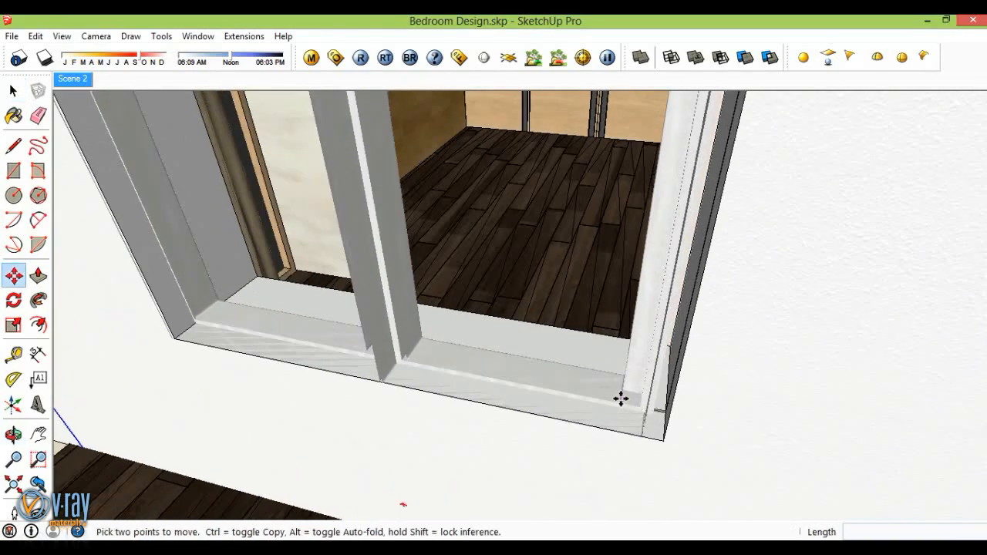
{"action": "left_click", "coordinate": [622, 399]}
{"action": "middle_click_drag", "start_coordinate": [635, 401], "coordinate": [496, 396]}
{"action": "scroll", "coordinate": [496, 397], "scroll_direction": "down", "scroll_amount": 4}
{"action": "key", "text": "space"}
Raise the window frame about 58 mm so it fits against the top edge of the wall opening
{"action": "middle_click_drag", "start_coordinate": [581, 337], "coordinate": [473, 331]}
{"action": "scroll", "coordinate": [452, 199], "scroll_direction": "up", "scroll_amount": 6}
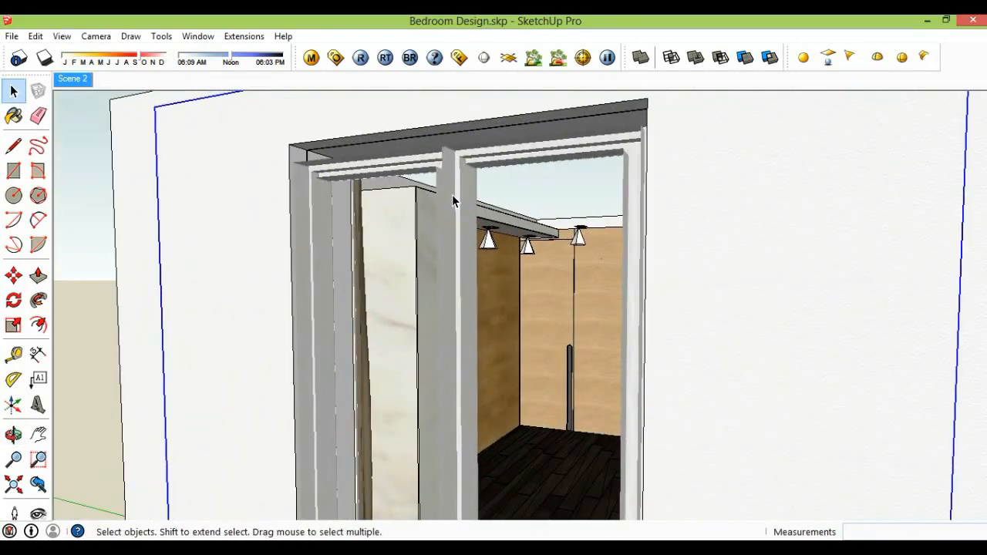
{"action": "scroll", "coordinate": [462, 233], "scroll_direction": "up", "scroll_amount": 1}
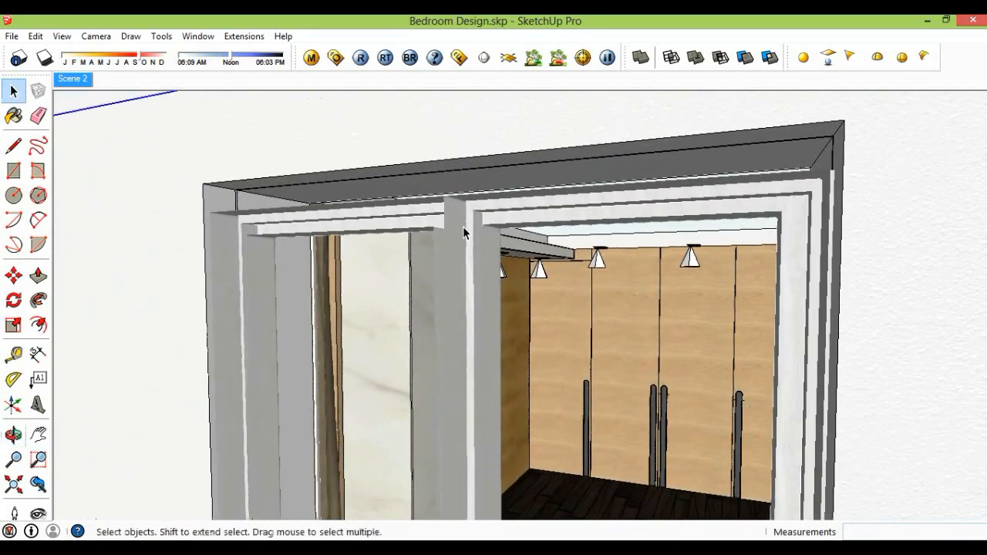
{"action": "left_click", "coordinate": [462, 229]}
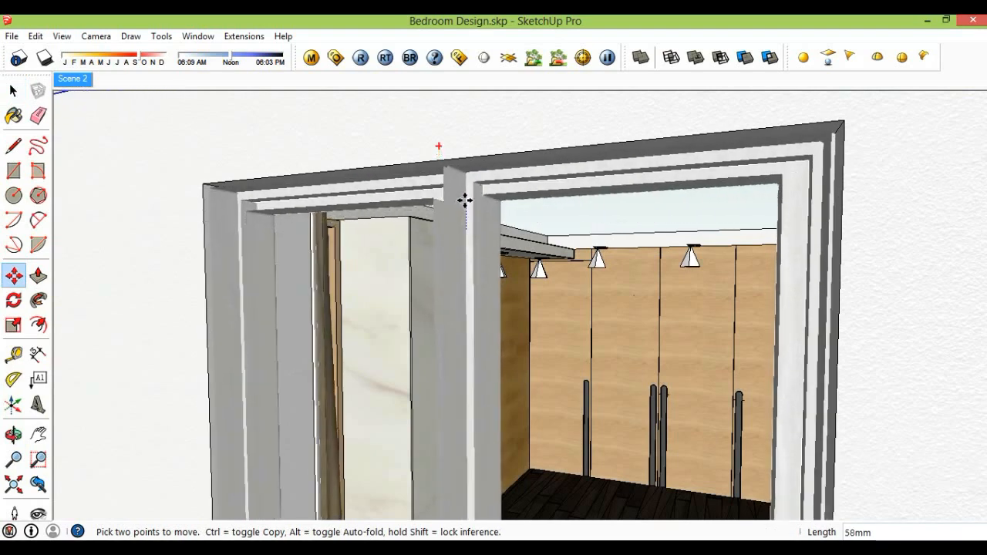
{"action": "middle_click_drag", "start_coordinate": [484, 248], "coordinate": [434, 379]}
Move the potted succulent from the furniture area onto the room's windowsill
{"action": "middle_click_drag", "start_coordinate": [289, 298], "coordinate": [463, 255]}
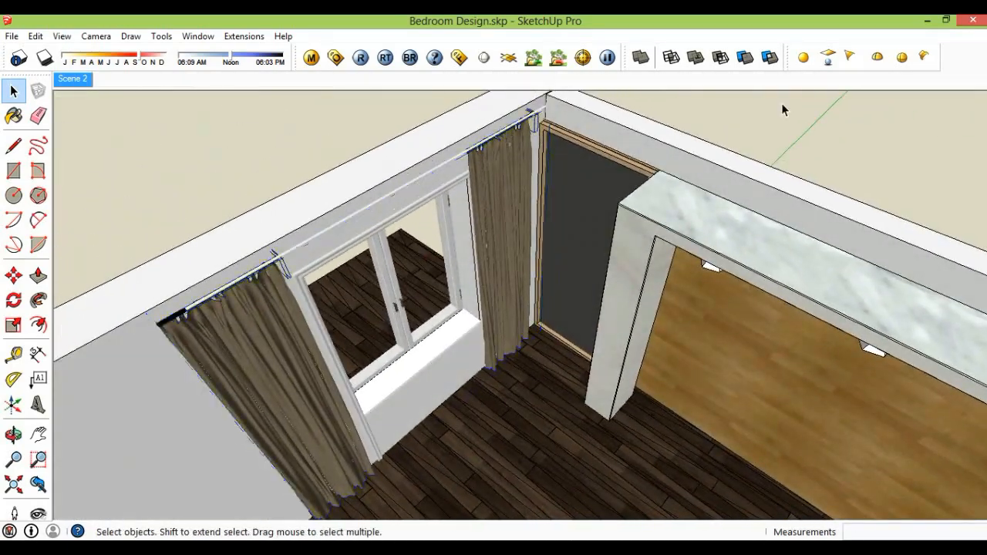
{"action": "scroll", "coordinate": [546, 252], "scroll_direction": "down", "scroll_amount": 3}
{"action": "middle_click_drag", "start_coordinate": [593, 194], "coordinate": [586, 266]}
{"action": "scroll", "coordinate": [304, 315], "scroll_direction": "down", "scroll_amount": 3}
{"action": "middle_click_drag", "start_coordinate": [115, 316], "coordinate": [279, 351], "text": "shift"}
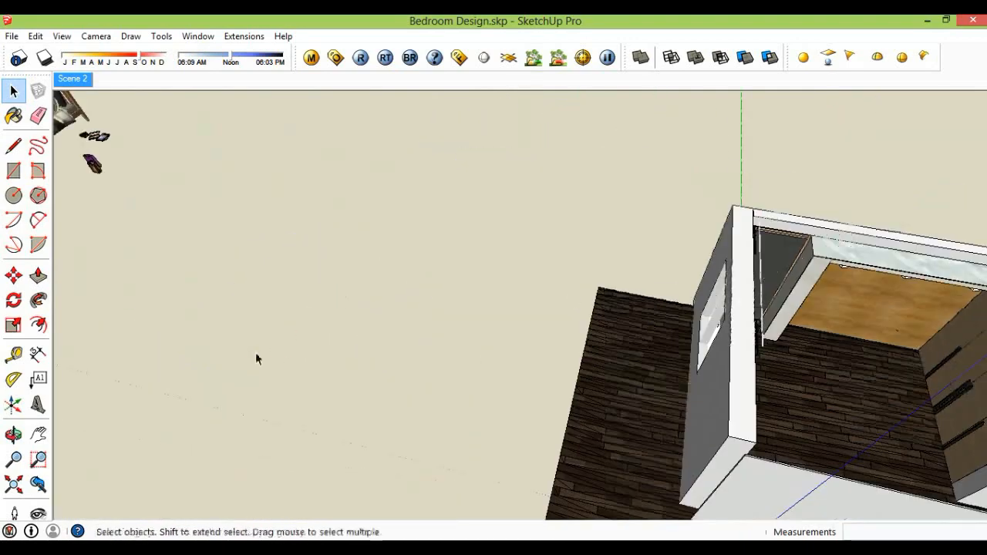
{"action": "scroll", "coordinate": [536, 339], "scroll_direction": "down", "scroll_amount": 1}
{"action": "middle_click_drag", "start_coordinate": [535, 339], "coordinate": [871, 369], "text": "shift"}
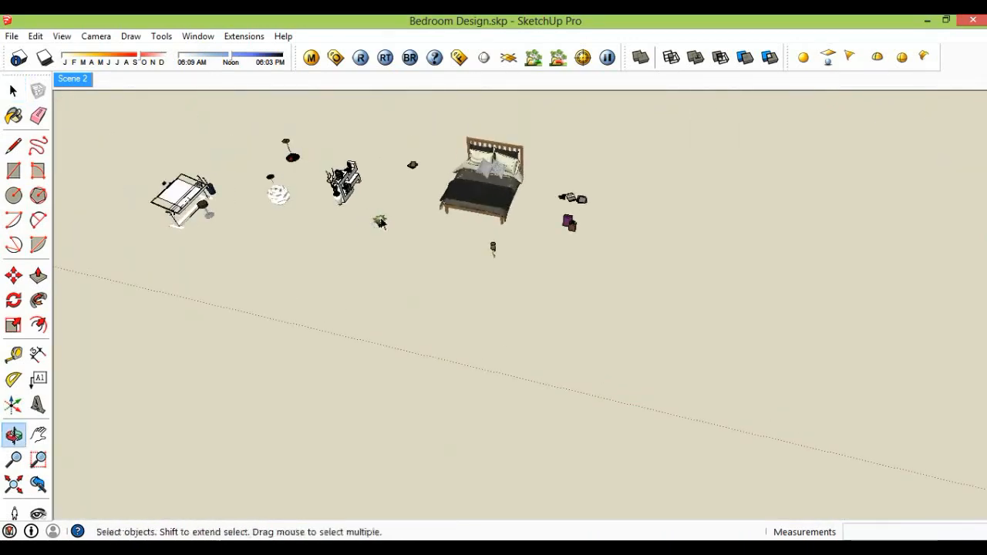
{"action": "scroll", "coordinate": [380, 222], "scroll_direction": "up", "scroll_amount": 2}
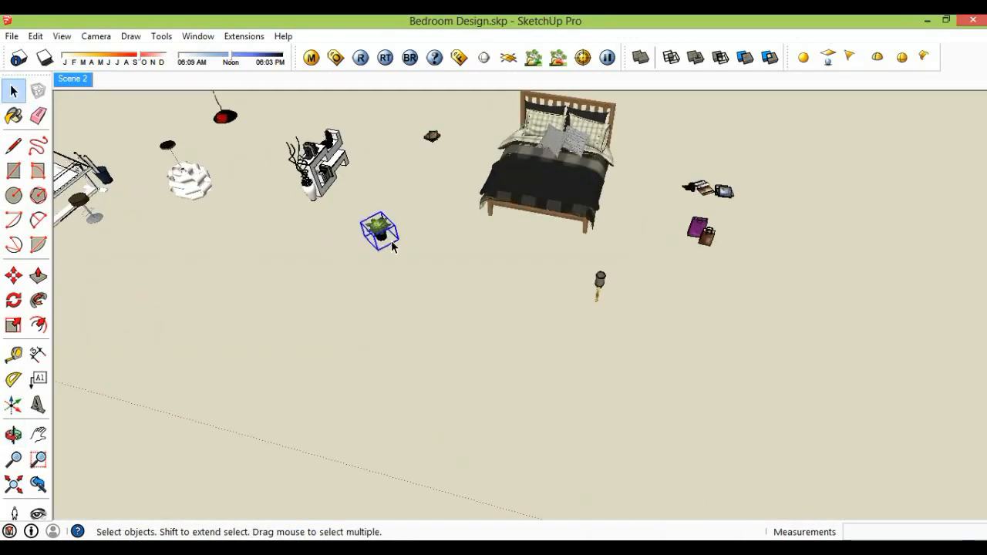
{"action": "middle_click_drag", "start_coordinate": [838, 316], "coordinate": [555, 300], "text": "shift"}
{"action": "scroll", "coordinate": [679, 302], "scroll_direction": "down", "scroll_amount": 1}
{"action": "middle_click_drag", "start_coordinate": [793, 302], "coordinate": [670, 289], "text": "shift"}
{"action": "scroll", "coordinate": [741, 301], "scroll_direction": "down", "scroll_amount": 1}
{"action": "middle_click_drag", "start_coordinate": [887, 318], "coordinate": [435, 273], "text": "shift"}
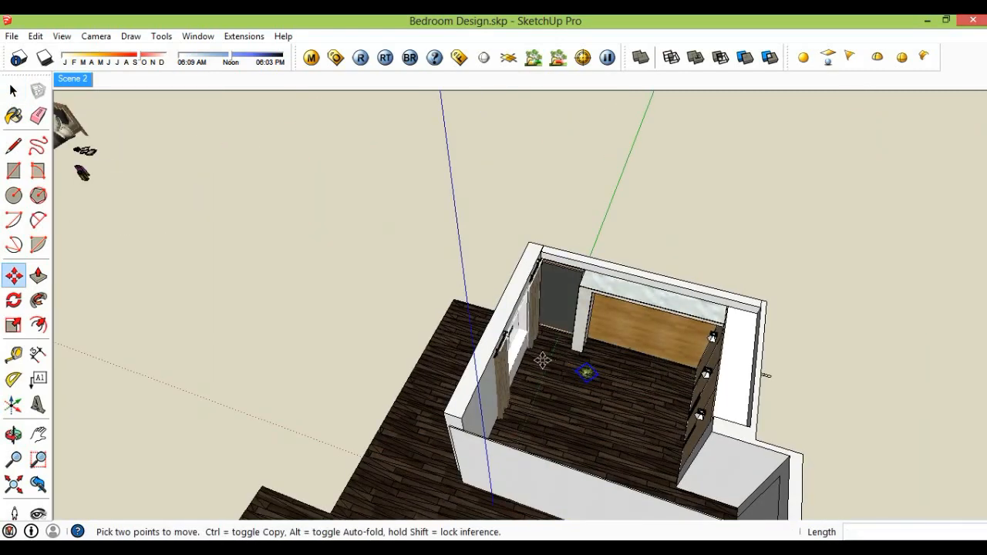
{"action": "scroll", "coordinate": [532, 372], "scroll_direction": "up", "scroll_amount": 5}
{"action": "scroll", "coordinate": [469, 335], "scroll_direction": "up", "scroll_amount": 4}
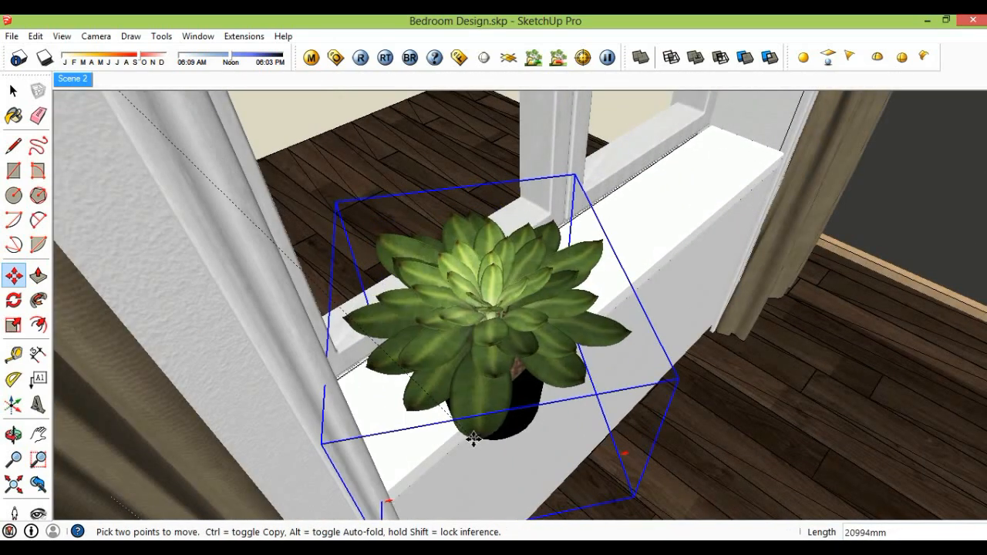
{"action": "left_click", "coordinate": [478, 391]}
Adjust the potted plant by about 10 mm so the pot's base sits on the windowsill surface
{"action": "scroll", "coordinate": [477, 391], "scroll_direction": "up", "scroll_amount": 1}
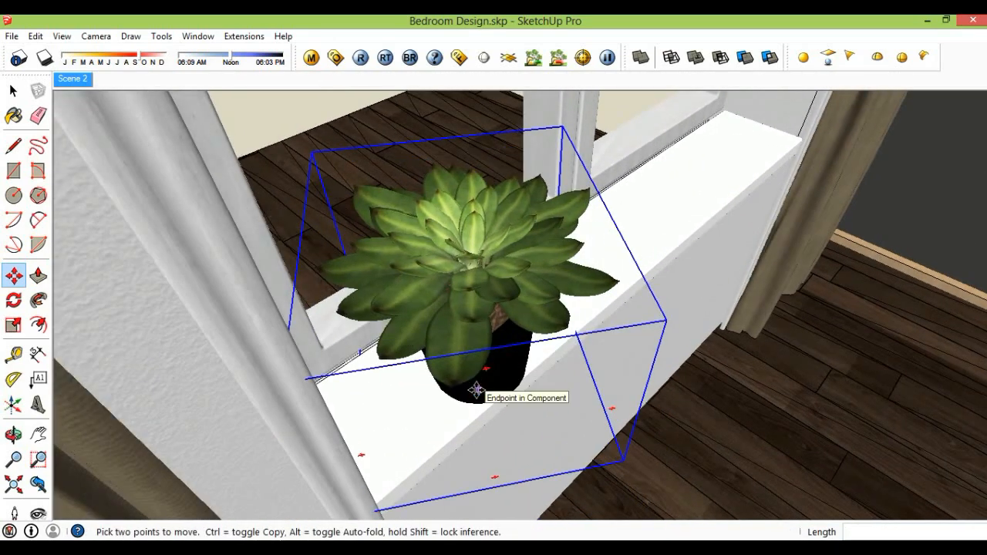
{"action": "middle_click_drag", "start_coordinate": [505, 340], "coordinate": [453, 297]}
{"action": "middle_click_drag", "start_coordinate": [510, 385], "coordinate": [278, 457]}
{"action": "scroll", "coordinate": [419, 321], "scroll_direction": "down", "scroll_amount": 4}
{"action": "middle_click_drag", "start_coordinate": [421, 321], "coordinate": [414, 267]}
{"action": "scroll", "coordinate": [410, 326], "scroll_direction": "up", "scroll_amount": 3}
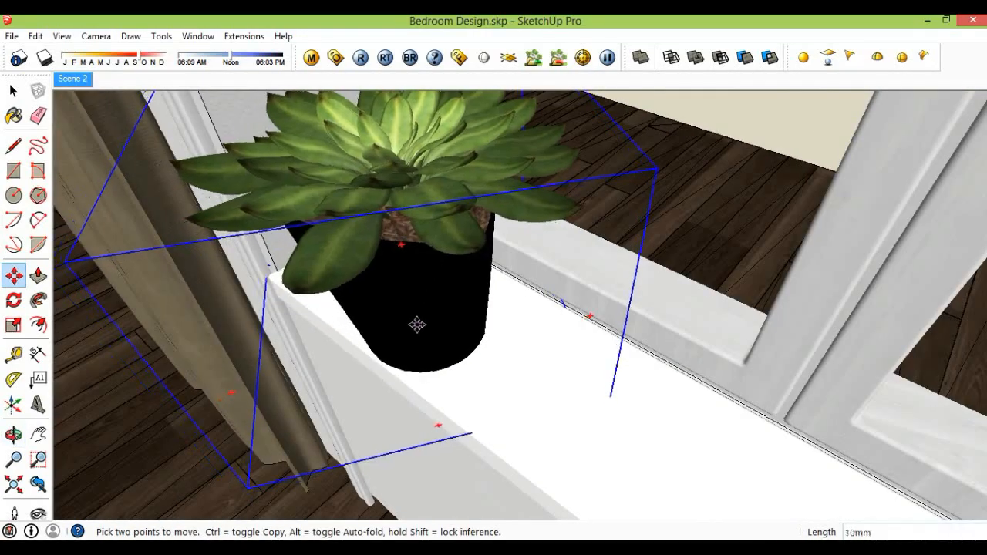
{"action": "left_click", "coordinate": [419, 326]}
{"action": "middle_click_drag", "start_coordinate": [419, 326], "coordinate": [405, 390]}
{"action": "key", "text": "space"}
Move the bed from the furniture area into the bedroom, with its headboard facing the wood-panelled wall
{"action": "scroll", "coordinate": [628, 365], "scroll_direction": "down", "scroll_amount": 5}
{"action": "middle_click_drag", "start_coordinate": [528, 289], "coordinate": [740, 315]}
{"action": "scroll", "coordinate": [589, 326], "scroll_direction": "down", "scroll_amount": 4}
{"action": "middle_click_drag", "start_coordinate": [589, 327], "coordinate": [422, 359]}
{"action": "scroll", "coordinate": [631, 339], "scroll_direction": "down", "scroll_amount": 4}
{"action": "scroll", "coordinate": [428, 278], "scroll_direction": "down", "scroll_amount": 3}
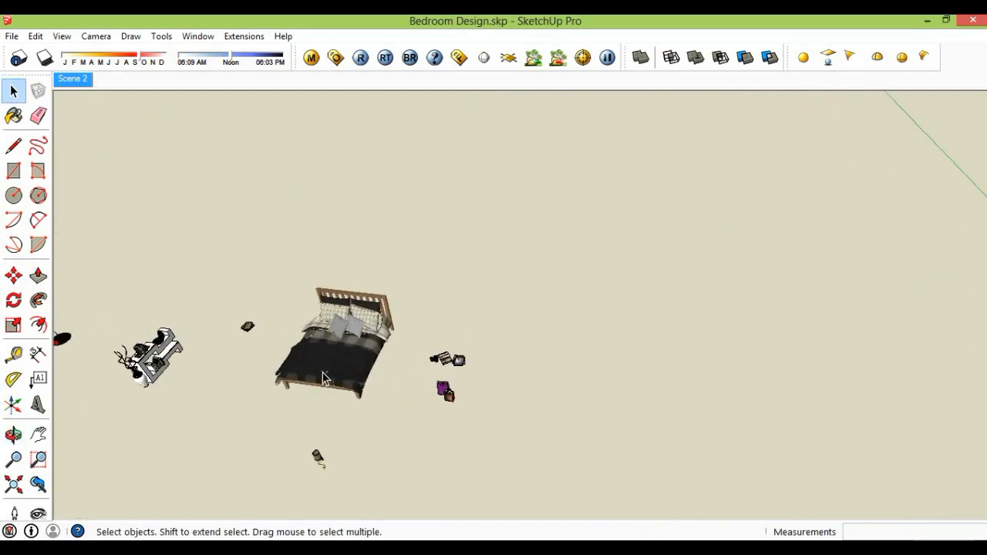
{"action": "middle_click_drag", "start_coordinate": [265, 399], "coordinate": [328, 398]}
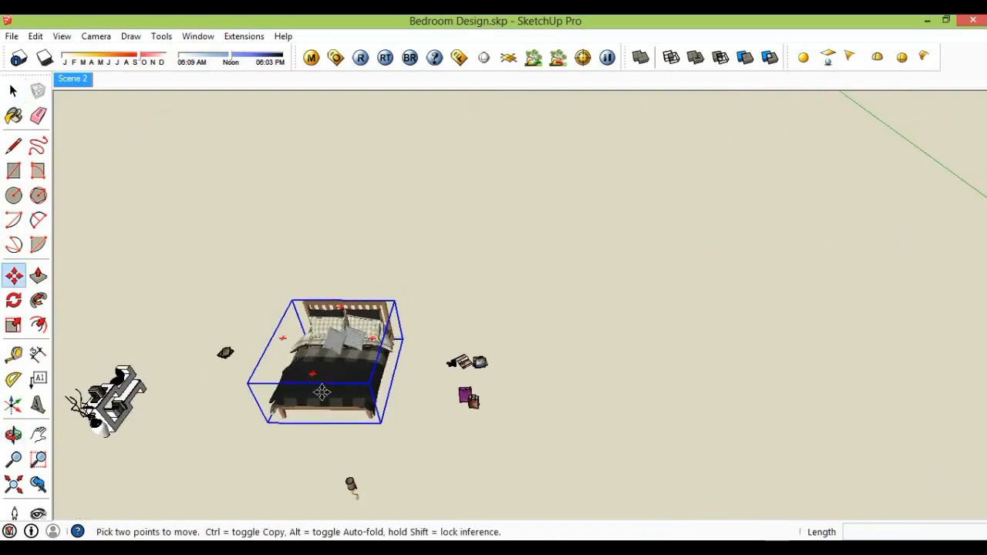
{"action": "left_click", "coordinate": [322, 392]}
{"action": "scroll", "coordinate": [681, 425], "scroll_direction": "down", "scroll_amount": 5}
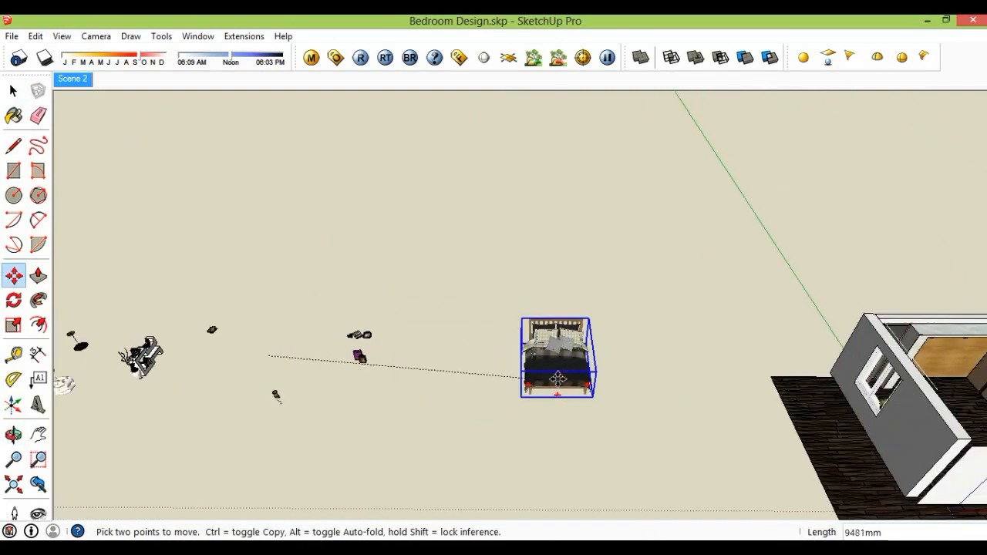
{"action": "scroll", "coordinate": [610, 392], "scroll_direction": "down", "scroll_amount": 2}
{"action": "middle_click_drag", "start_coordinate": [748, 417], "coordinate": [637, 365]}
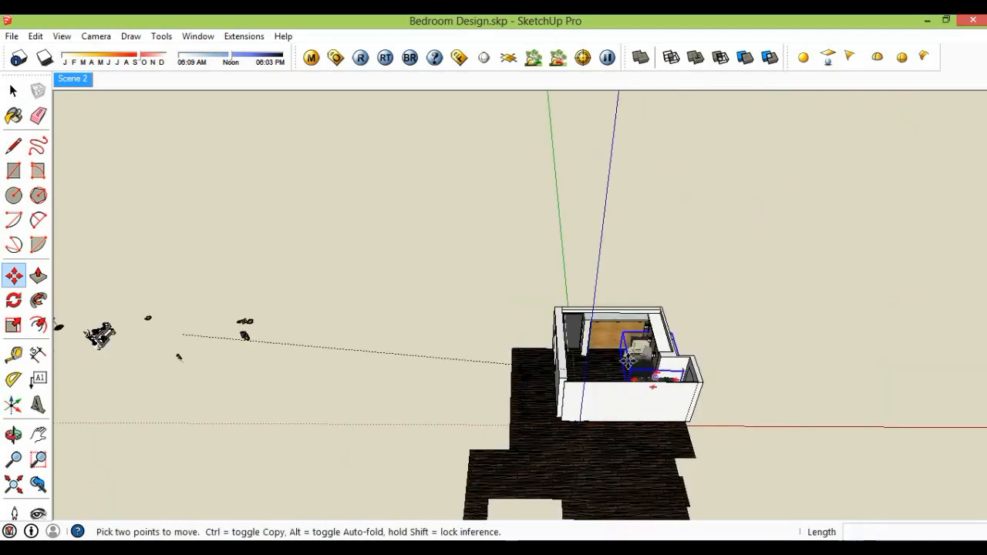
{"action": "scroll", "coordinate": [623, 360], "scroll_direction": "up", "scroll_amount": 3}
{"action": "scroll", "coordinate": [618, 357], "scroll_direction": "up", "scroll_amount": 4}
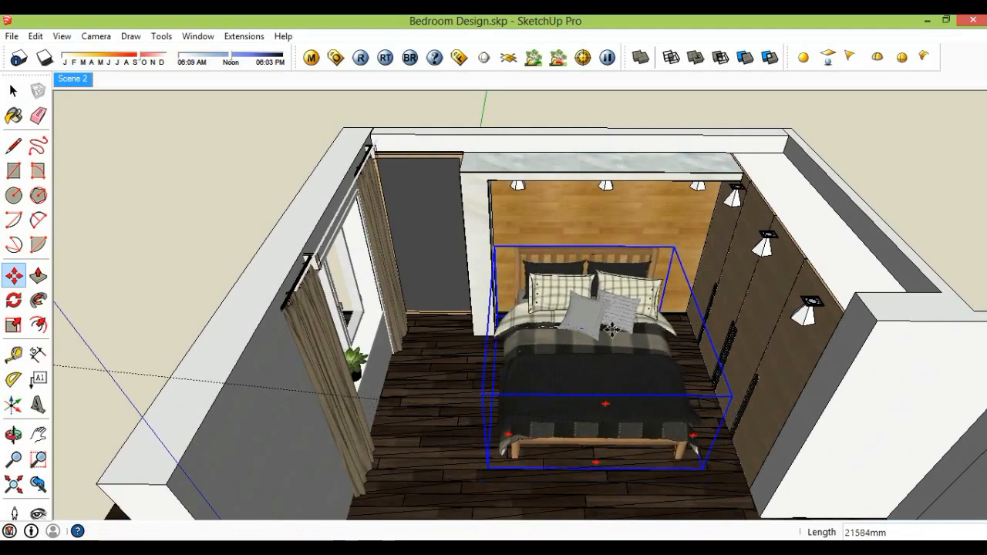
Fine-tune the bed's position between the marble column and the wardrobe, with its headboard near the wood-panelled wall
{"action": "scroll", "coordinate": [616, 297], "scroll_direction": "up", "scroll_amount": 3}
{"action": "middle_click_drag", "start_coordinate": [608, 267], "coordinate": [641, 396]}
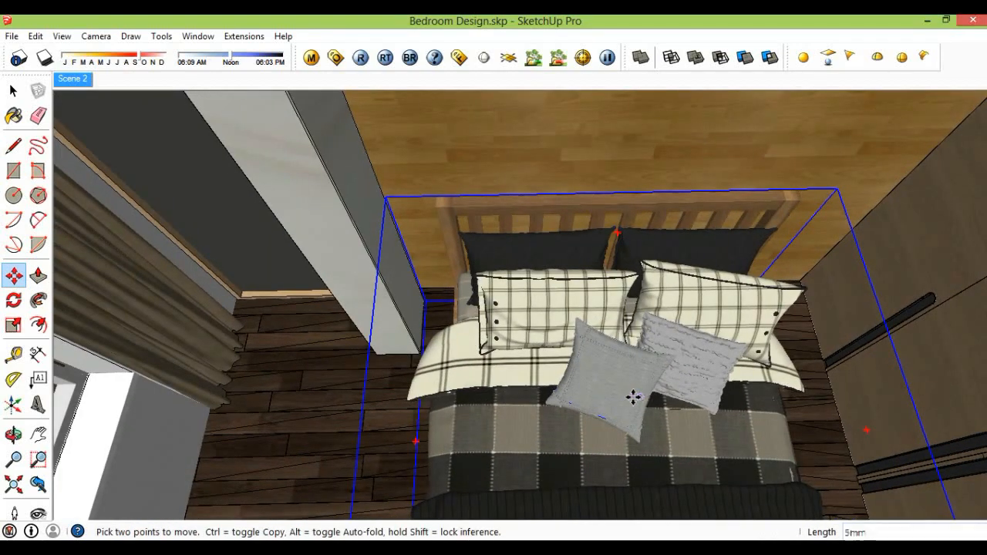
{"action": "left_click", "coordinate": [641, 397]}
{"action": "middle_click_drag", "start_coordinate": [629, 376], "coordinate": [577, 374]}
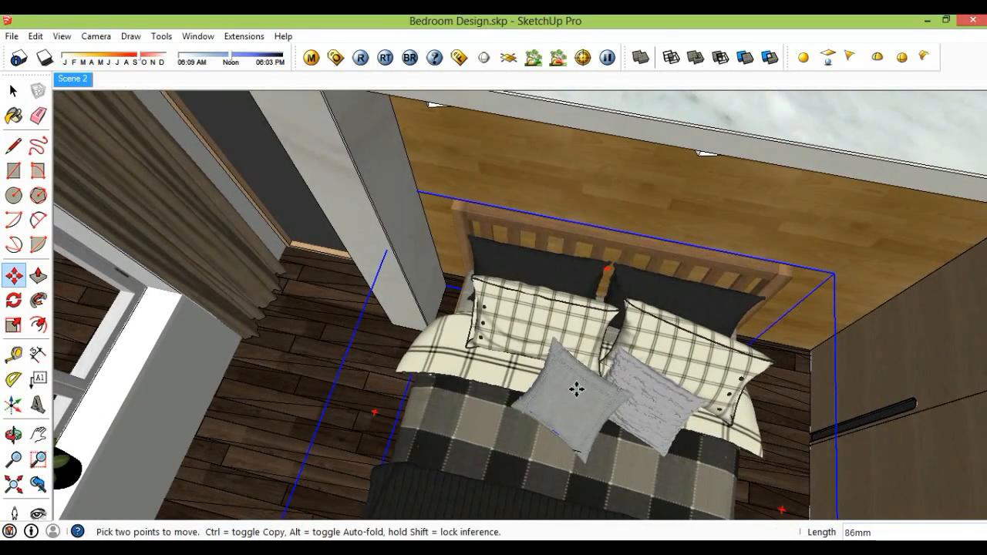
{"action": "key", "text": "space"}
Move the two shopping bags from the furniture area onto the floor at the foot of the bed
{"action": "scroll", "coordinate": [554, 365], "scroll_direction": "down", "scroll_amount": 4}
{"action": "middle_click_drag", "start_coordinate": [555, 364], "coordinate": [686, 235]}
{"action": "scroll", "coordinate": [604, 346], "scroll_direction": "down", "scroll_amount": 4}
{"action": "scroll", "coordinate": [685, 235], "scroll_direction": "down", "scroll_amount": 2}
{"action": "middle_click_drag", "start_coordinate": [609, 299], "coordinate": [864, 290], "text": "shift"}
{"action": "middle_click_drag", "start_coordinate": [470, 301], "coordinate": [558, 301], "text": "shift"}
{"action": "scroll", "coordinate": [514, 303], "scroll_direction": "up", "scroll_amount": 3}
{"action": "scroll", "coordinate": [502, 305], "scroll_direction": "up", "scroll_amount": 2}
{"action": "middle_click_drag", "start_coordinate": [492, 316], "coordinate": [465, 353], "text": "shift"}
{"action": "scroll", "coordinate": [464, 353], "scroll_direction": "up", "scroll_amount": 2}
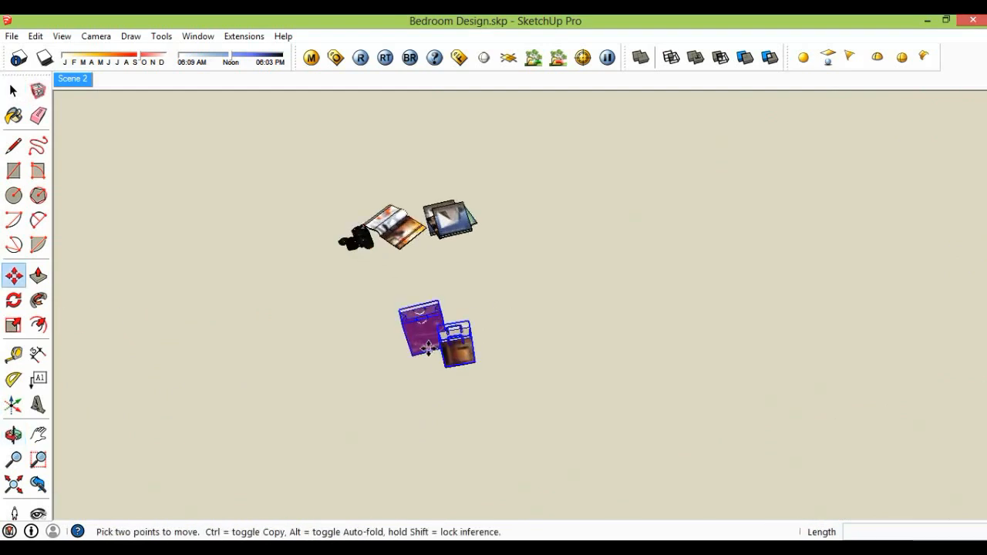
{"action": "middle_click_drag", "start_coordinate": [634, 330], "coordinate": [441, 307], "text": "shift"}
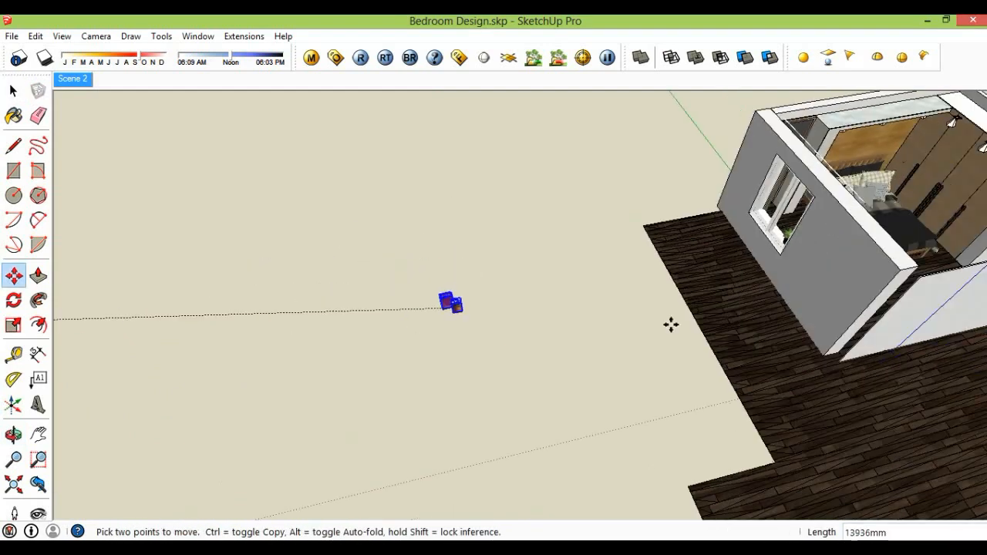
{"action": "middle_click_drag", "start_coordinate": [670, 324], "coordinate": [356, 391], "text": "shift"}
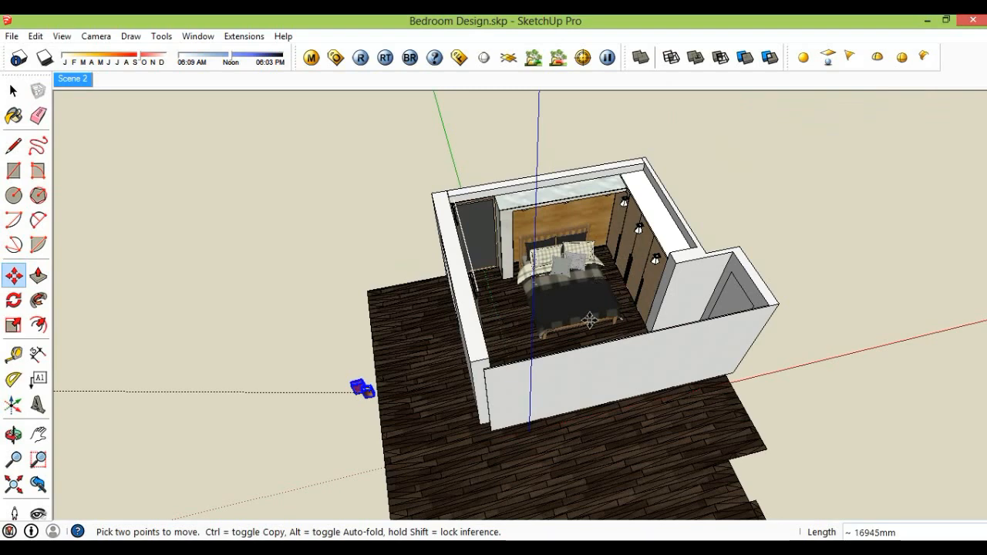
{"action": "scroll", "coordinate": [540, 300], "scroll_direction": "up", "scroll_amount": 1}
{"action": "scroll", "coordinate": [569, 326], "scroll_direction": "up", "scroll_amount": 5}
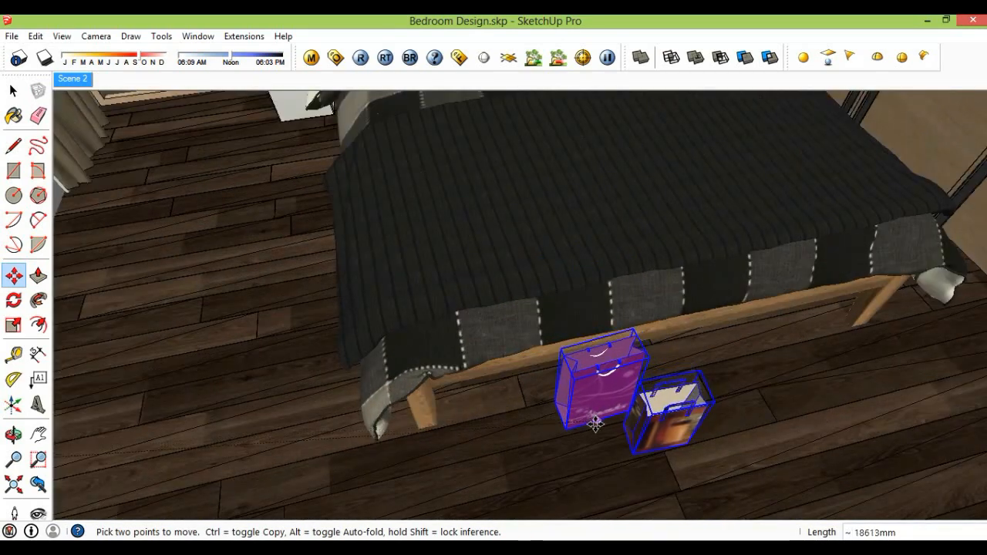
{"action": "middle_click_drag", "start_coordinate": [604, 443], "coordinate": [675, 379]}
{"action": "key", "text": "space"}
Group the camera, open magazine and books in the furniture area into one object
{"action": "scroll", "coordinate": [675, 379], "scroll_direction": "down", "scroll_amount": 6}
{"action": "middle_click_drag", "start_coordinate": [412, 391], "coordinate": [624, 371]}
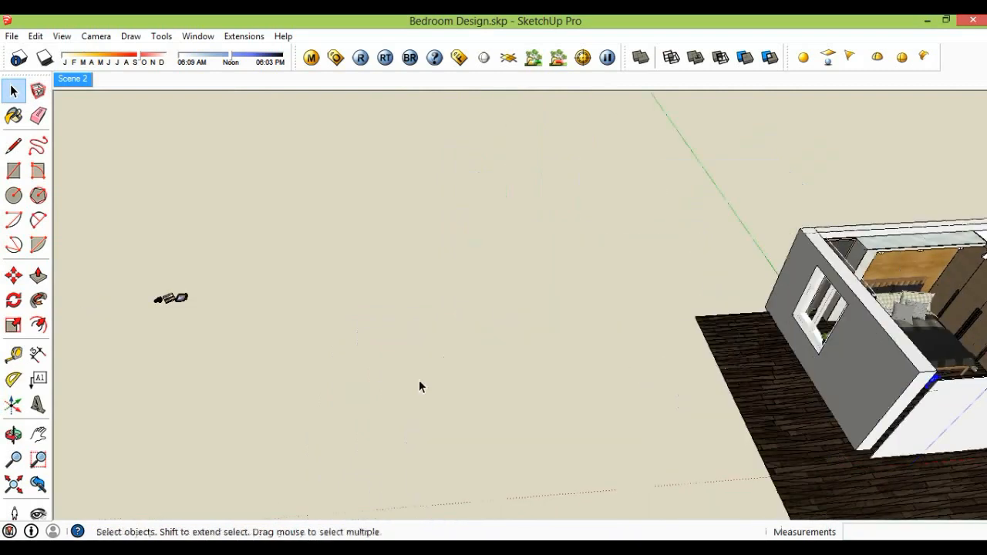
{"action": "middle_click_drag", "start_coordinate": [212, 349], "coordinate": [386, 355], "text": "shift"}
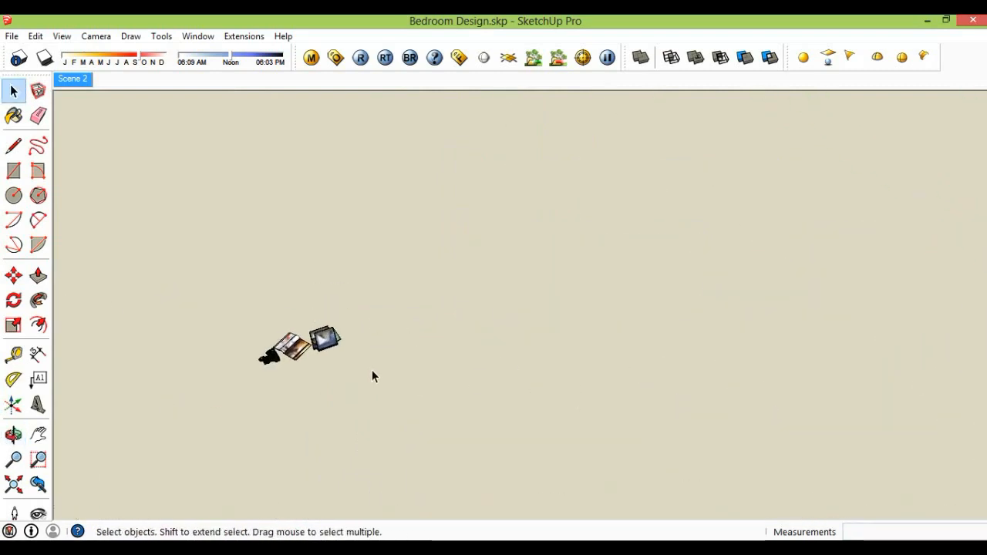
{"action": "key", "text": "m"}
{"action": "key", "text": "space"}
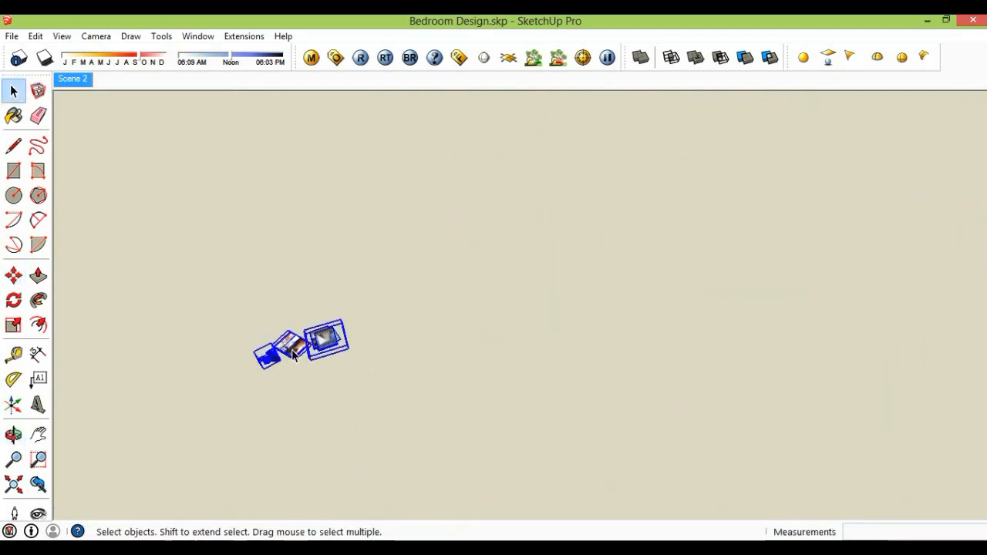
{"action": "right_click", "coordinate": [293, 350]}
{"action": "left_click", "coordinate": [339, 221]}
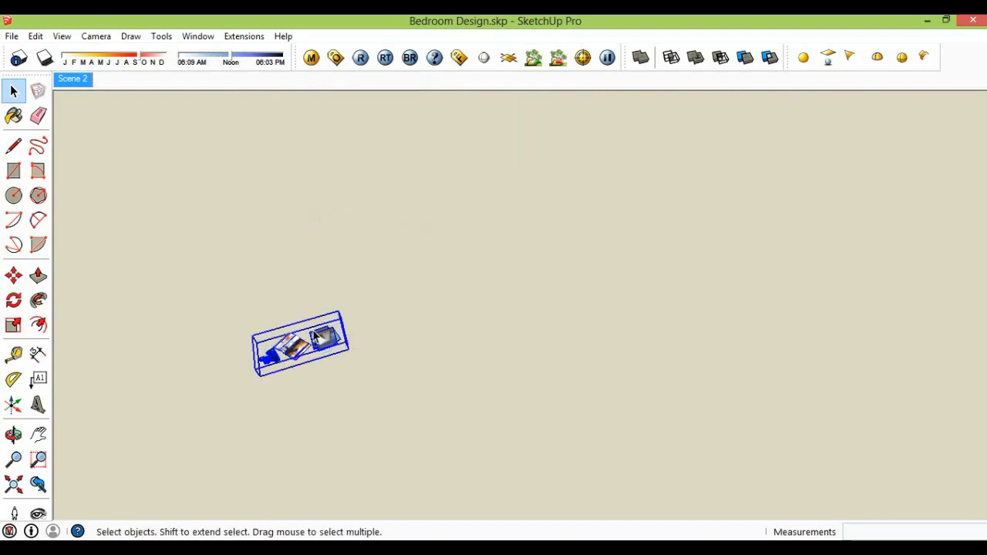
Move the camera, magazine and books group onto the dark blanket near the foot of the bed
{"action": "middle_click_drag", "start_coordinate": [351, 354], "coordinate": [558, 292]}
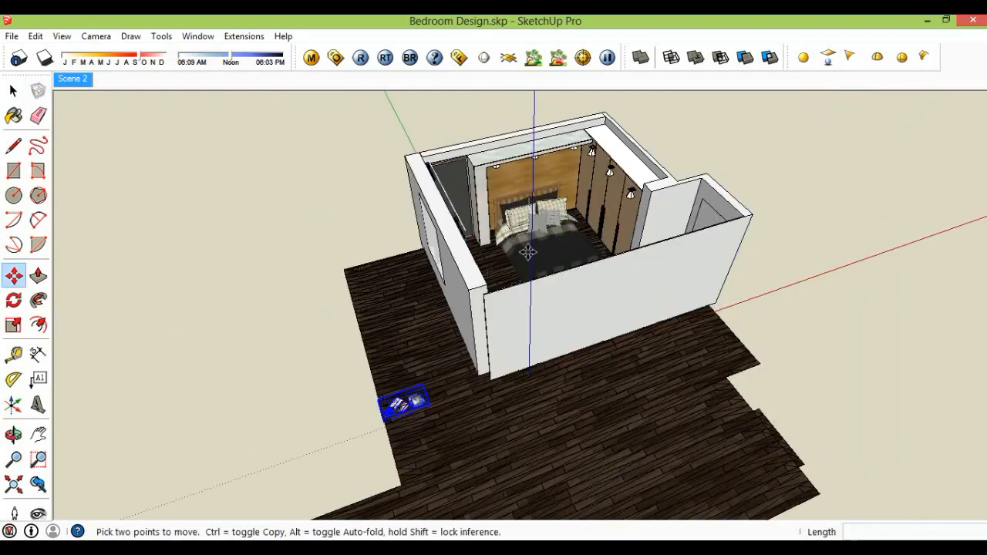
{"action": "scroll", "coordinate": [528, 252], "scroll_direction": "up", "scroll_amount": 6}
{"action": "scroll", "coordinate": [522, 266], "scroll_direction": "up", "scroll_amount": 3}
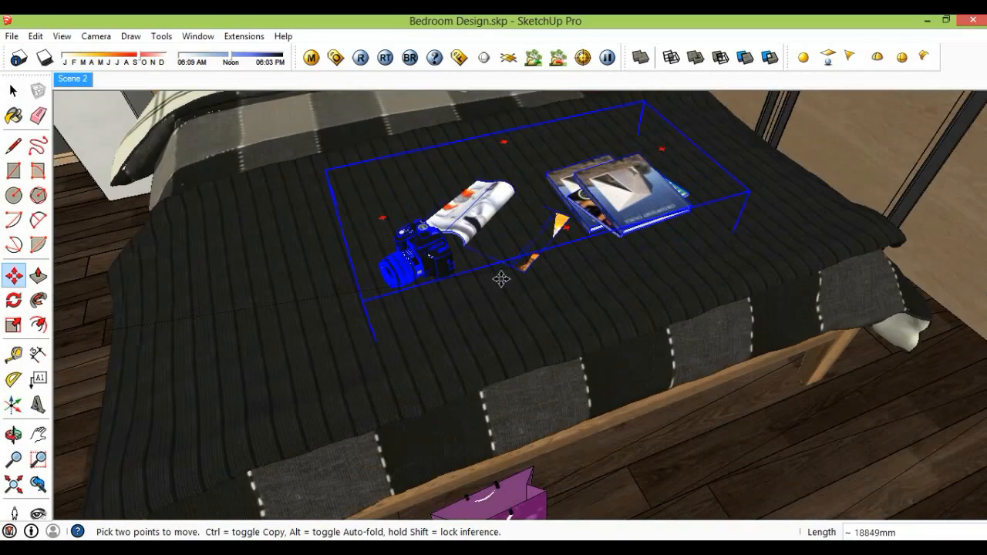
Raise the camera, magazine and books group about 12 mm so the magazine lies above the blanket surface
{"action": "mouse_move", "coordinate": [478, 315]}
{"action": "middle_mouse_down"}
{"action": "mouse_move", "coordinate": [489, 351]}
{"action": "mouse_move", "coordinate": [469, 347]}
{"action": "mouse_move", "coordinate": [463, 300]}
{"action": "middle_mouse_up"}
{"action": "scroll", "coordinate": [489, 381], "scroll_direction": "up", "scroll_amount": 3}
{"action": "middle_click_drag", "start_coordinate": [499, 378], "coordinate": [523, 367]}
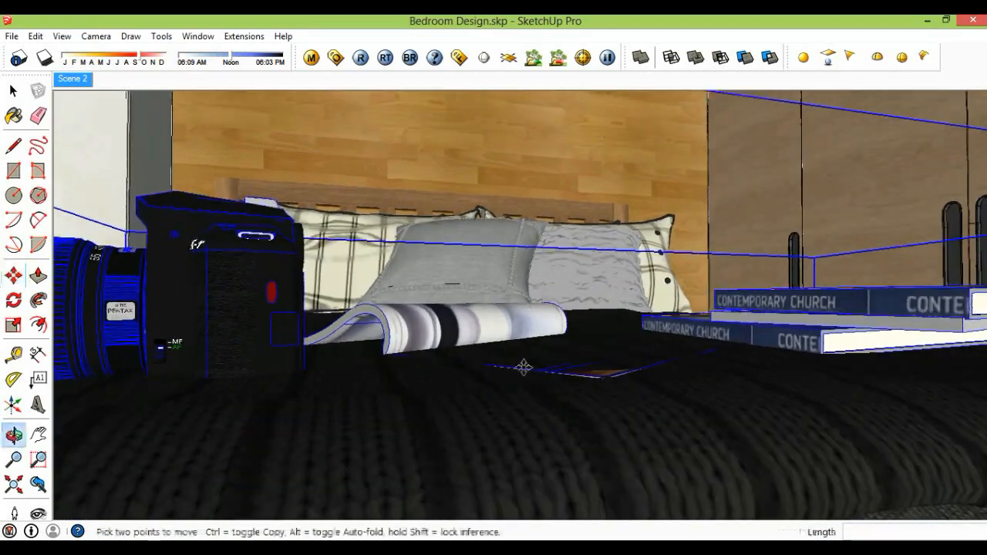
{"action": "left_click", "coordinate": [573, 373]}
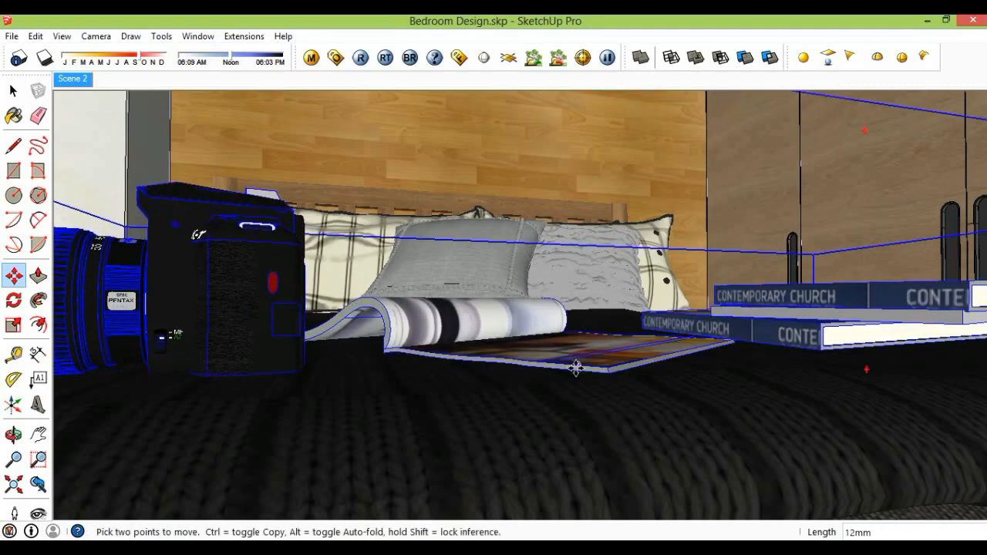
{"action": "left_click", "coordinate": [576, 367]}
{"action": "scroll", "coordinate": [576, 362], "scroll_direction": "up", "scroll_amount": 1}
{"action": "middle_click_drag", "start_coordinate": [576, 349], "coordinate": [614, 396]}
{"action": "key", "text": "space"}
Group the white furniture unit in the furniture area together with its vase and ornaments
{"action": "scroll", "coordinate": [614, 390], "scroll_direction": "down", "scroll_amount": 8}
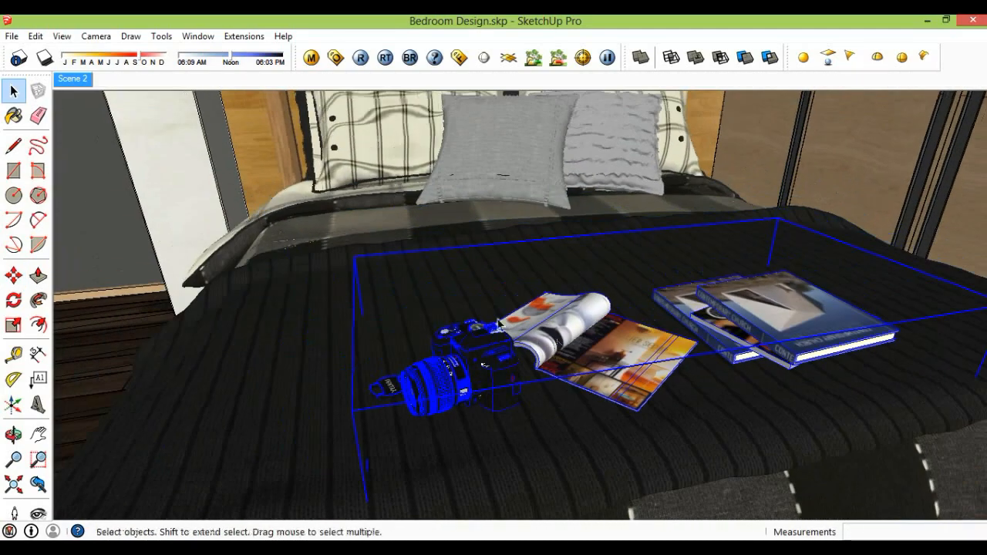
{"action": "scroll", "coordinate": [495, 376], "scroll_direction": "down", "scroll_amount": 10}
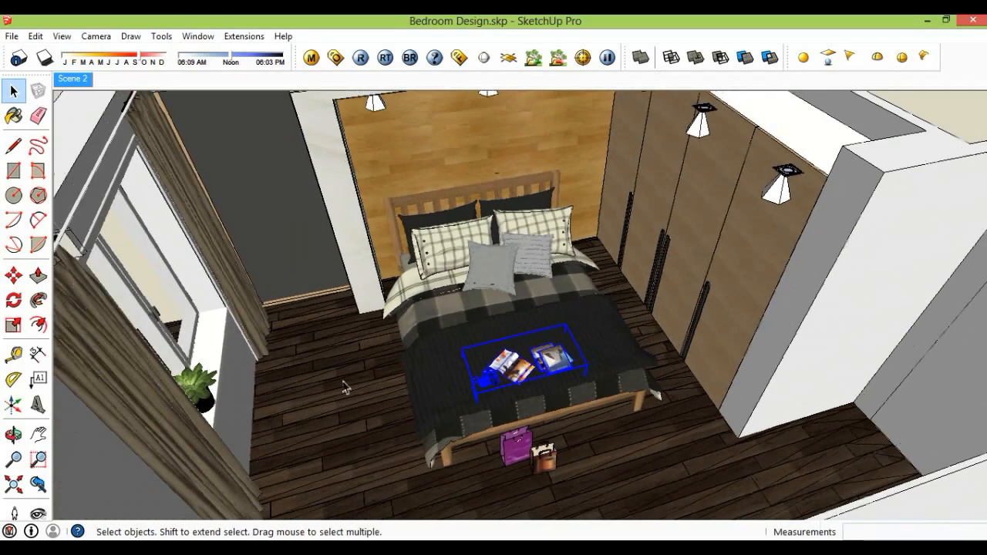
{"action": "scroll", "coordinate": [485, 375], "scroll_direction": "down", "scroll_amount": 4}
{"action": "middle_click_drag", "start_coordinate": [486, 375], "coordinate": [664, 375], "text": "shift"}
{"action": "left_click", "coordinate": [249, 346]}
{"action": "middle_click_drag", "start_coordinate": [545, 284], "coordinate": [628, 261], "text": "shift"}
{"action": "scroll", "coordinate": [628, 261], "scroll_direction": "down", "scroll_amount": 4}
{"action": "middle_click_drag", "start_coordinate": [582, 369], "coordinate": [930, 372], "text": "shift"}
{"action": "middle_click_drag", "start_coordinate": [324, 340], "coordinate": [414, 258], "text": "shift"}
{"action": "scroll", "coordinate": [500, 411], "scroll_direction": "up", "scroll_amount": 4}
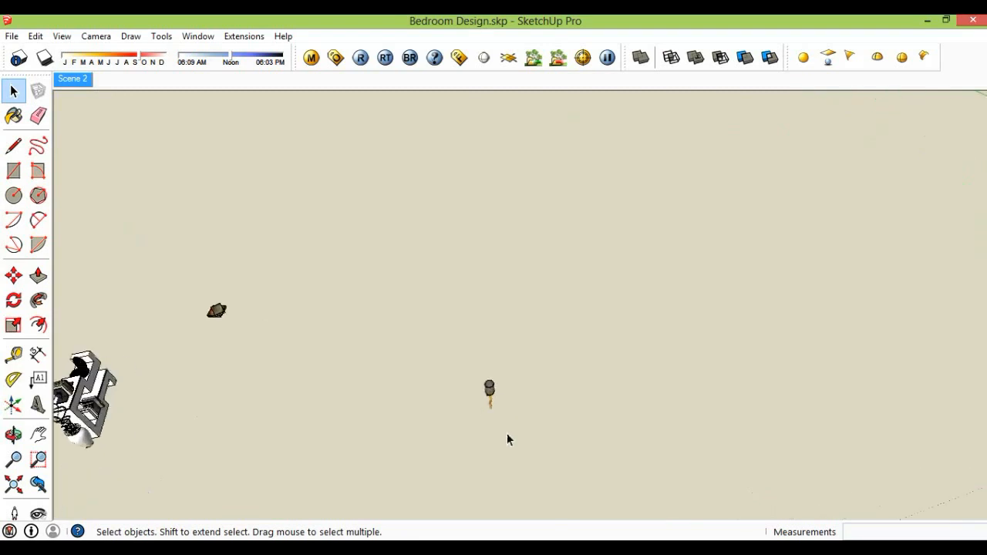
{"action": "scroll", "coordinate": [506, 420], "scroll_direction": "down", "scroll_amount": 2}
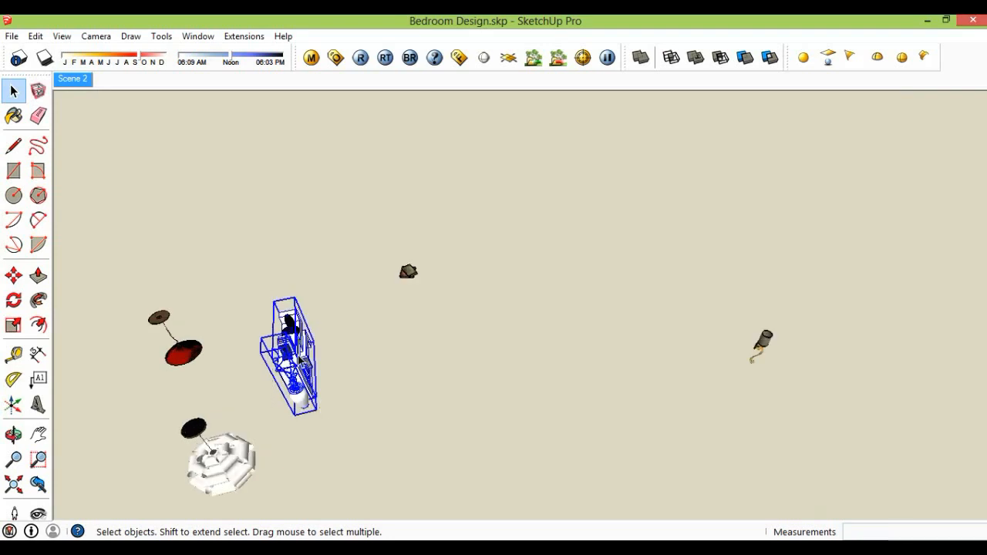
{"action": "right_click", "coordinate": [297, 352]}
{"action": "left_click", "coordinate": [336, 261]}
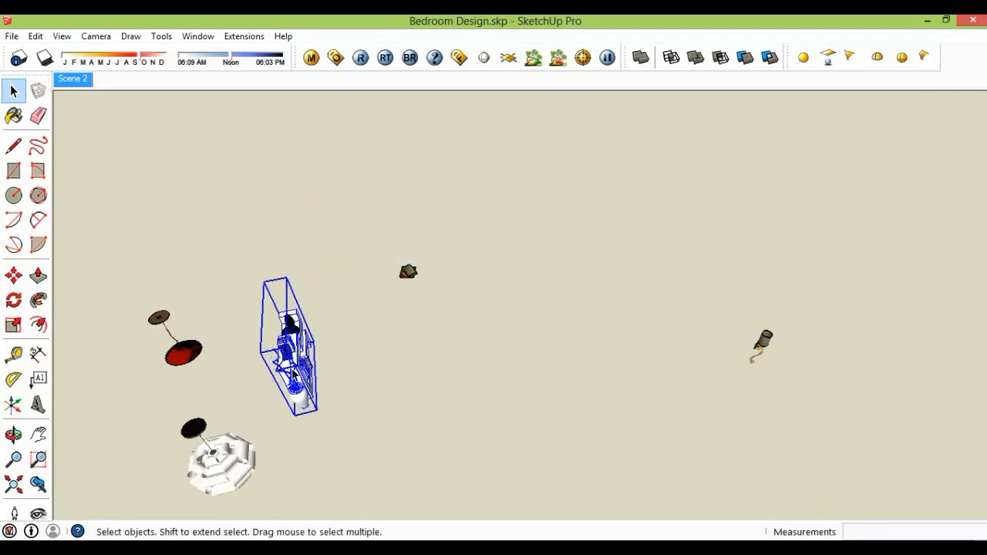
Move the grouped white furniture unit from the furniture area about 24535 mm into the bedroom, between the window and the bed
{"action": "left_click", "coordinate": [285, 370]}
{"action": "scroll", "coordinate": [525, 375], "scroll_direction": "down", "scroll_amount": 1}
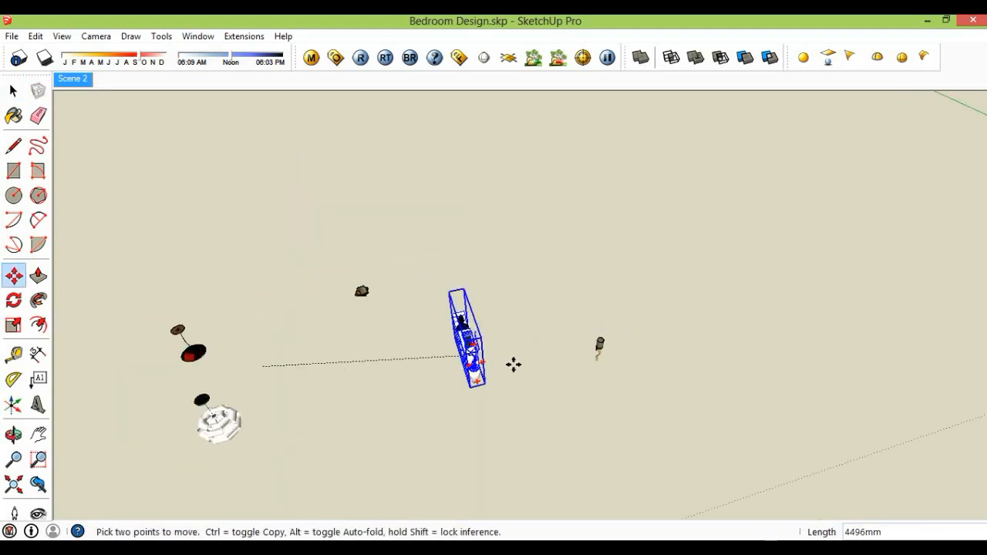
{"action": "scroll", "coordinate": [514, 365], "scroll_direction": "down", "scroll_amount": 3}
{"action": "middle_click_drag", "start_coordinate": [849, 308], "coordinate": [584, 301], "text": "shift"}
{"action": "middle_click_drag", "start_coordinate": [586, 372], "coordinate": [625, 317]}
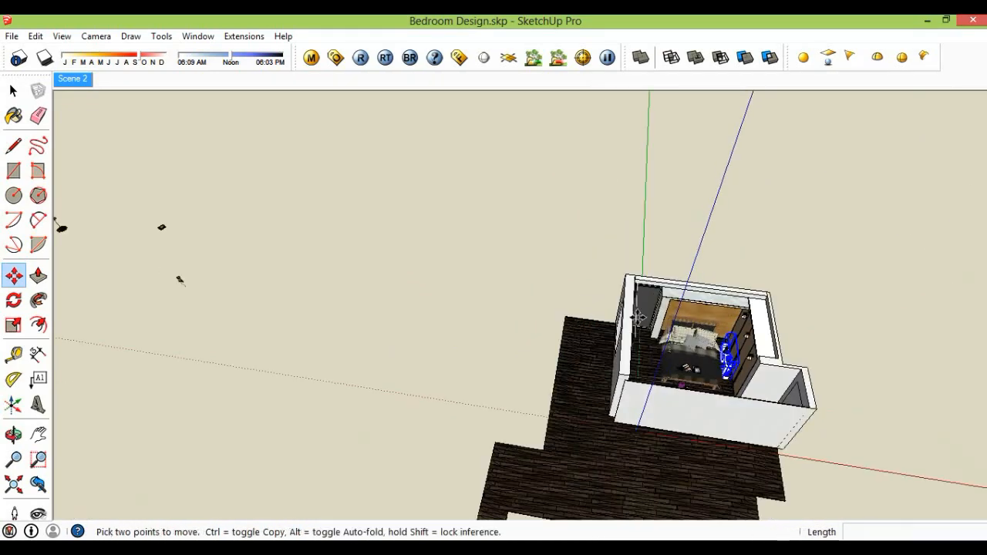
{"action": "scroll", "coordinate": [660, 372], "scroll_direction": "up", "scroll_amount": 4}
{"action": "scroll", "coordinate": [669, 351], "scroll_direction": "up", "scroll_amount": 4}
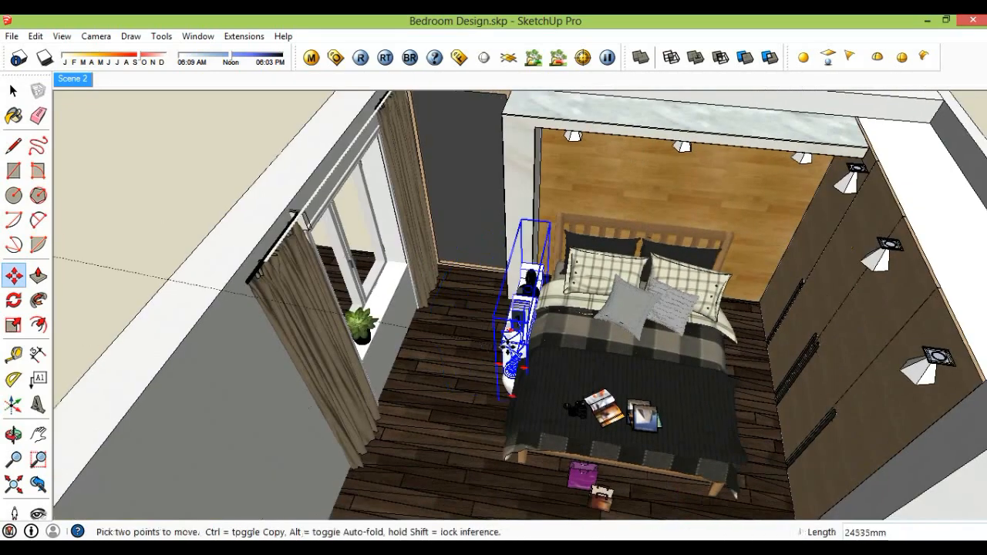
{"action": "scroll", "coordinate": [523, 307], "scroll_direction": "up", "scroll_amount": 3}
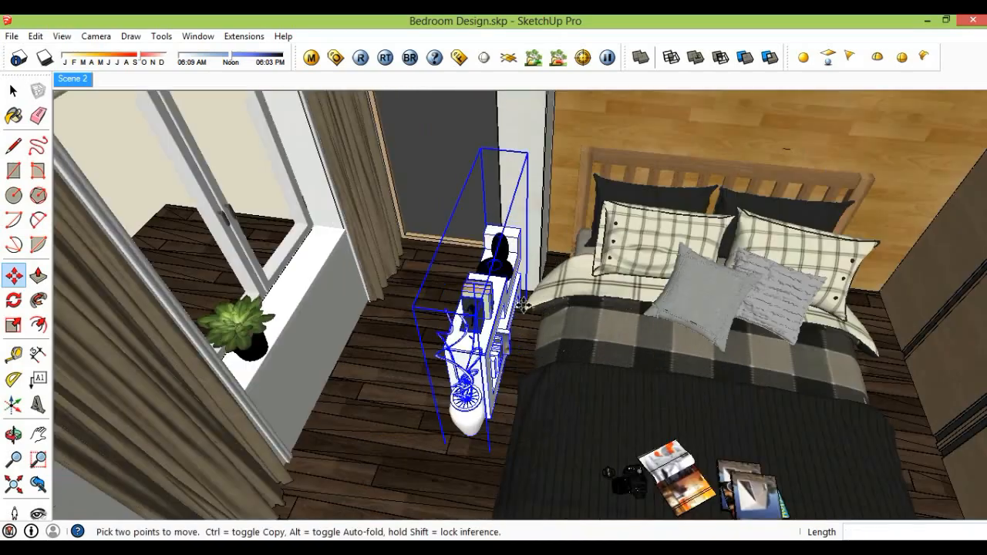
{"action": "middle_click_drag", "start_coordinate": [523, 286], "coordinate": [510, 260]}
Shift the white furniture unit up against the side of the marble column next to the headboard
{"action": "scroll", "coordinate": [544, 259], "scroll_direction": "up", "scroll_amount": 6}
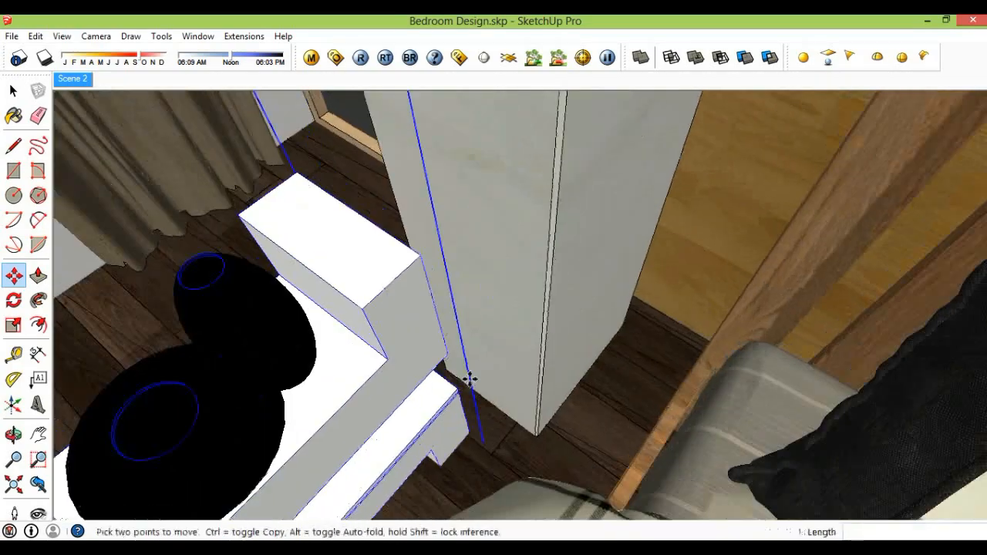
{"action": "middle_click_drag", "start_coordinate": [470, 378], "coordinate": [404, 376]}
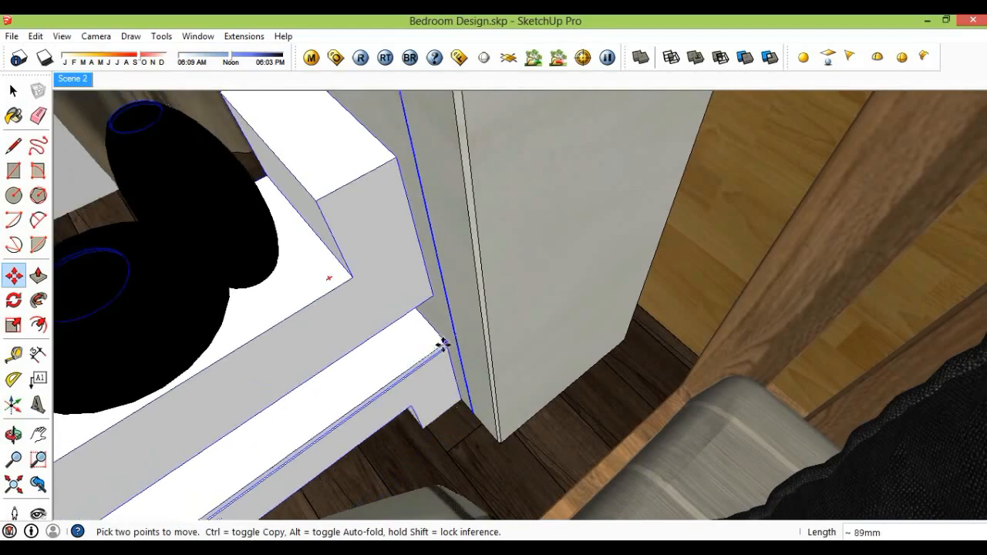
{"action": "middle_click_drag", "start_coordinate": [442, 345], "coordinate": [549, 330]}
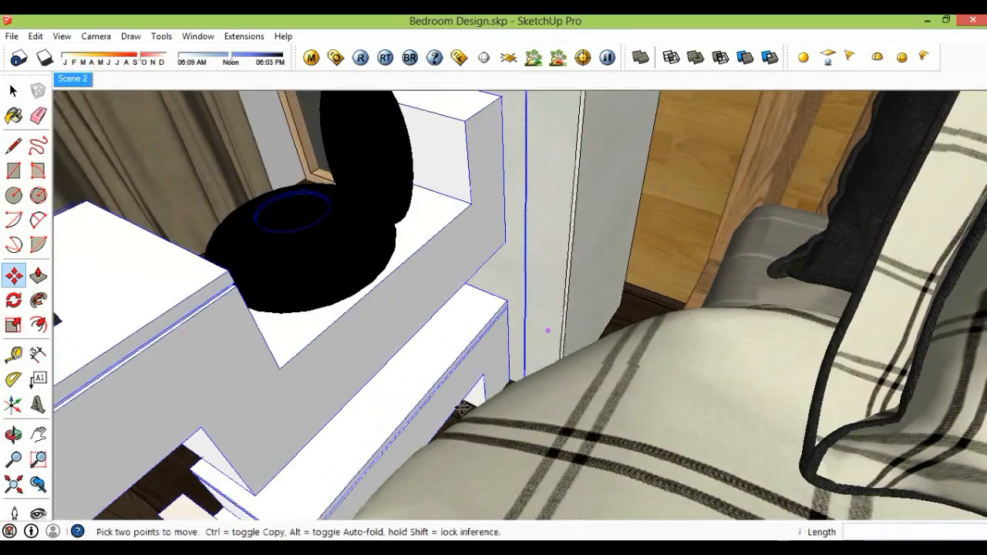
{"action": "scroll", "coordinate": [571, 309], "scroll_direction": "down", "scroll_amount": 3}
{"action": "scroll", "coordinate": [415, 430], "scroll_direction": "down", "scroll_amount": 2}
{"action": "middle_click_drag", "start_coordinate": [415, 430], "coordinate": [487, 306], "text": "shift"}
{"action": "middle_click_drag", "start_coordinate": [480, 414], "coordinate": [467, 340]}
{"action": "key", "text": "space"}
{"action": "scroll", "coordinate": [526, 330], "scroll_direction": "down", "scroll_amount": 3}
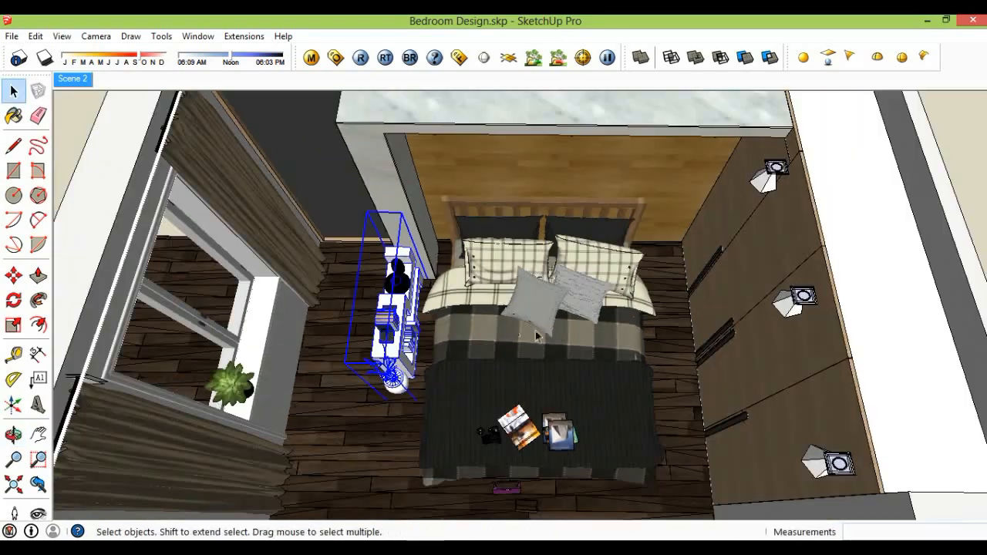
Move the bed about 121 mm along the red axis to clear the white furniture unit
{"action": "middle_click_drag", "start_coordinate": [547, 339], "coordinate": [557, 376]}
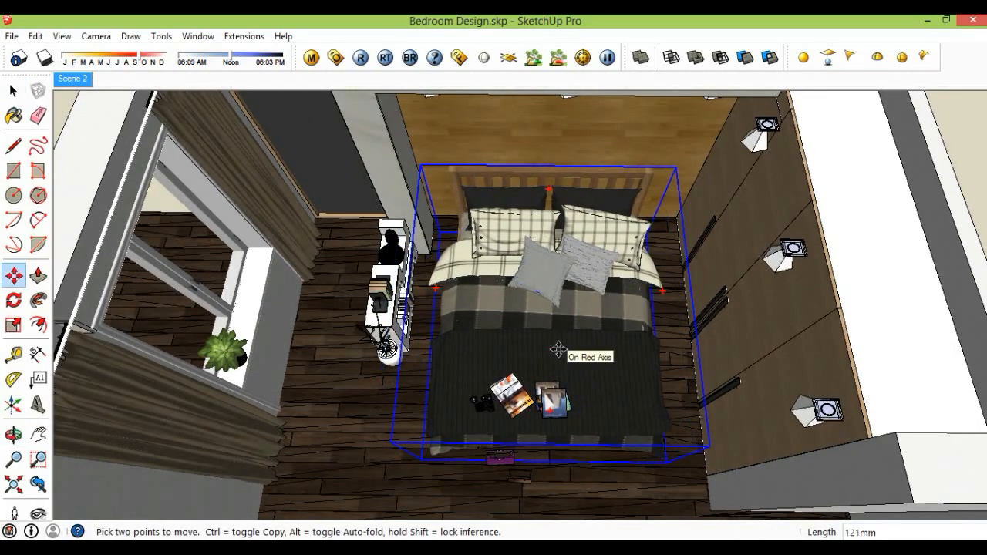
{"action": "middle_click_drag", "start_coordinate": [481, 356], "coordinate": [299, 332]}
{"action": "key", "text": "space"}
Sample the white material on the furniture unit's top and open it in the V-Ray material editor
{"action": "scroll", "coordinate": [378, 299], "scroll_direction": "up", "scroll_amount": 5}
{"action": "left_click", "coordinate": [285, 381]}
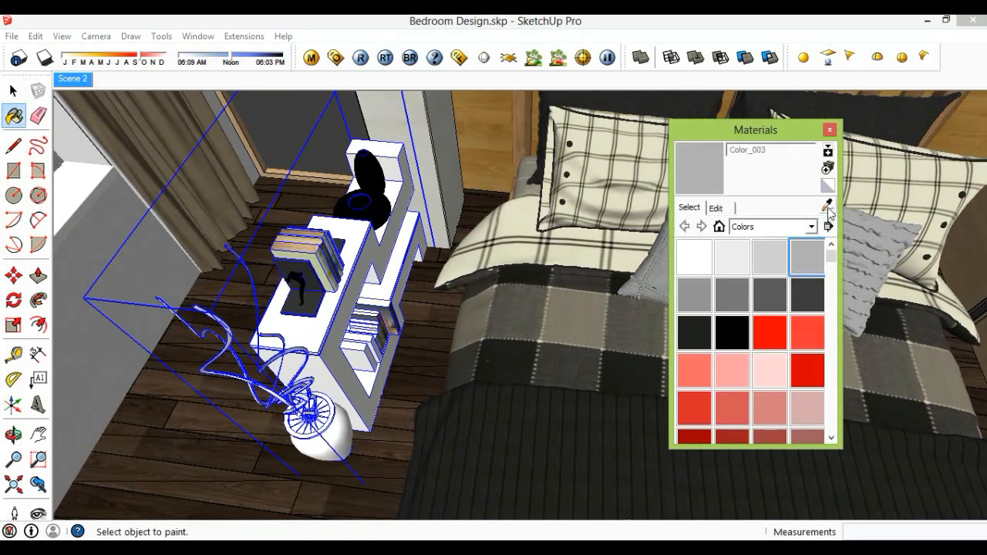
{"action": "left_click", "coordinate": [330, 327], "text": "alt"}
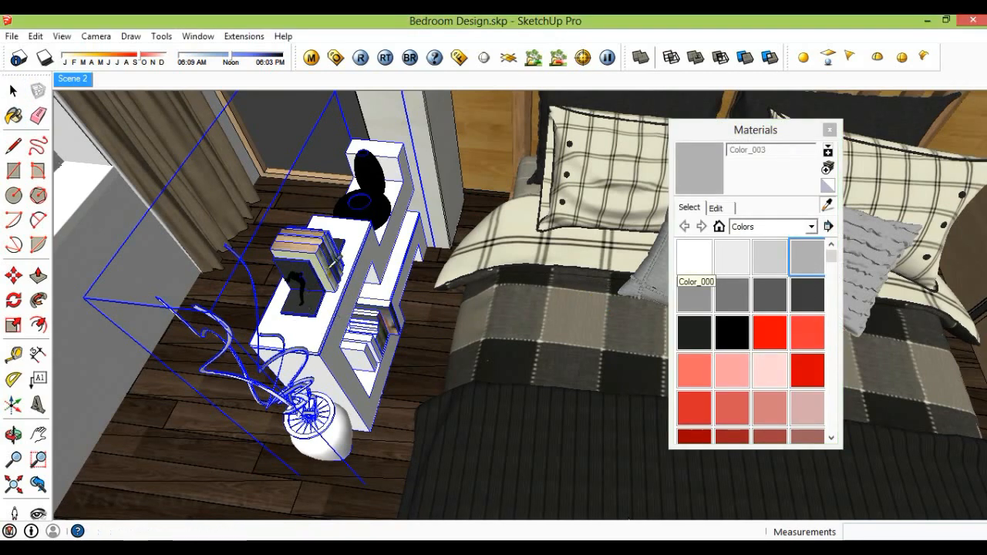
{"action": "left_click", "coordinate": [313, 59]}
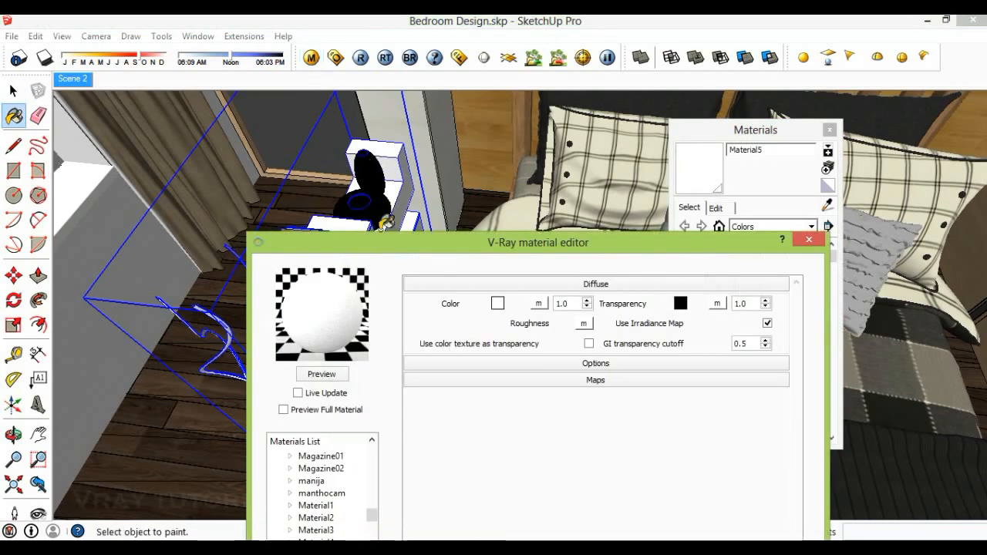
Assign the light wood bitmap 13b4b68224d187a94620cba134de8b1c1.jpg as a TexBitmap diffuse texture for Material5 and close the V-Ray material editor
{"action": "left_click", "coordinate": [540, 304]}
{"action": "left_click", "coordinate": [432, 224]}
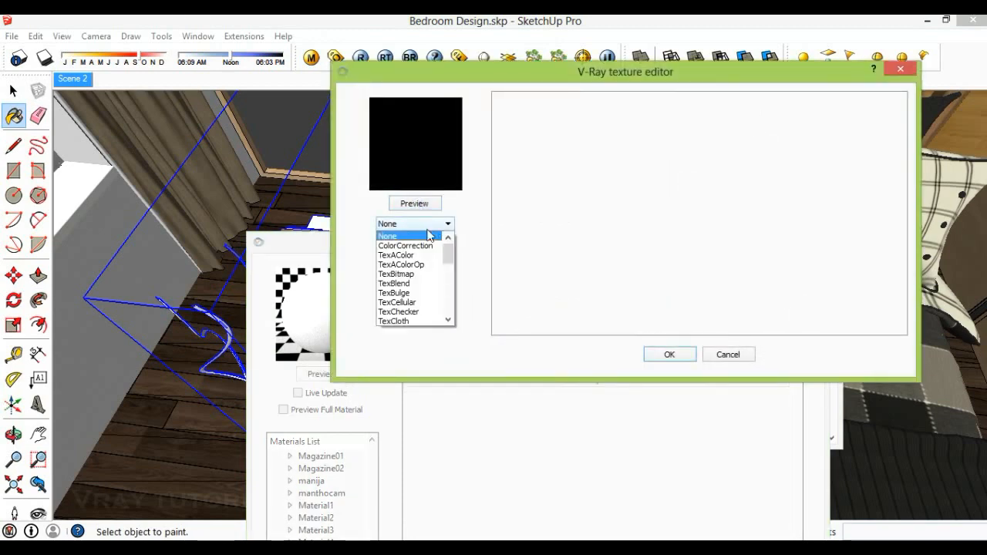
{"action": "left_click", "coordinate": [413, 274]}
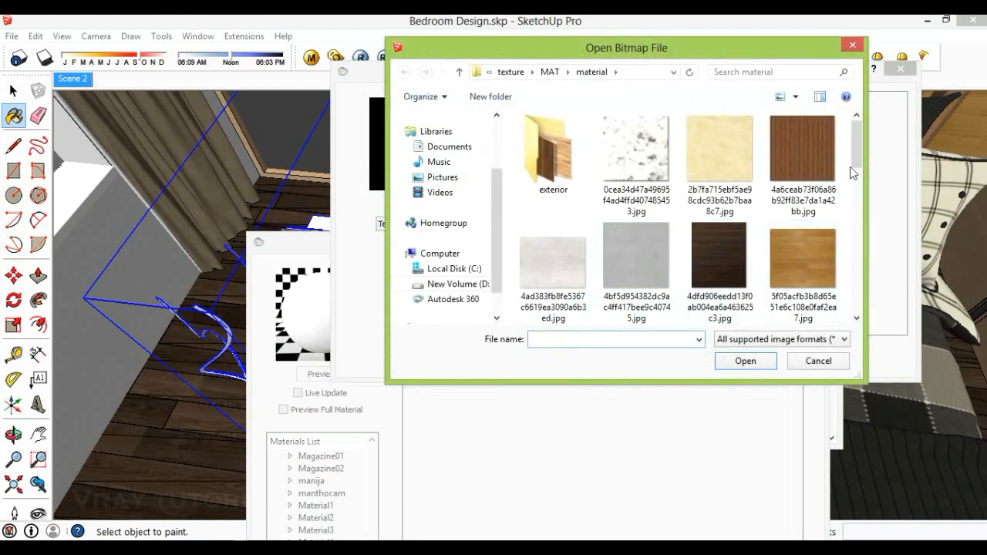
{"action": "scroll", "coordinate": [834, 189], "scroll_direction": "down", "scroll_amount": 3}
{"action": "left_click", "coordinate": [574, 262]}
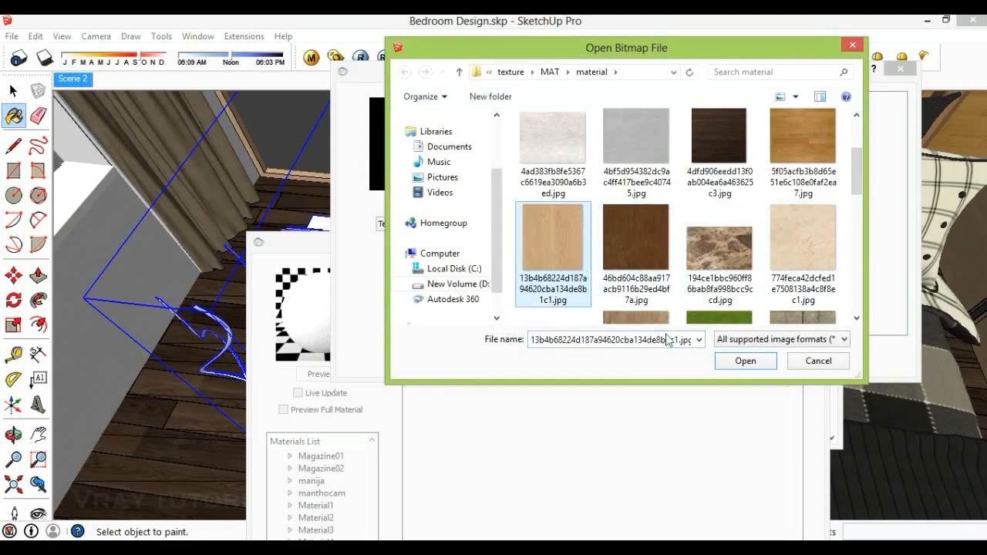
{"action": "left_click", "coordinate": [741, 361]}
{"action": "left_click", "coordinate": [670, 355]}
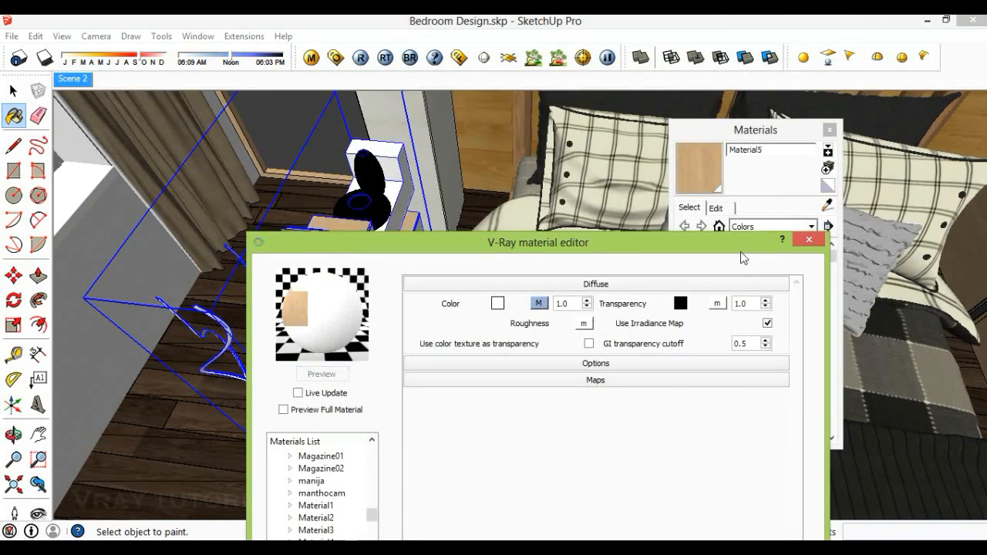
{"action": "left_click", "coordinate": [809, 240]}
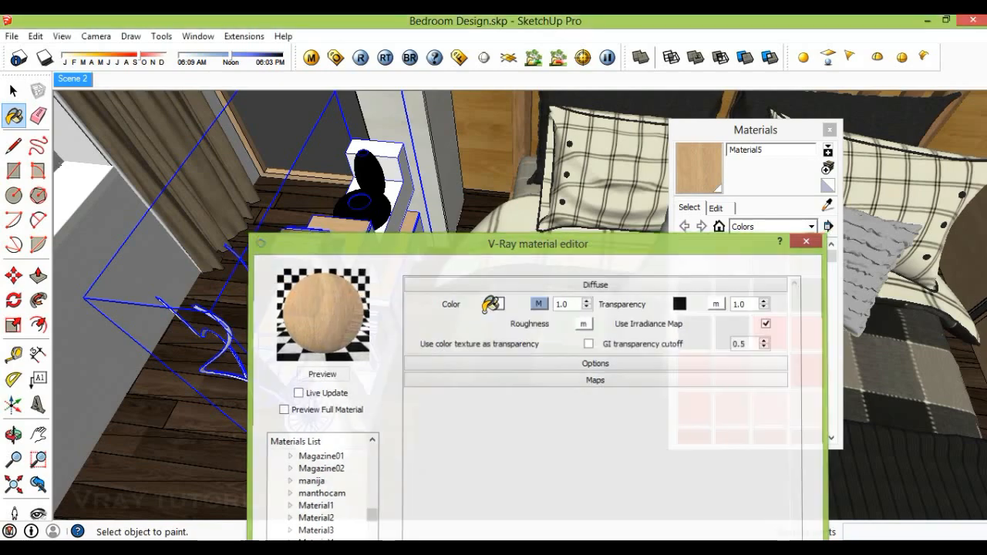
Leave the Paint Bucket tool and close the Materials window
{"action": "middle_click_drag", "start_coordinate": [378, 340], "coordinate": [399, 341]}
{"action": "key", "text": "space"}
{"action": "scroll", "coordinate": [399, 342], "scroll_direction": "down", "scroll_amount": 4}
{"action": "middle_click_drag", "start_coordinate": [300, 380], "coordinate": [429, 327]}
{"action": "scroll", "coordinate": [430, 327], "scroll_direction": "down", "scroll_amount": 4}
{"action": "left_click", "coordinate": [184, 270]}
{"action": "middle_click_drag", "start_coordinate": [185, 271], "coordinate": [802, 166]}
{"action": "left_click", "coordinate": [827, 134]}
Move the book stack from the furniture area about 21473 mm onto the bedroom windowsill beside the potted plant
{"action": "middle_click_drag", "start_coordinate": [284, 226], "coordinate": [342, 216]}
{"action": "scroll", "coordinate": [341, 216], "scroll_direction": "up", "scroll_amount": 4}
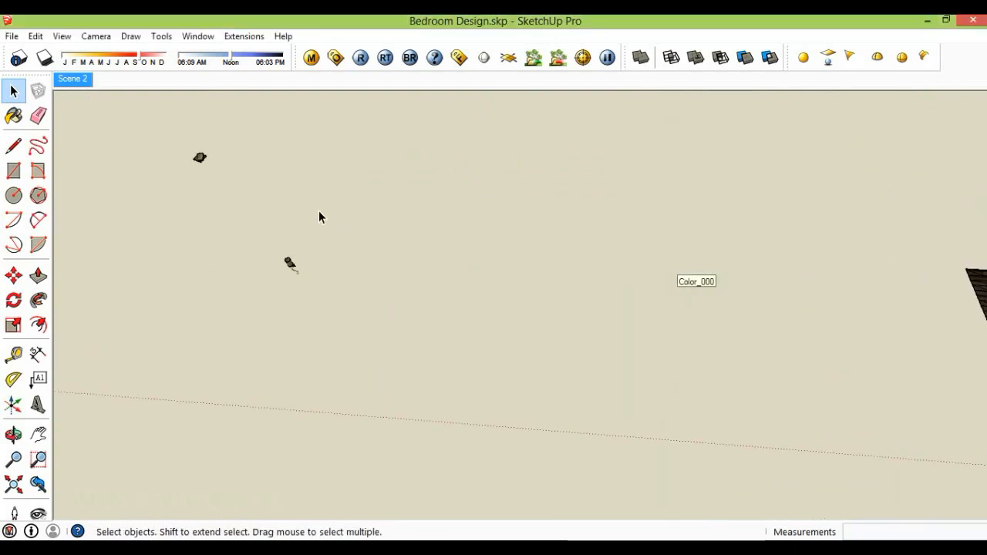
{"action": "middle_click_drag", "start_coordinate": [239, 152], "coordinate": [386, 291]}
{"action": "scroll", "coordinate": [387, 291], "scroll_direction": "up", "scroll_amount": 1}
{"action": "left_click_drag", "start_coordinate": [462, 248], "coordinate": [436, 229]}
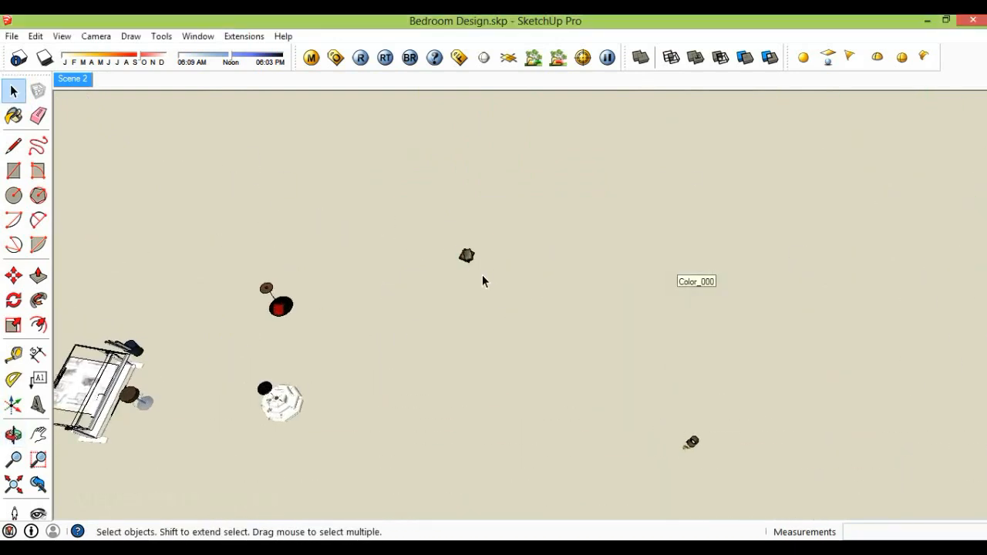
{"action": "key", "text": "m"}
{"action": "middle_click_drag", "start_coordinate": [603, 307], "coordinate": [543, 330]}
{"action": "scroll", "coordinate": [543, 330], "scroll_direction": "up", "scroll_amount": 2}
{"action": "scroll", "coordinate": [542, 330], "scroll_direction": "up", "scroll_amount": 8}
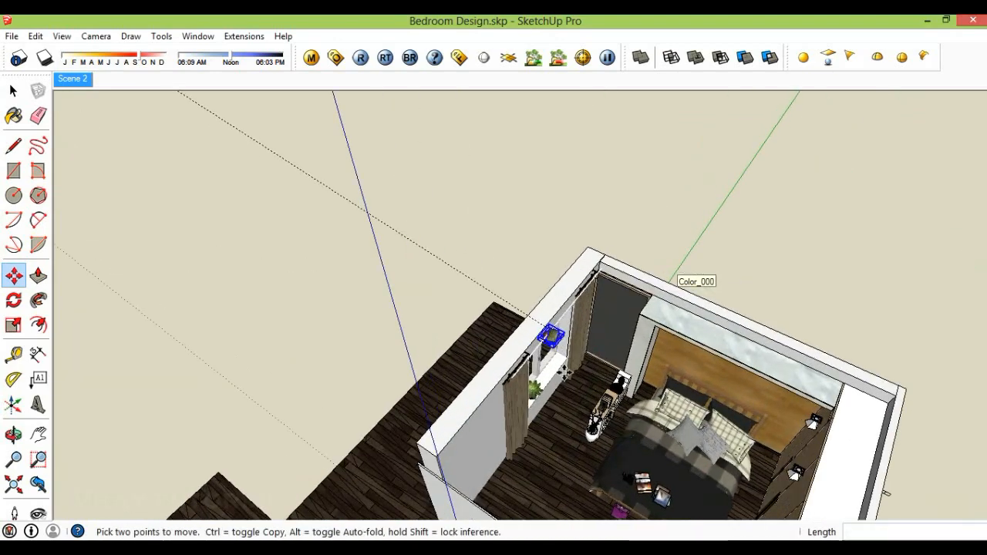
{"action": "scroll", "coordinate": [526, 364], "scroll_direction": "up", "scroll_amount": 3}
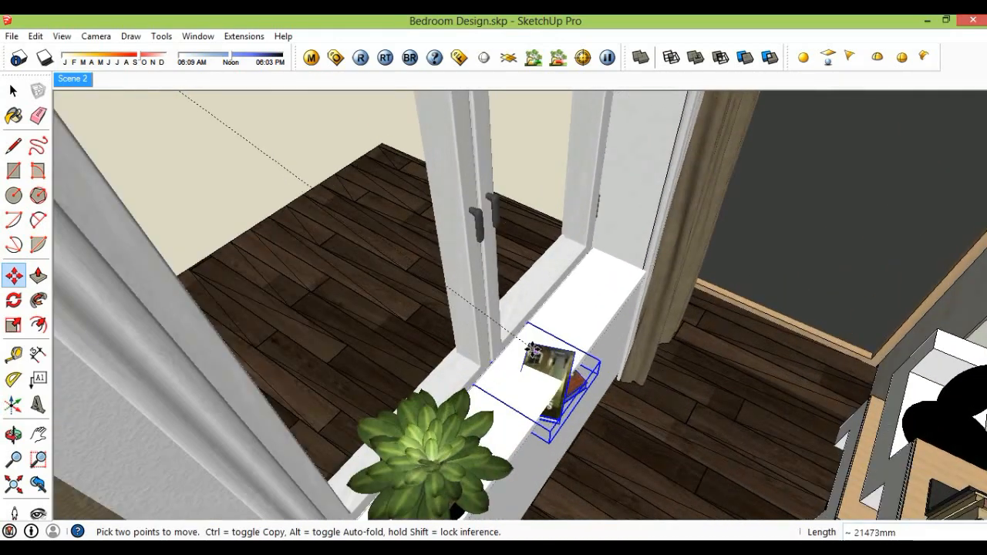
{"action": "middle_click_drag", "start_coordinate": [551, 359], "coordinate": [524, 363]}
Raise the book stack about 69 mm, then lower it about 5 mm so it rests on the windowsill
{"action": "scroll", "coordinate": [511, 430], "scroll_direction": "up", "scroll_amount": 4}
{"action": "middle_click_drag", "start_coordinate": [511, 430], "coordinate": [526, 324]}
{"action": "middle_click_drag", "start_coordinate": [533, 366], "coordinate": [565, 402]}
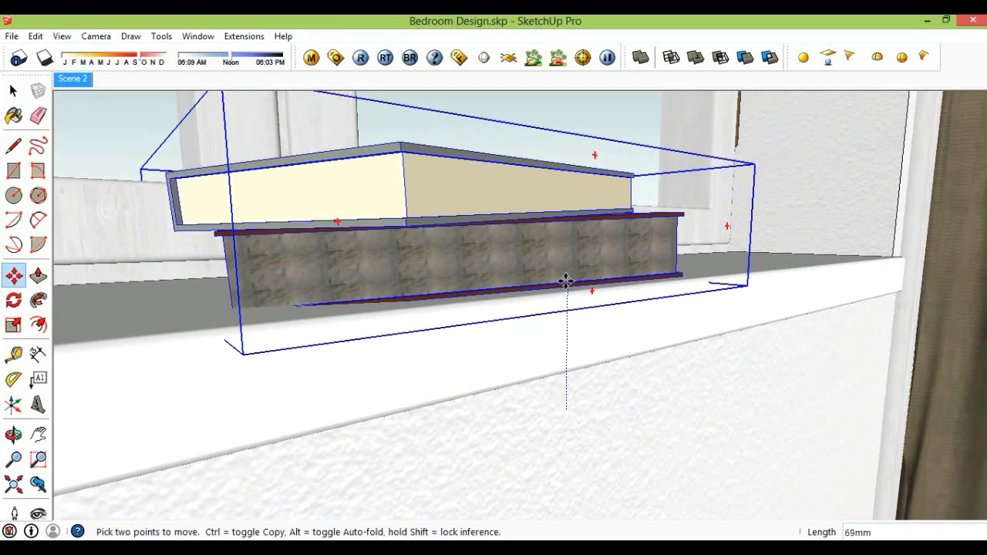
{"action": "middle_click_drag", "start_coordinate": [566, 273], "coordinate": [473, 337]}
{"action": "key", "text": "space"}
{"action": "middle_click_drag", "start_coordinate": [521, 268], "coordinate": [527, 275]}
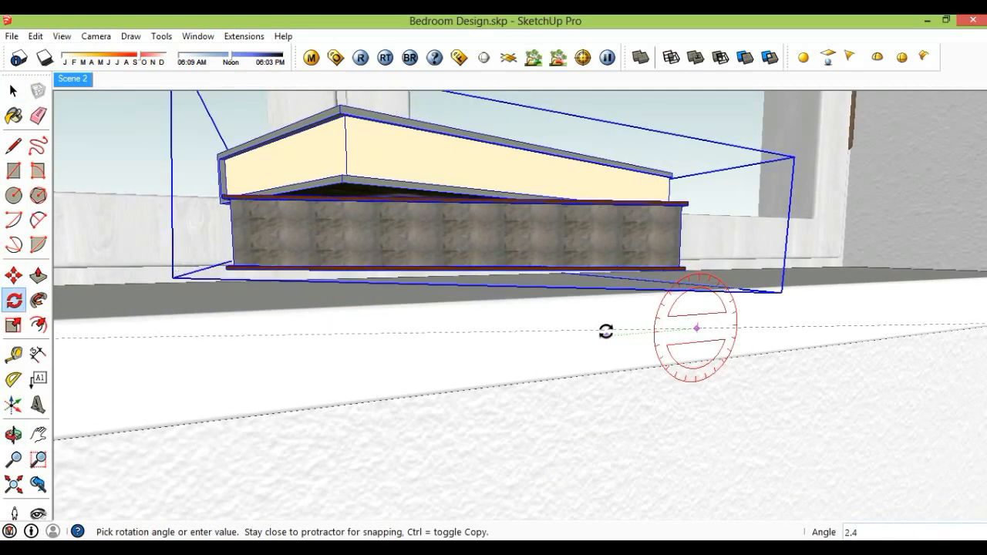
{"action": "middle_click_drag", "start_coordinate": [606, 332], "coordinate": [518, 250]}
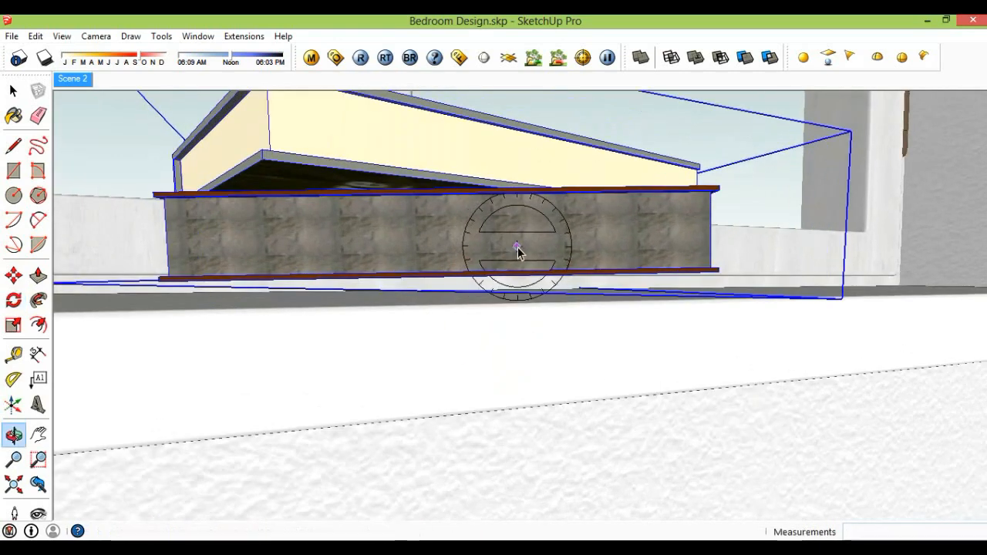
{"action": "left_click", "coordinate": [515, 254]}
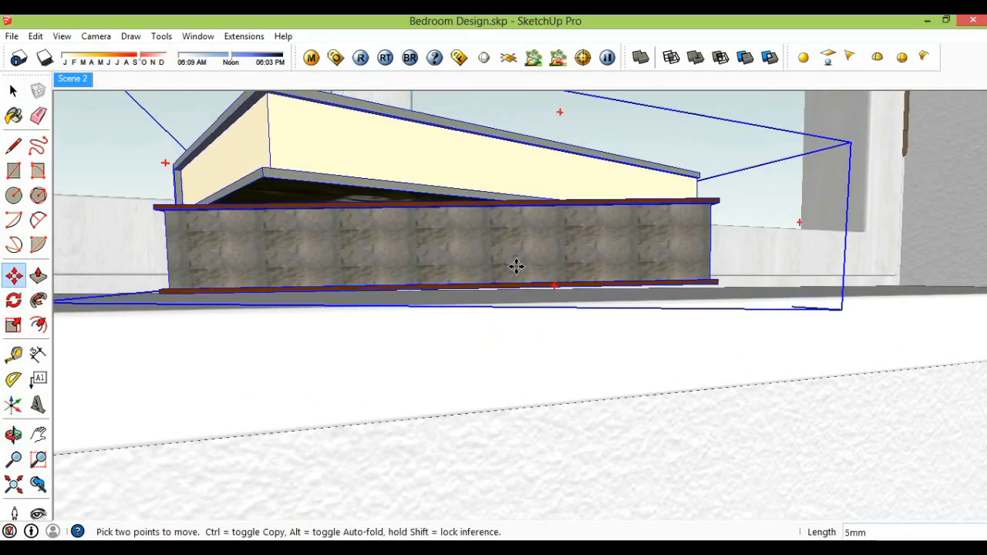
Scale the book stack down to fit the windowsill and shift it about 24 mm across the sill
{"action": "middle_click_drag", "start_coordinate": [517, 275], "coordinate": [683, 461]}
{"action": "scroll", "coordinate": [683, 459], "scroll_direction": "down", "scroll_amount": 4}
{"action": "key", "text": "space"}
{"action": "middle_click_drag", "start_coordinate": [638, 358], "coordinate": [672, 358]}
{"action": "key", "text": "s"}
{"action": "left_click_drag", "start_coordinate": [683, 316], "coordinate": [639, 346]}
{"action": "key", "text": "space"}
{"action": "key", "text": "m"}
{"action": "left_click", "coordinate": [543, 360]}
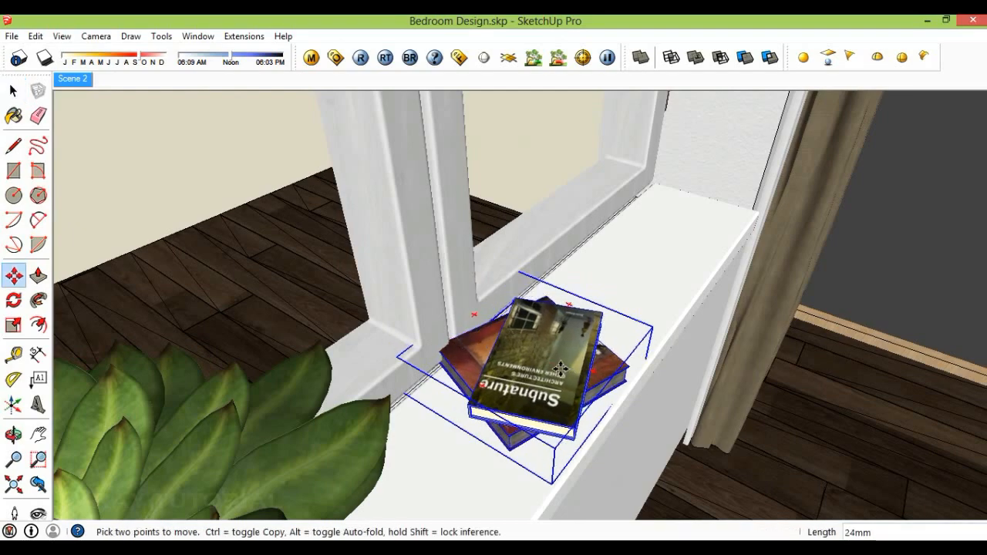
{"action": "key", "text": "space"}
Move the red pendant lamp from the furniture area about 24428 mm into the bedroom corner, in front of the dark panel beside the curtain
{"action": "scroll", "coordinate": [591, 353], "scroll_direction": "down", "scroll_amount": 8}
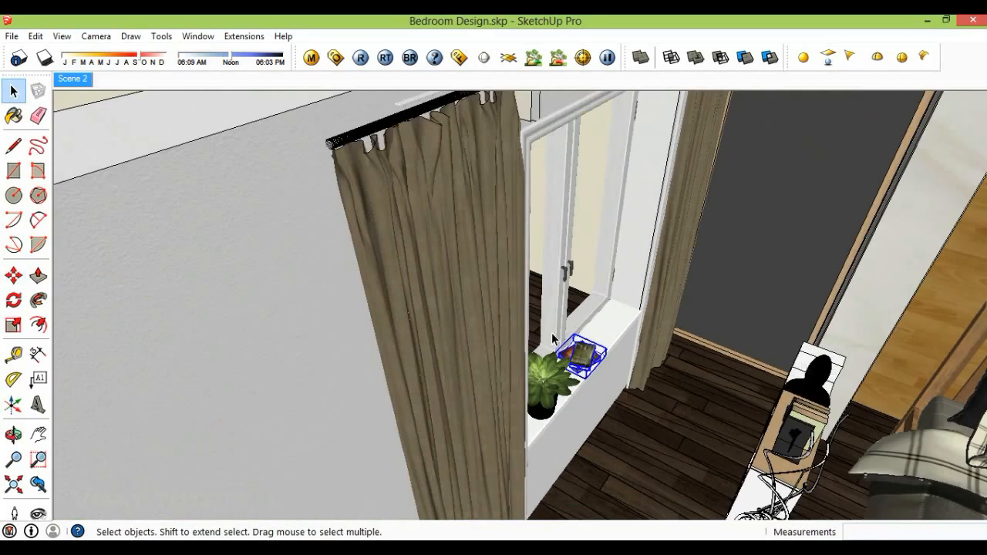
{"action": "middle_click_drag", "start_coordinate": [567, 307], "coordinate": [543, 345]}
{"action": "scroll", "coordinate": [352, 271], "scroll_direction": "down", "scroll_amount": 10}
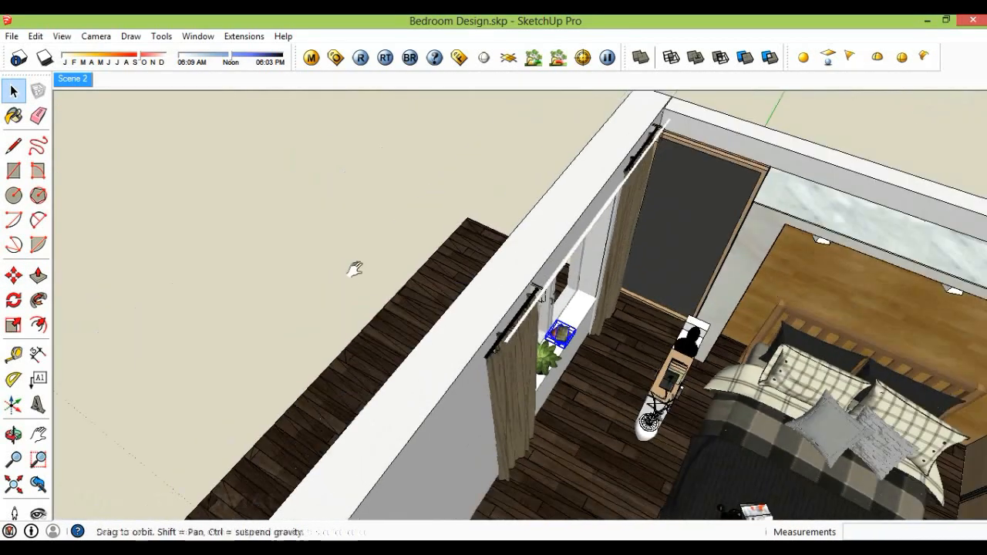
{"action": "middle_click_drag", "start_coordinate": [408, 283], "coordinate": [551, 344]}
{"action": "middle_click_drag", "start_coordinate": [308, 289], "coordinate": [545, 280]}
{"action": "scroll", "coordinate": [297, 301], "scroll_direction": "up", "scroll_amount": 3}
{"action": "scroll", "coordinate": [313, 308], "scroll_direction": "up", "scroll_amount": 2}
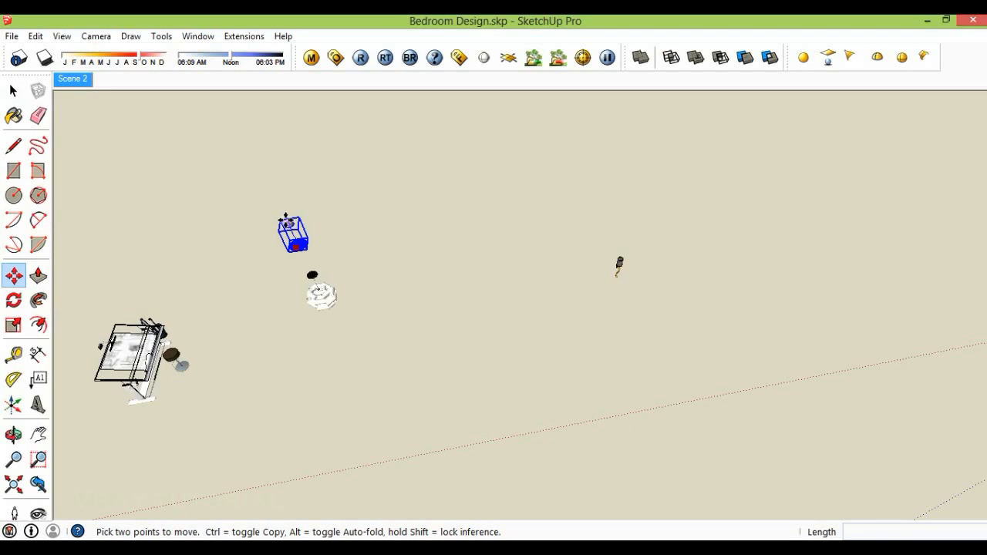
{"action": "left_click", "coordinate": [287, 223]}
{"action": "middle_click_drag", "start_coordinate": [440, 270], "coordinate": [507, 287]}
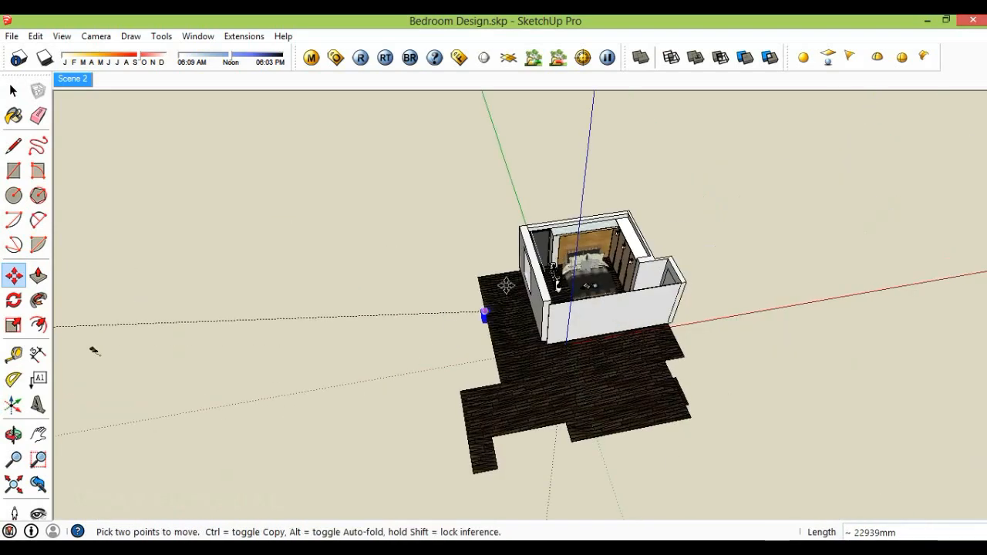
{"action": "scroll", "coordinate": [546, 256], "scroll_direction": "up", "scroll_amount": 5}
{"action": "middle_click_drag", "start_coordinate": [569, 258], "coordinate": [522, 227]}
{"action": "middle_click_drag", "start_coordinate": [588, 220], "coordinate": [584, 233]}
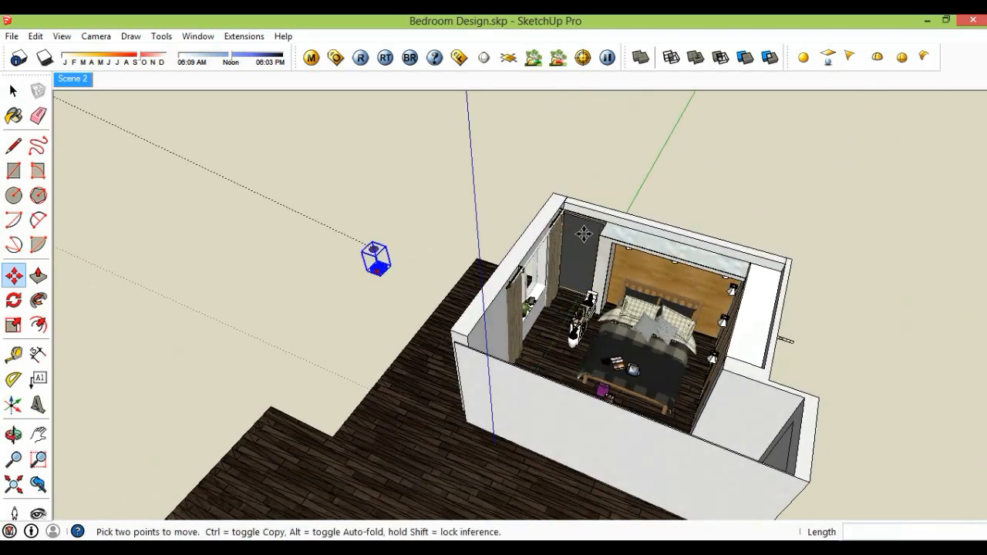
{"action": "scroll", "coordinate": [584, 234], "scroll_direction": "up", "scroll_amount": 5}
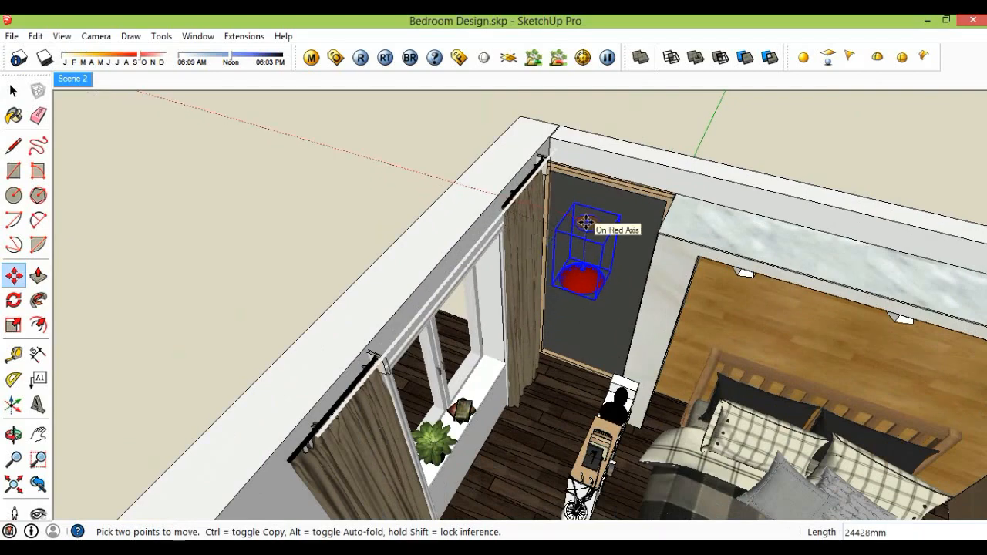
{"action": "left_click", "coordinate": [583, 221]}
Move the white pendant lamp from the furniture area about 26050 mm into the bedroom, above the bed's pillows
{"action": "mouse_move", "coordinate": [582, 221]}
{"action": "middle_mouse_down"}
{"action": "mouse_move", "coordinate": [588, 348]}
{"action": "mouse_move", "coordinate": [548, 396]}
{"action": "mouse_move", "coordinate": [640, 278]}
{"action": "mouse_move", "coordinate": [618, 304]}
{"action": "mouse_move", "coordinate": [399, 347]}
{"action": "mouse_move", "coordinate": [342, 286]}
{"action": "middle_mouse_up"}
{"action": "scroll", "coordinate": [618, 304], "scroll_direction": "down", "scroll_amount": 2}
{"action": "key", "text": "space"}
{"action": "scroll", "coordinate": [329, 218], "scroll_direction": "up", "scroll_amount": 3}
{"action": "mouse_move", "coordinate": [324, 217]}
{"action": "middle_mouse_down", "text": "shift"}
{"action": "mouse_move", "coordinate": [445, 280]}
{"action": "mouse_move", "coordinate": [584, 260]}
{"action": "mouse_move", "coordinate": [543, 314]}
{"action": "middle_mouse_up", "text": "shift"}
{"action": "scroll", "coordinate": [371, 239], "scroll_direction": "up", "scroll_amount": 3}
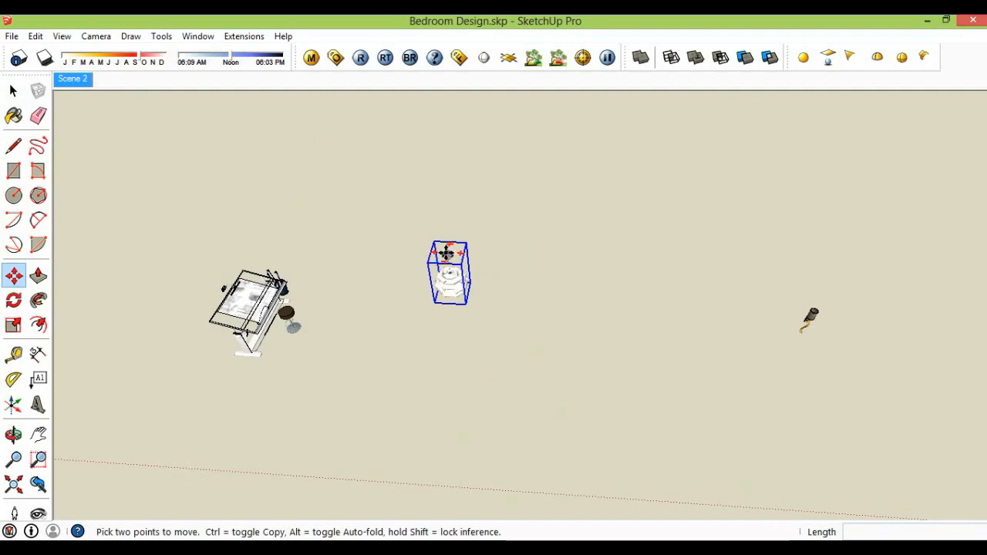
{"action": "left_click", "coordinate": [447, 252]}
{"action": "scroll", "coordinate": [622, 282], "scroll_direction": "down", "scroll_amount": 5}
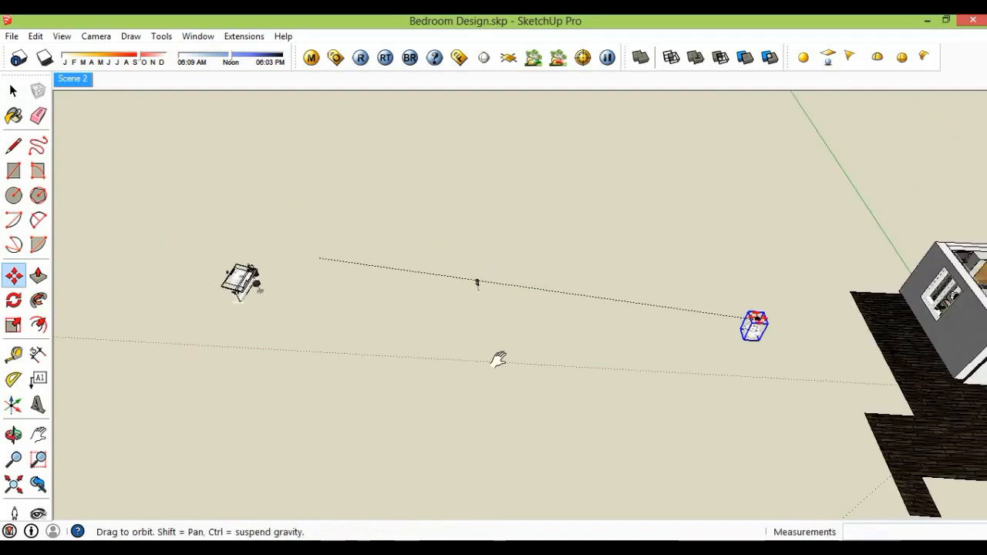
{"action": "middle_click_drag", "start_coordinate": [509, 356], "coordinate": [324, 328], "text": "shift"}
{"action": "scroll", "coordinate": [739, 356], "scroll_direction": "up", "scroll_amount": 3}
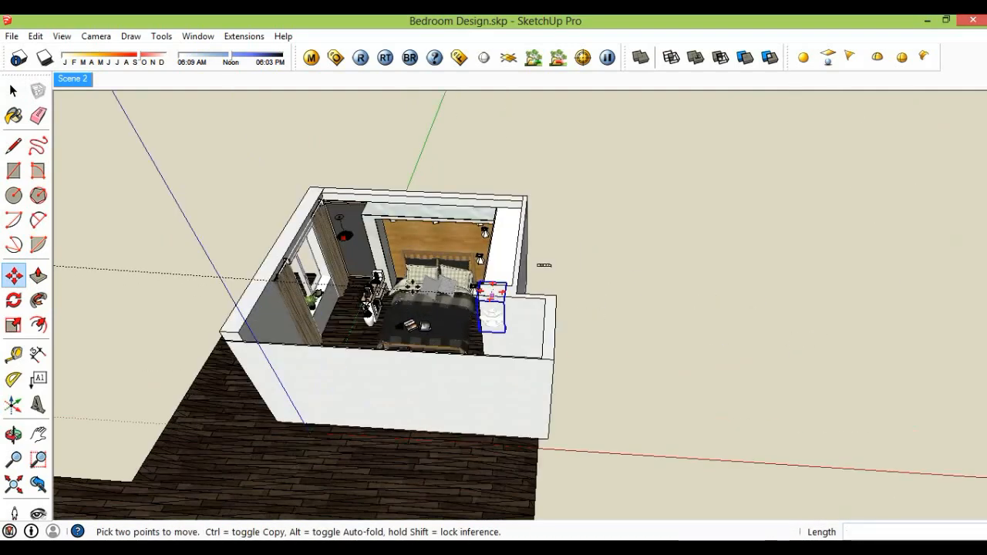
{"action": "scroll", "coordinate": [492, 295], "scroll_direction": "up", "scroll_amount": 3}
{"action": "scroll", "coordinate": [416, 229], "scroll_direction": "down", "scroll_amount": 1}
{"action": "middle_click_drag", "start_coordinate": [417, 228], "coordinate": [430, 253]}
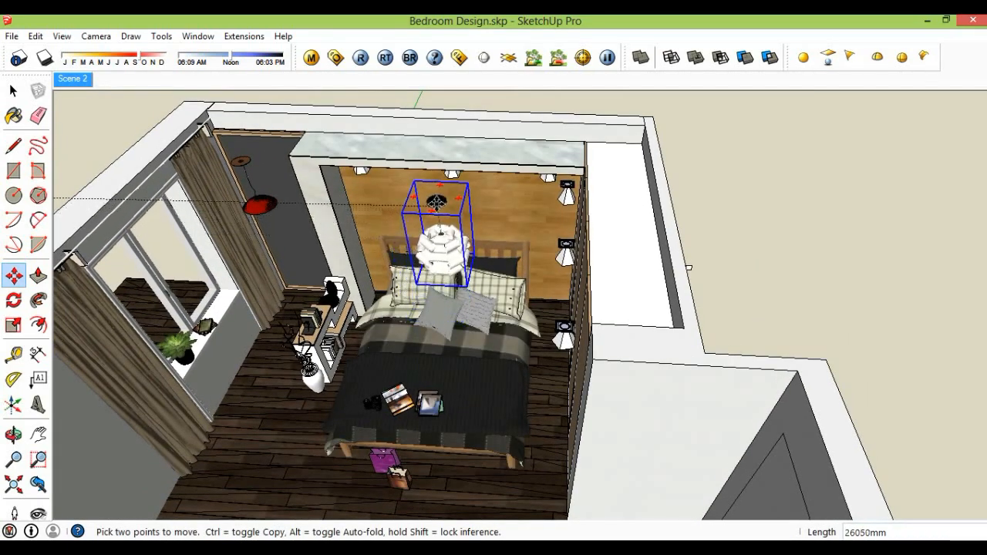
Shift the white pendant lamp about 603 mm toward the foot of the bed so it hangs over the blanket
{"action": "middle_click_drag", "start_coordinate": [489, 302], "coordinate": [531, 378]}
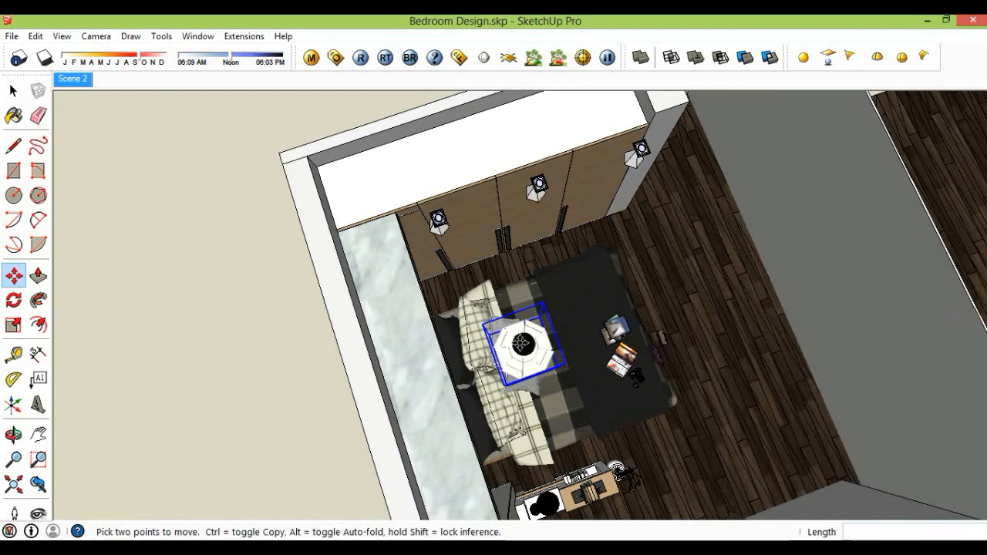
{"action": "scroll", "coordinate": [526, 351], "scroll_direction": "up", "scroll_amount": 4}
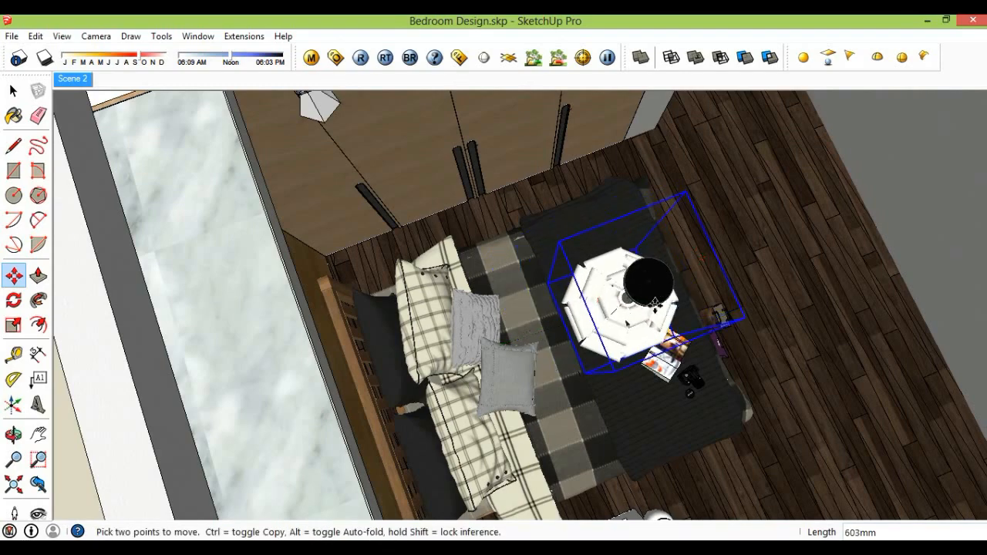
{"action": "key", "text": "space"}
Move the drafting table with its stool from the furniture area about 27842 mm into the bedroom, beside the near curtain
{"action": "scroll", "coordinate": [440, 316], "scroll_direction": "down", "scroll_amount": 5}
{"action": "middle_click_drag", "start_coordinate": [626, 324], "coordinate": [438, 260]}
{"action": "scroll", "coordinate": [340, 346], "scroll_direction": "down", "scroll_amount": 3}
{"action": "scroll", "coordinate": [438, 260], "scroll_direction": "down", "scroll_amount": 3}
{"action": "middle_click_drag", "start_coordinate": [397, 494], "coordinate": [446, 460]}
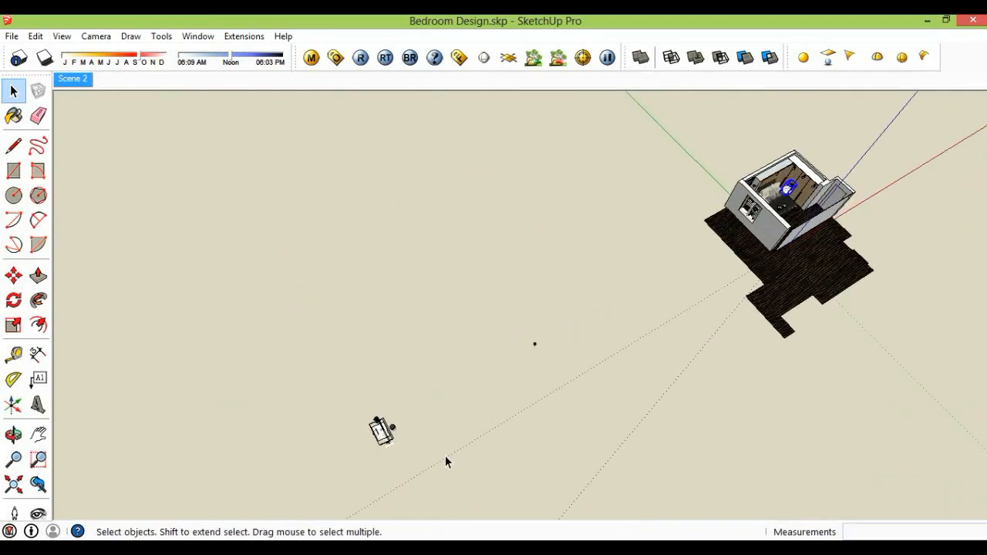
{"action": "scroll", "coordinate": [445, 461], "scroll_direction": "up", "scroll_amount": 2}
{"action": "scroll", "coordinate": [390, 464], "scroll_direction": "up", "scroll_amount": 1}
{"action": "left_click_drag", "start_coordinate": [391, 464], "coordinate": [344, 392]}
{"action": "key", "text": "m"}
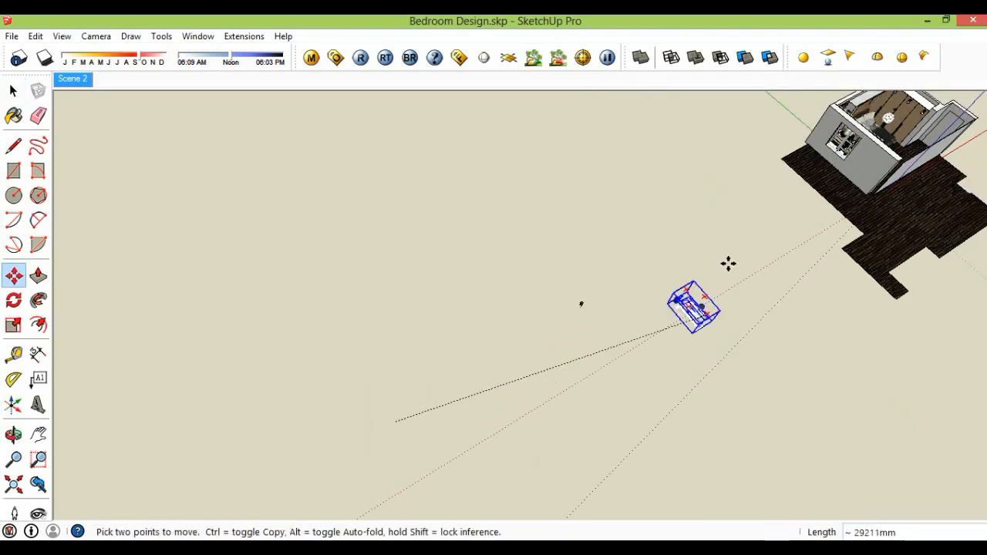
{"action": "scroll", "coordinate": [728, 265], "scroll_direction": "down", "scroll_amount": 3}
{"action": "left_click", "coordinate": [692, 283]}
{"action": "scroll", "coordinate": [729, 265], "scroll_direction": "up", "scroll_amount": 3}
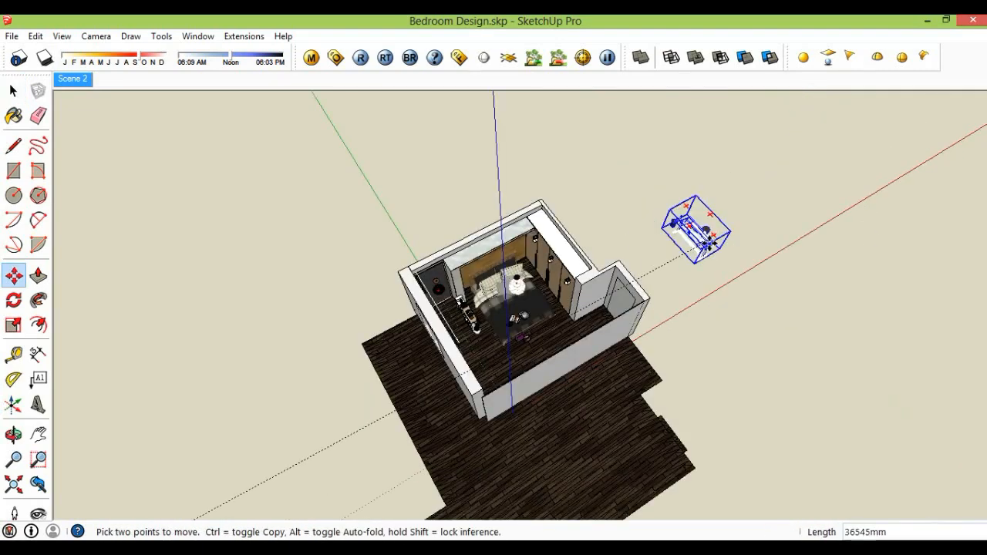
{"action": "scroll", "coordinate": [590, 303], "scroll_direction": "up", "scroll_amount": 7}
{"action": "middle_click_drag", "start_coordinate": [395, 416], "coordinate": [310, 422]}
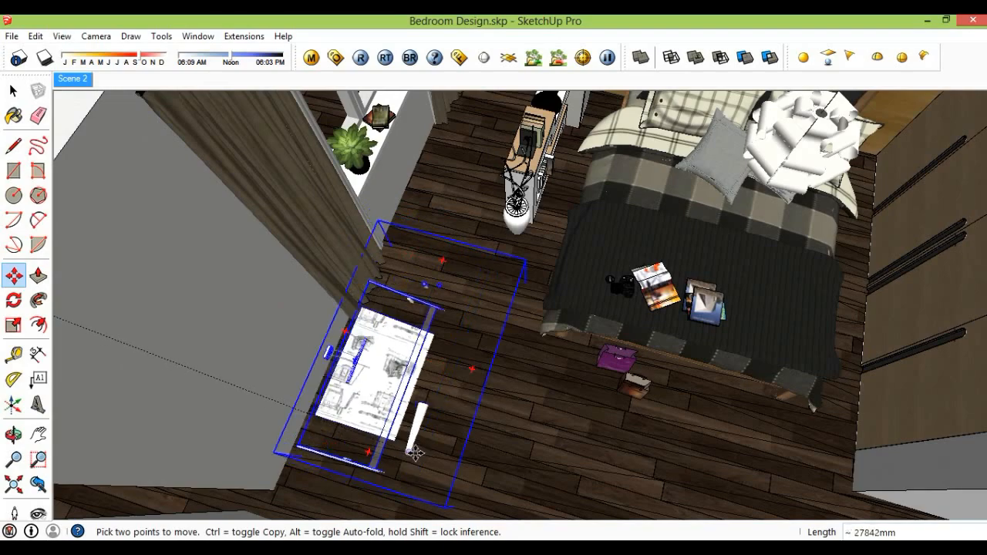
{"action": "left_click", "coordinate": [413, 451]}
Shift the drafting table and stool about 1570 mm to bring them closer to floor level beside the curtain
{"action": "scroll", "coordinate": [421, 450], "scroll_direction": "up", "scroll_amount": 1}
{"action": "scroll", "coordinate": [453, 399], "scroll_direction": "up", "scroll_amount": 5}
{"action": "mouse_move", "coordinate": [454, 399]}
{"action": "middle_mouse_down"}
{"action": "mouse_move", "coordinate": [242, 360]}
{"action": "mouse_move", "coordinate": [346, 452]}
{"action": "mouse_move", "coordinate": [375, 326]}
{"action": "mouse_move", "coordinate": [432, 347]}
{"action": "mouse_move", "coordinate": [439, 323]}
{"action": "mouse_move", "coordinate": [456, 321]}
{"action": "mouse_move", "coordinate": [454, 368]}
{"action": "mouse_move", "coordinate": [470, 335]}
{"action": "mouse_move", "coordinate": [447, 334]}
{"action": "mouse_move", "coordinate": [447, 272]}
{"action": "mouse_move", "coordinate": [465, 331]}
{"action": "mouse_move", "coordinate": [486, 342]}
{"action": "middle_mouse_up"}
{"action": "mouse_move", "coordinate": [486, 343]}
{"action": "left_mouse_down"}
{"action": "mouse_move", "coordinate": [482, 293]}
{"action": "mouse_move", "coordinate": [468, 279]}
{"action": "left_mouse_up"}
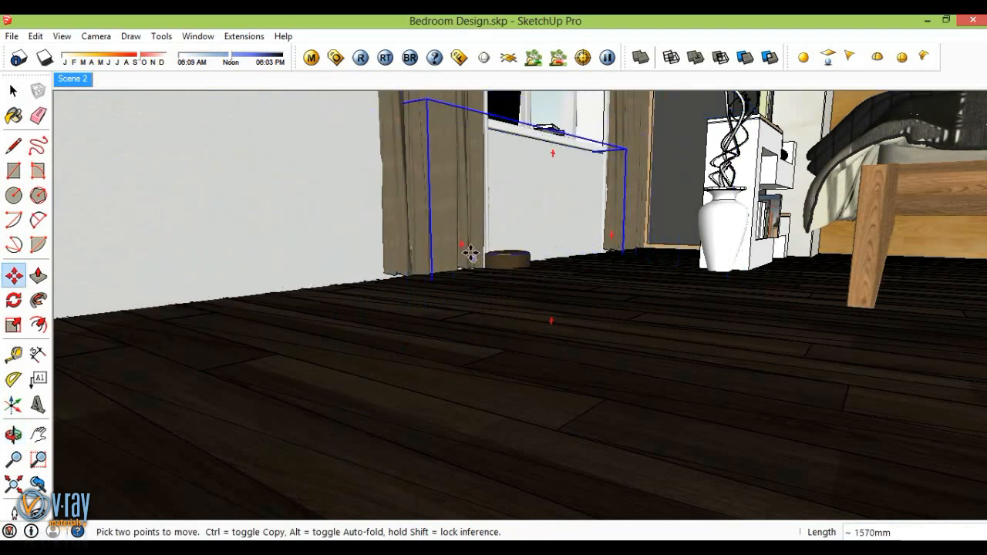
{"action": "key", "text": "space"}
Adjust the drafting table's height from a low viewpoint so its legs and the stool rest on the wooden floor
{"action": "middle_click_drag", "start_coordinate": [498, 320], "coordinate": [529, 304]}
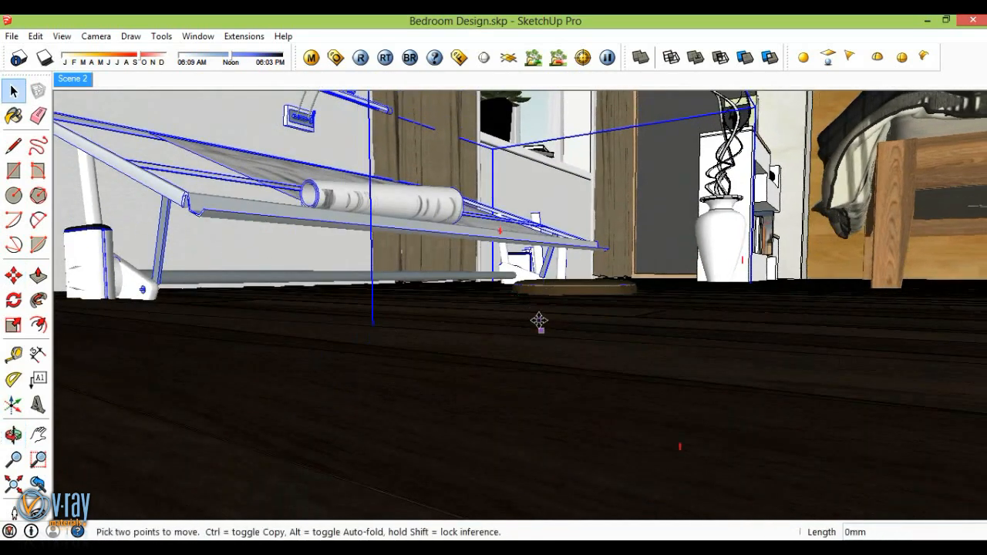
{"action": "mouse_move", "coordinate": [539, 317]}
{"action": "left_mouse_down"}
{"action": "mouse_move", "coordinate": [556, 345]}
{"action": "mouse_move", "coordinate": [548, 318]}
{"action": "mouse_move", "coordinate": [560, 219]}
{"action": "mouse_move", "coordinate": [576, 354]}
{"action": "left_mouse_up"}
{"action": "left_click", "coordinate": [576, 349]}
{"action": "key", "text": "space"}
{"action": "middle_click_drag", "start_coordinate": [310, 364], "coordinate": [338, 368]}
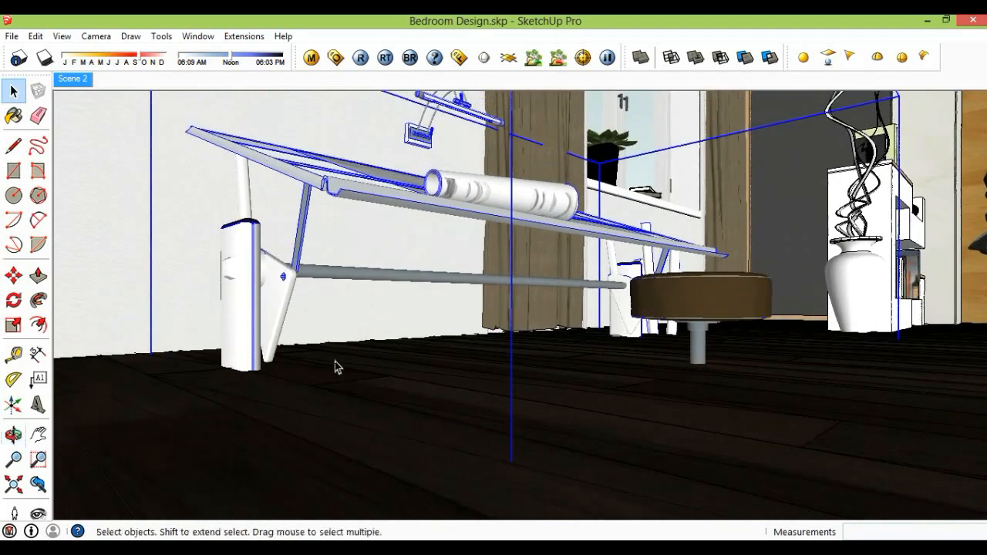
{"action": "left_click_drag", "start_coordinate": [245, 347], "coordinate": [245, 180]}
{"action": "mouse_move", "coordinate": [254, 351]}
{"action": "left_mouse_down"}
{"action": "mouse_move", "coordinate": [249, 335]}
{"action": "mouse_move", "coordinate": [253, 359]}
{"action": "left_mouse_up"}
Restore the Scene 2 camera view of the furnished bedroom and select the bed
{"action": "middle_click_drag", "start_coordinate": [513, 301], "coordinate": [543, 386]}
{"action": "scroll", "coordinate": [579, 378], "scroll_direction": "up", "scroll_amount": 5}
{"action": "key", "text": "space"}
{"action": "scroll", "coordinate": [593, 372], "scroll_direction": "up", "scroll_amount": 1}
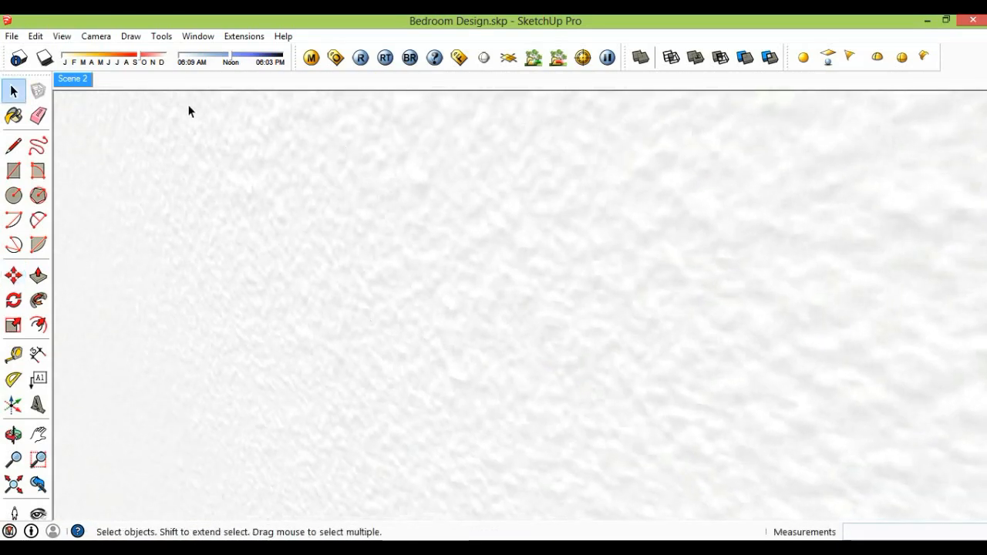
{"action": "left_click", "coordinate": [73, 79]}
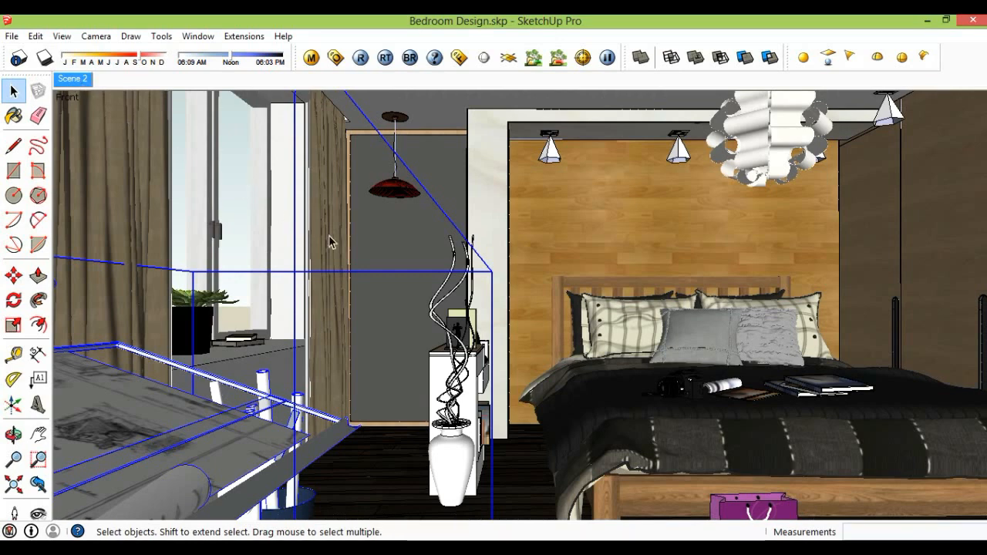
{"action": "left_click", "coordinate": [552, 312]}
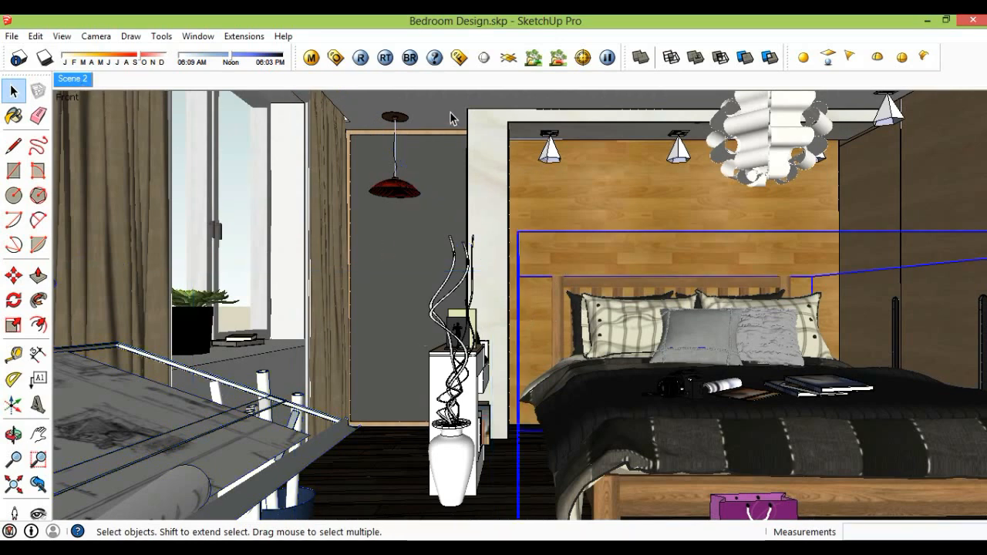
Start a V-Ray test render of Scene 2, then stop it during the light cache and close its windows
{"action": "left_click", "coordinate": [459, 60]}
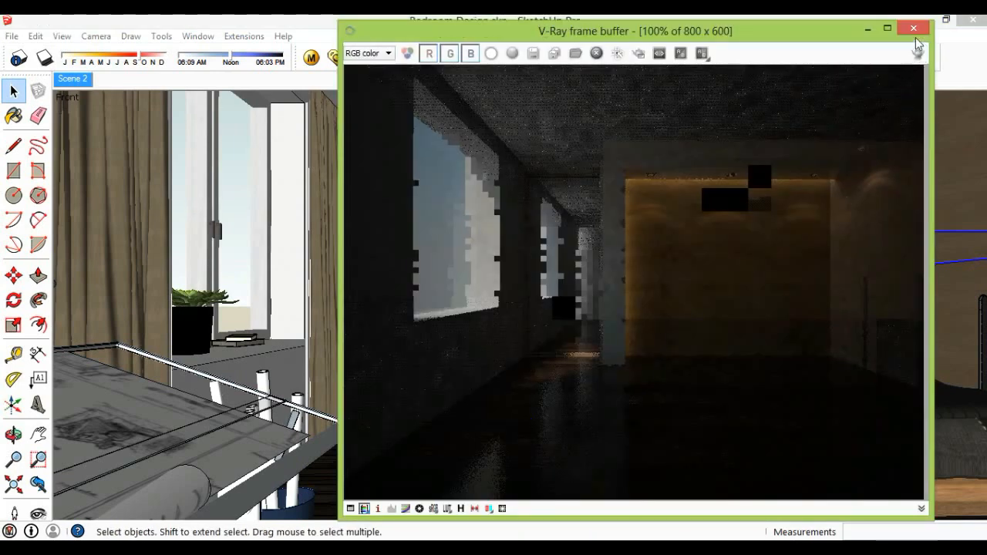
{"action": "left_click", "coordinate": [913, 29]}
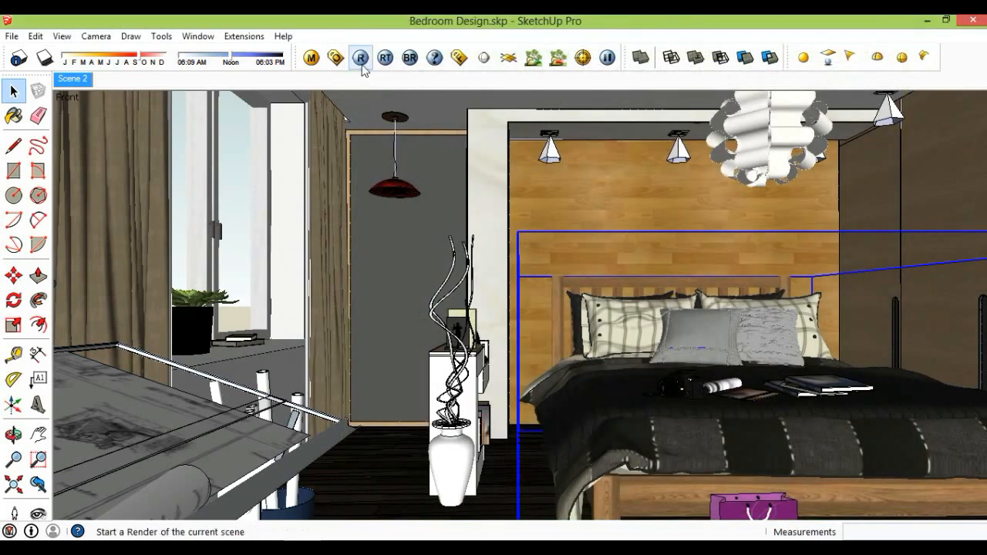
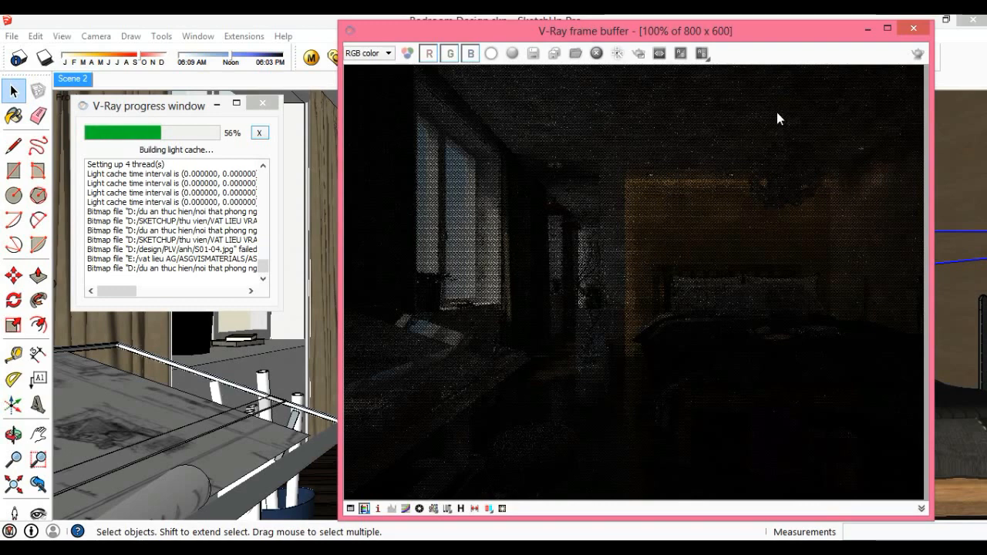
{"action": "left_click_drag", "start_coordinate": [789, 38], "coordinate": [794, 37]}
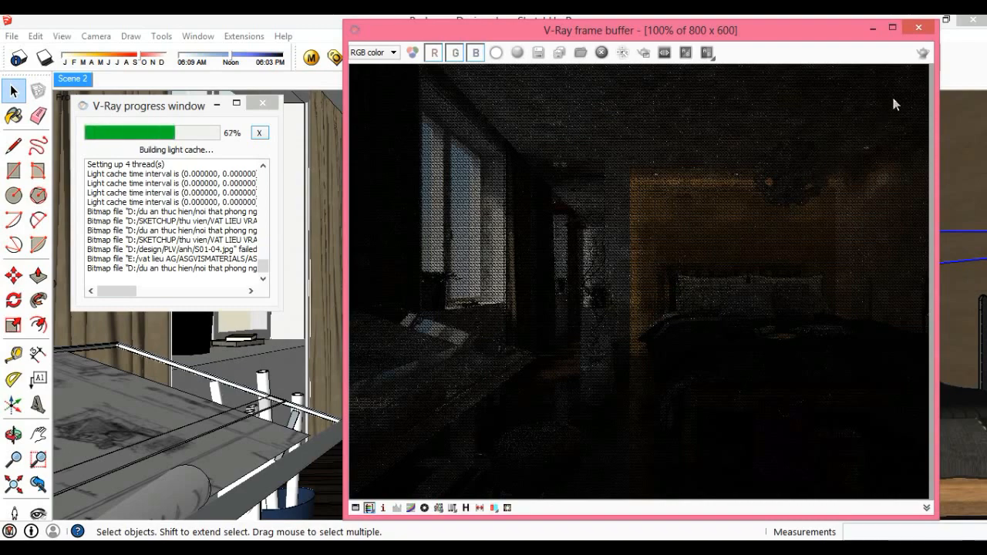
{"action": "left_click", "coordinate": [915, 30]}
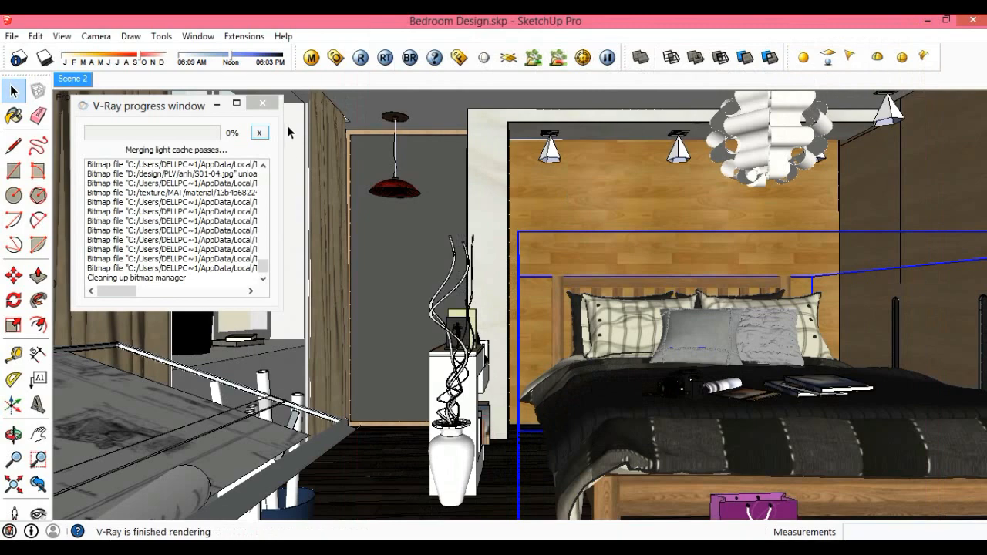
{"action": "left_click", "coordinate": [263, 104]}
Examine the brightness of the stopped render in the V-Ray frame buffer and bring up the material library
{"action": "left_click", "coordinate": [459, 56]}
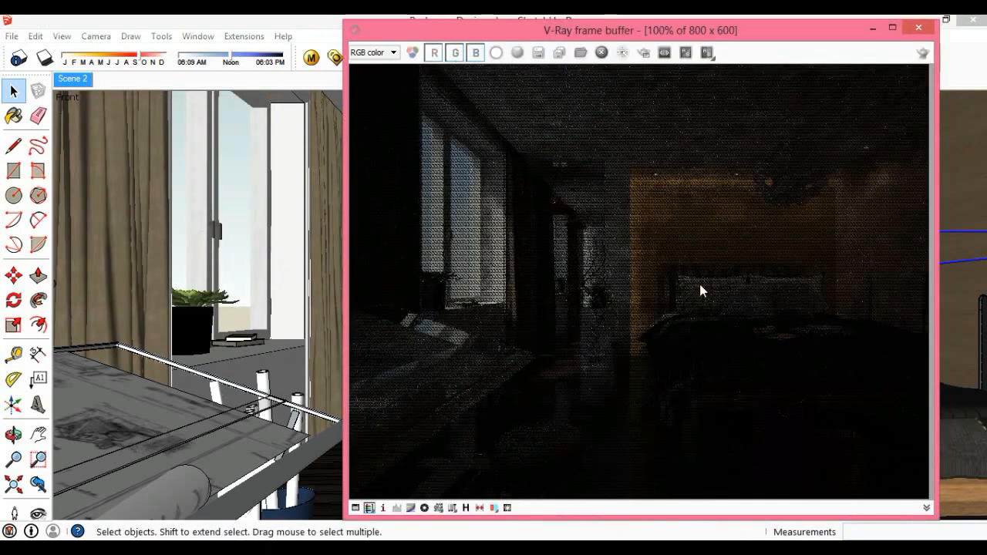
{"action": "left_click", "coordinate": [916, 30]}
{"action": "middle_click_drag", "start_coordinate": [463, 203], "coordinate": [552, 199]}
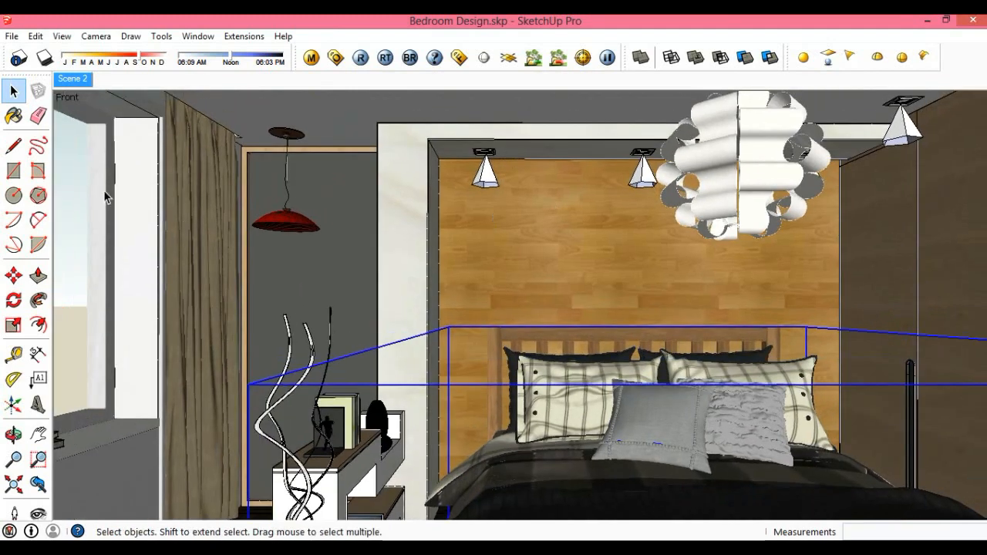
{"action": "left_click", "coordinate": [13, 116]}
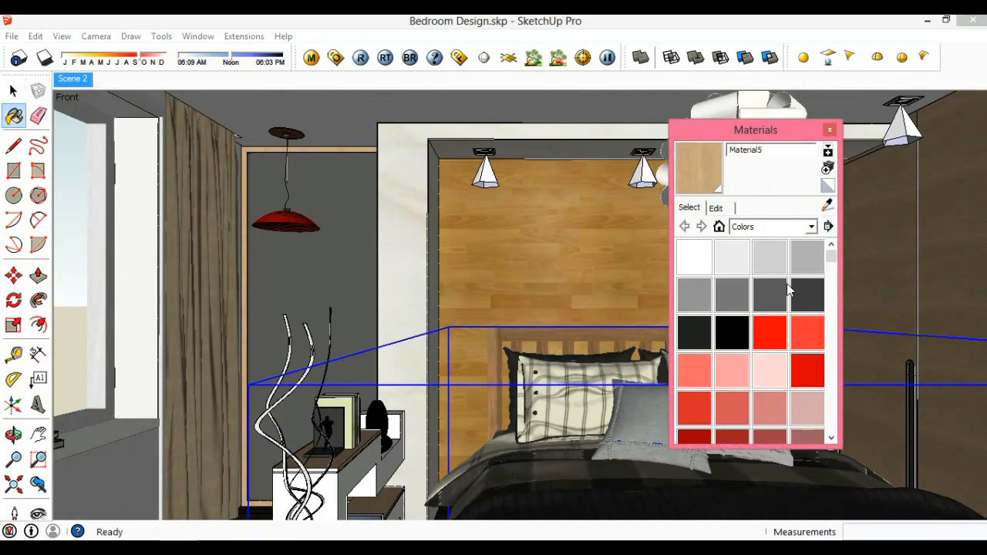
{"action": "left_click", "coordinate": [459, 58]}
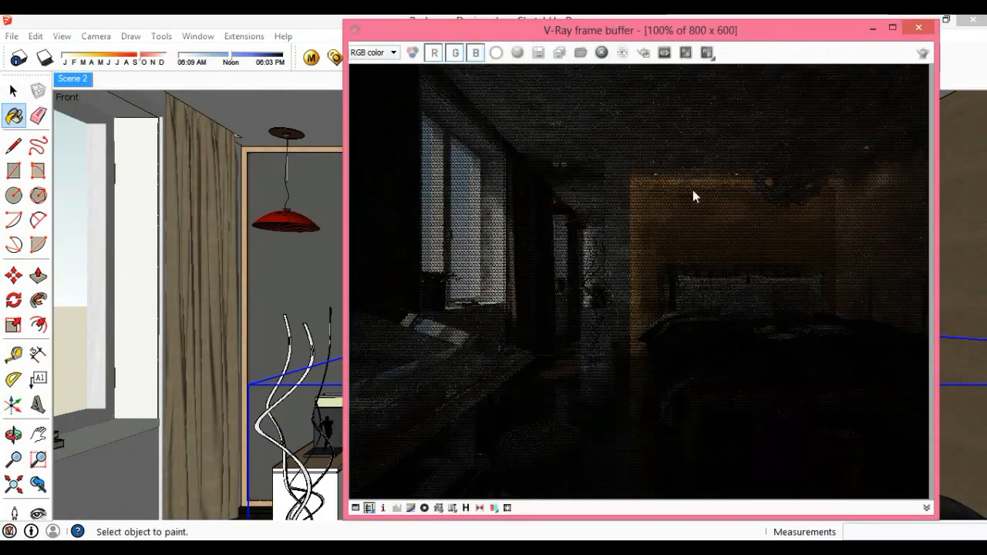
{"action": "left_click", "coordinate": [918, 28]}
Set the power of the V-Ray IES light inside the downlight component above the headboard to 30000
{"action": "key", "text": "space"}
{"action": "left_click", "coordinate": [486, 175]}
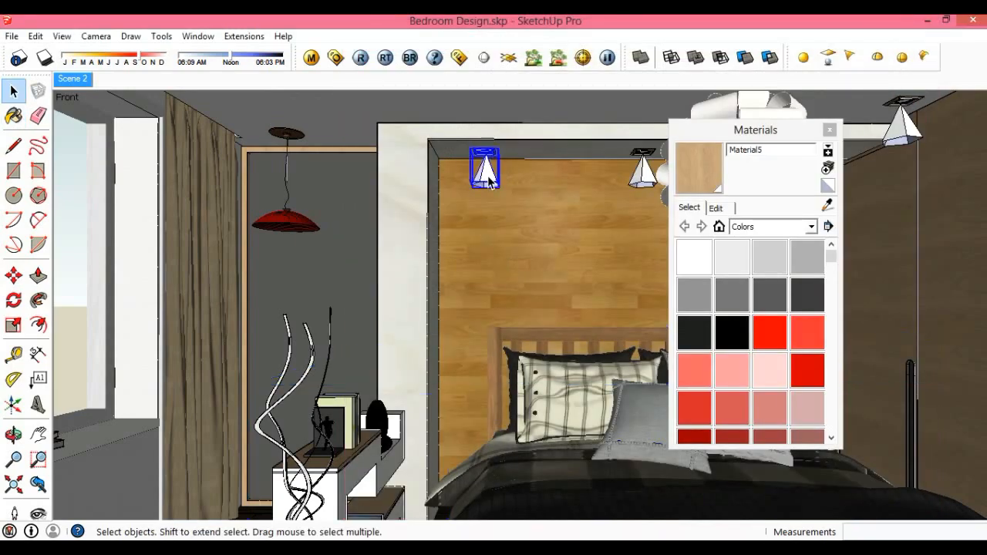
{"action": "double_click", "coordinate": [487, 176]}
{"action": "left_click", "coordinate": [488, 176]}
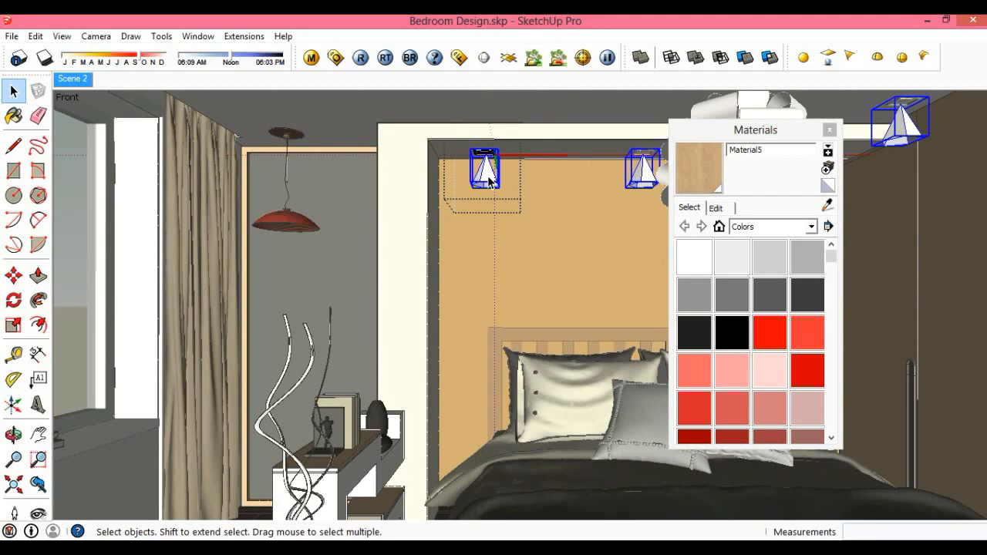
{"action": "right_click", "coordinate": [488, 175]}
{"action": "mouse_move", "coordinate": [608, 420]}
{"action": "left_click", "coordinate": [669, 419]}
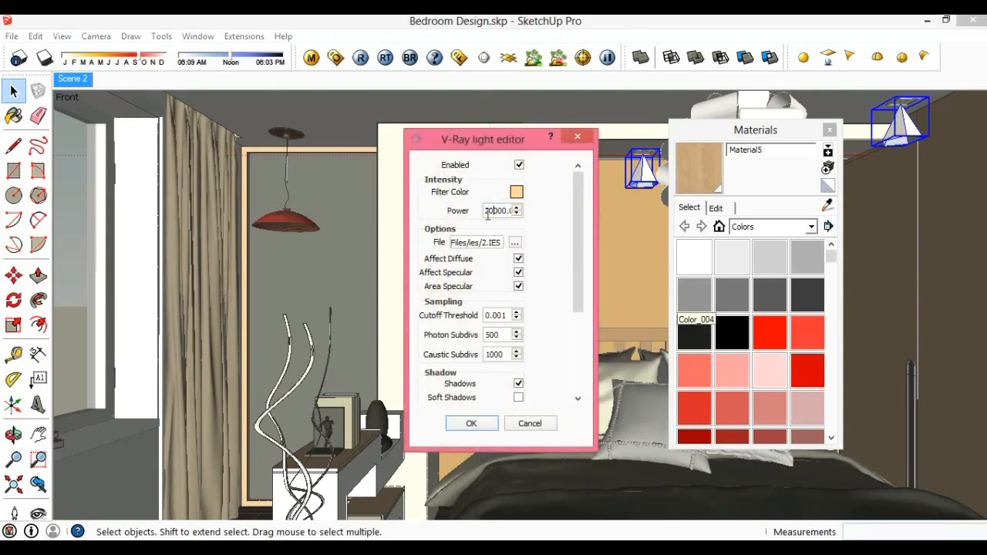
{"action": "type", "text": "3"}
{"action": "left_click", "coordinate": [472, 423]}
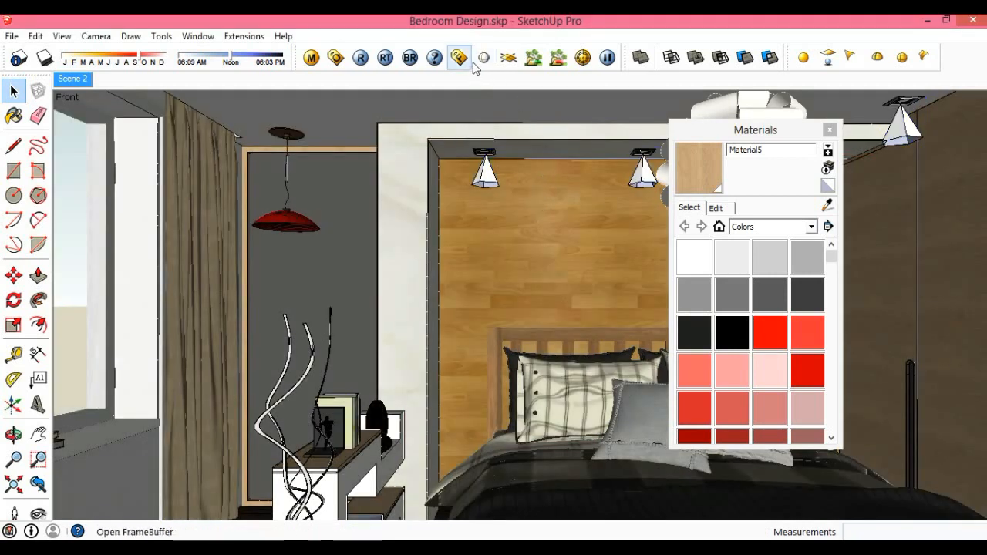
{"action": "left_click", "coordinate": [469, 62]}
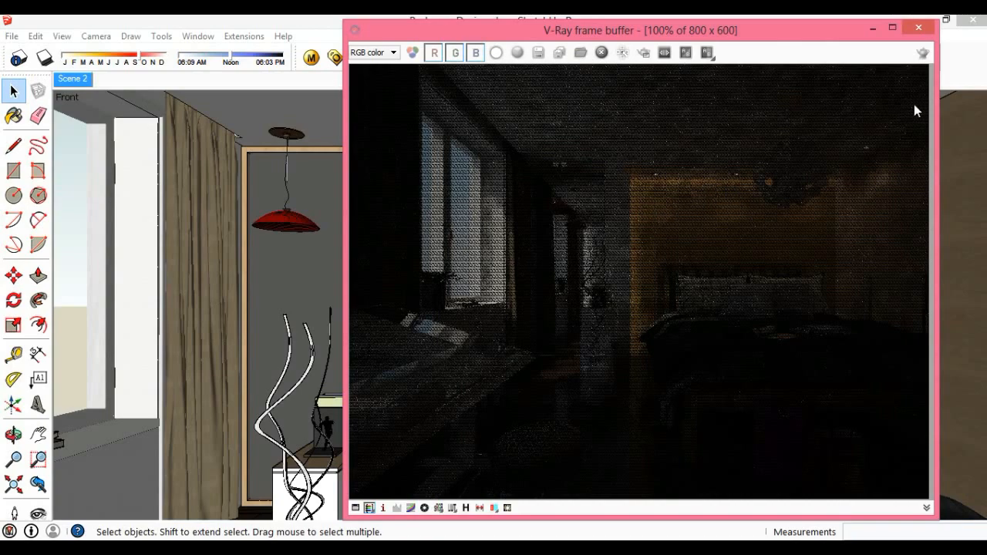
{"action": "left_click", "coordinate": [919, 29]}
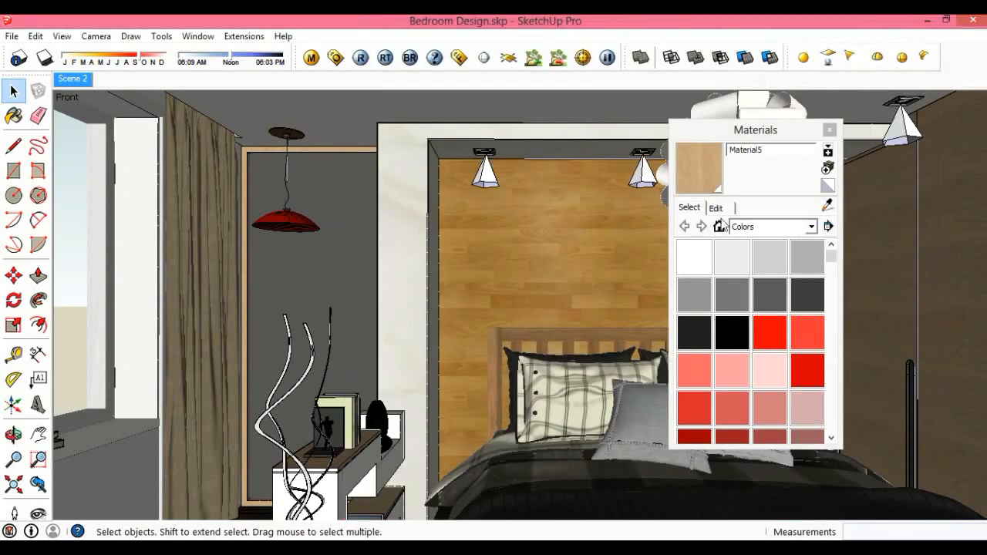
{"action": "left_click_drag", "start_coordinate": [748, 129], "coordinate": [489, 124]}
{"action": "left_click", "coordinate": [548, 252]}
{"action": "left_click", "coordinate": [568, 201]}
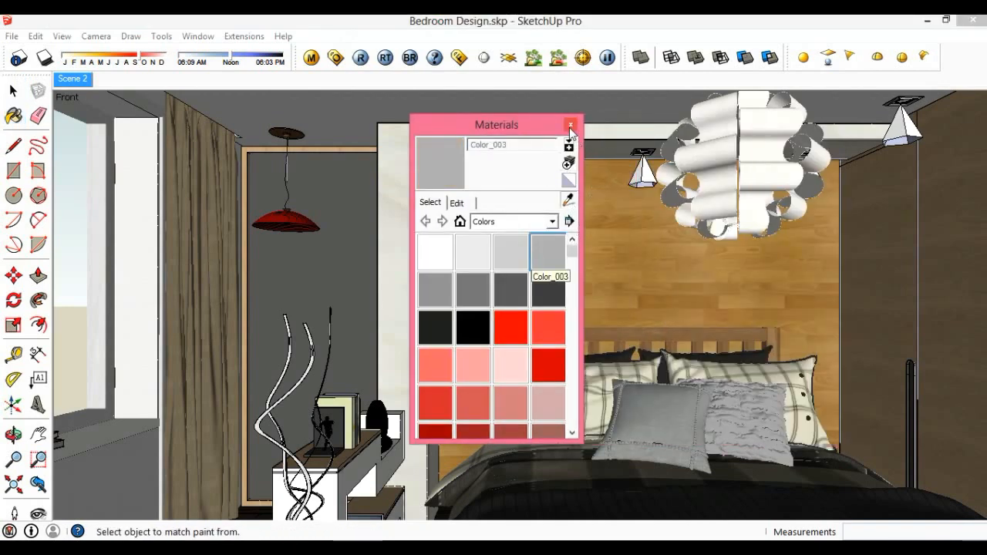
{"action": "left_click", "coordinate": [570, 125]}
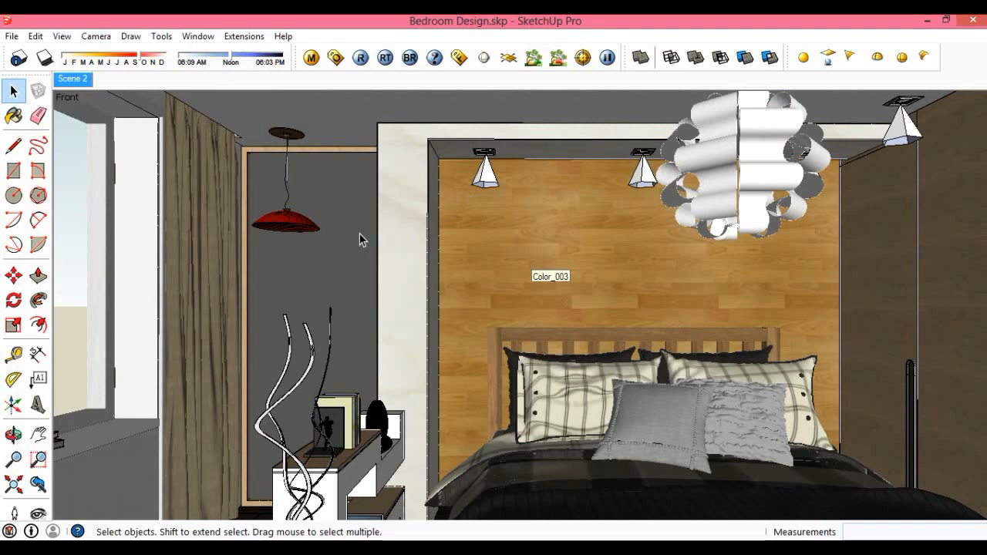
Return to the Scene 2 camera view and recheck the stopped render in the V-Ray frame buffer
{"action": "left_click", "coordinate": [74, 81]}
{"action": "left_click", "coordinate": [459, 57]}
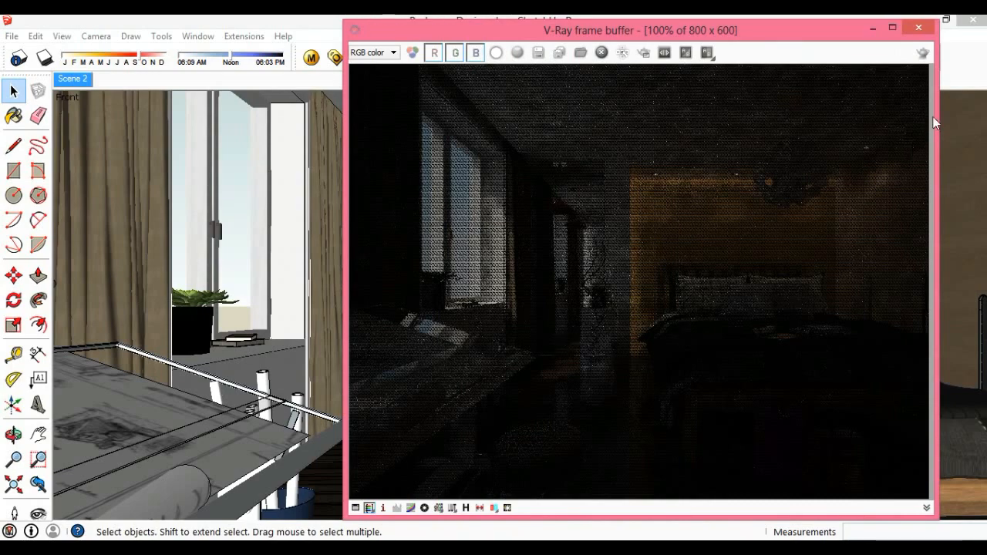
{"action": "left_click", "coordinate": [928, 31]}
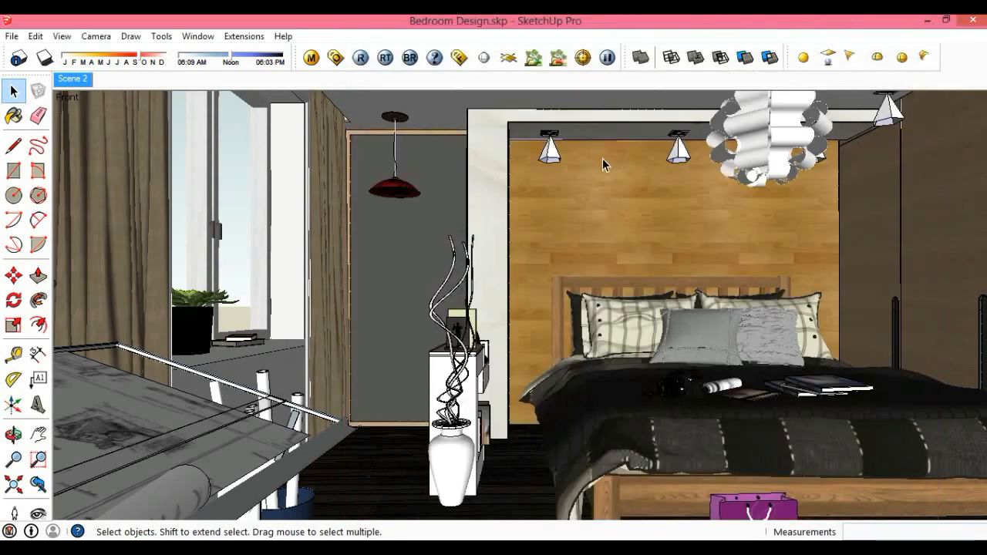
Set the V-Ray physical camera to shutter speed 200, film speed (ISO) 400 and F-number 7
{"action": "left_click", "coordinate": [332, 67]}
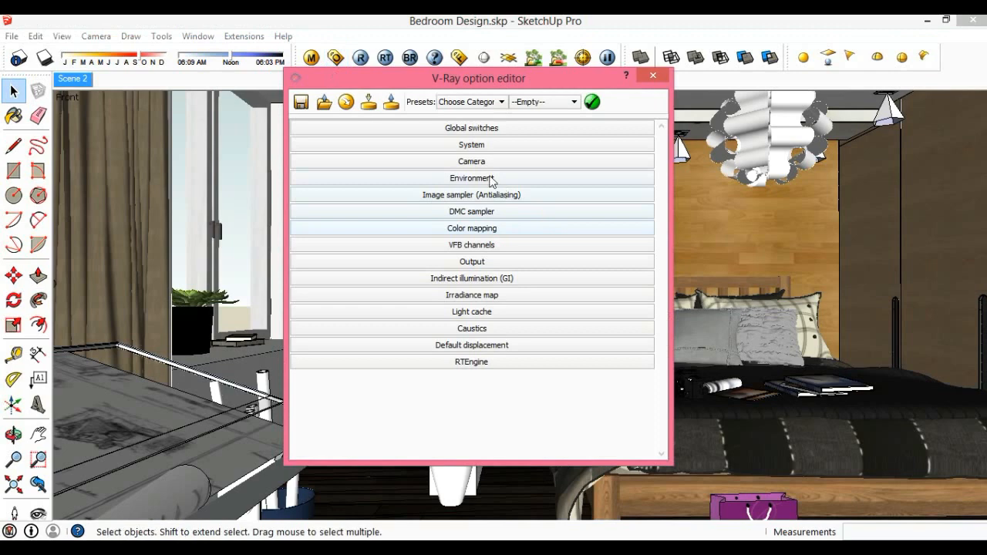
{"action": "left_click", "coordinate": [484, 163]}
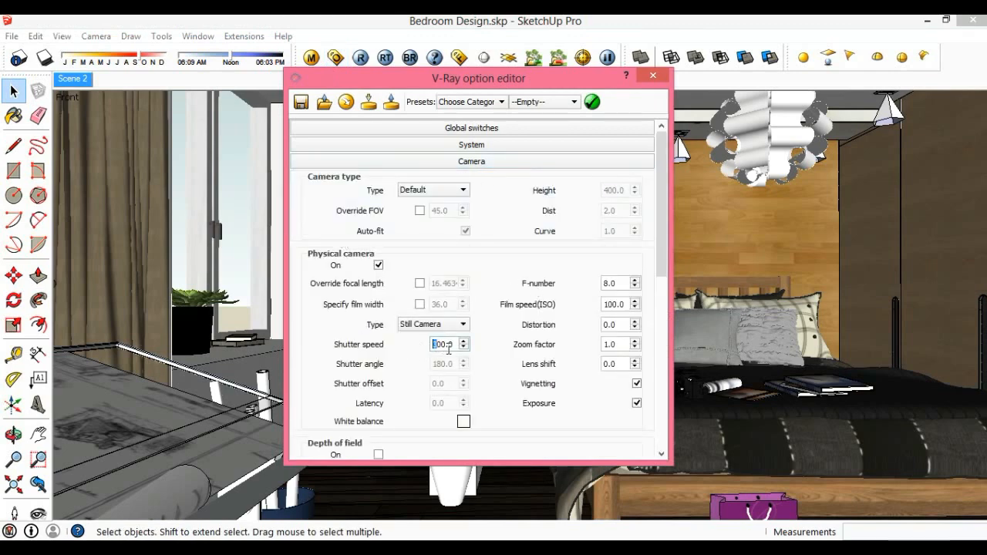
{"action": "mouse_move", "coordinate": [451, 349]}
{"action": "double_click", "coordinate": [612, 283]}
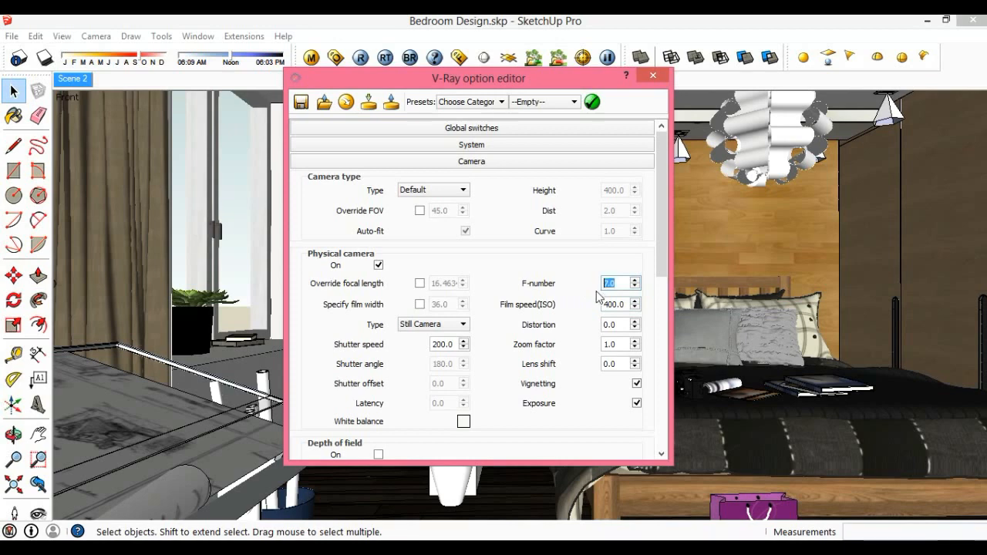
{"action": "left_click", "coordinate": [465, 163]}
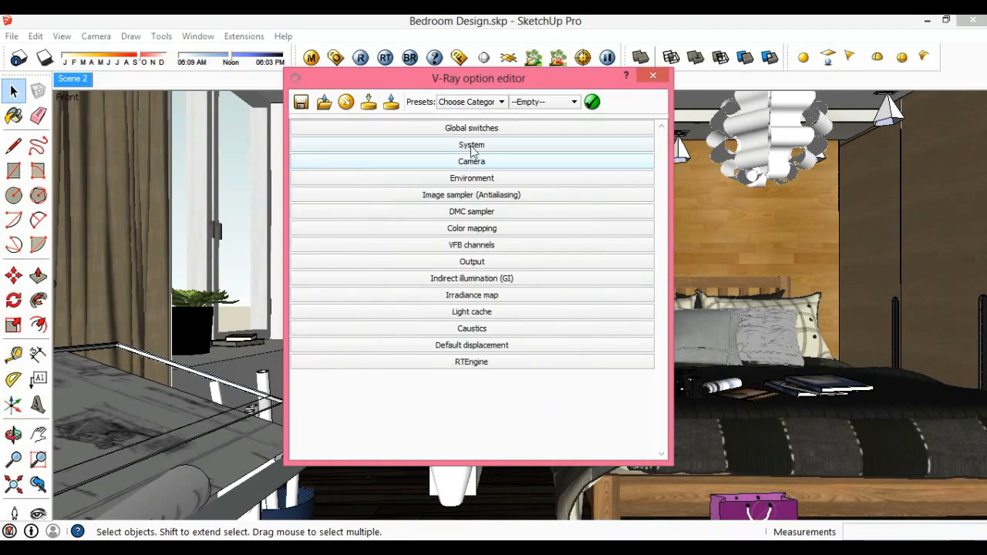
Review the system, image sampler and DMC sampler settings in the V-Ray options
{"action": "left_click", "coordinate": [472, 147]}
{"action": "left_click", "coordinate": [486, 146]}
{"action": "left_click", "coordinate": [483, 197]}
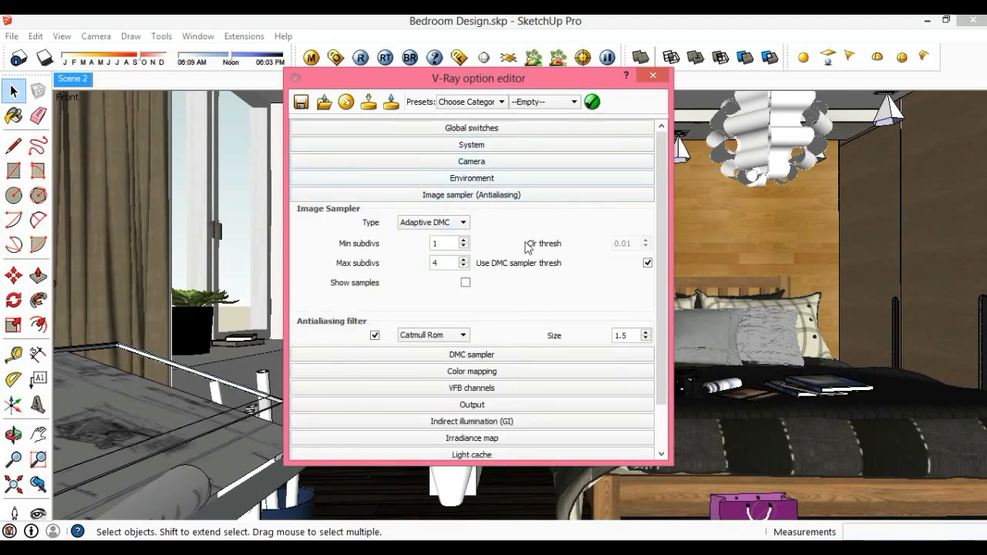
{"action": "left_click", "coordinate": [519, 197]}
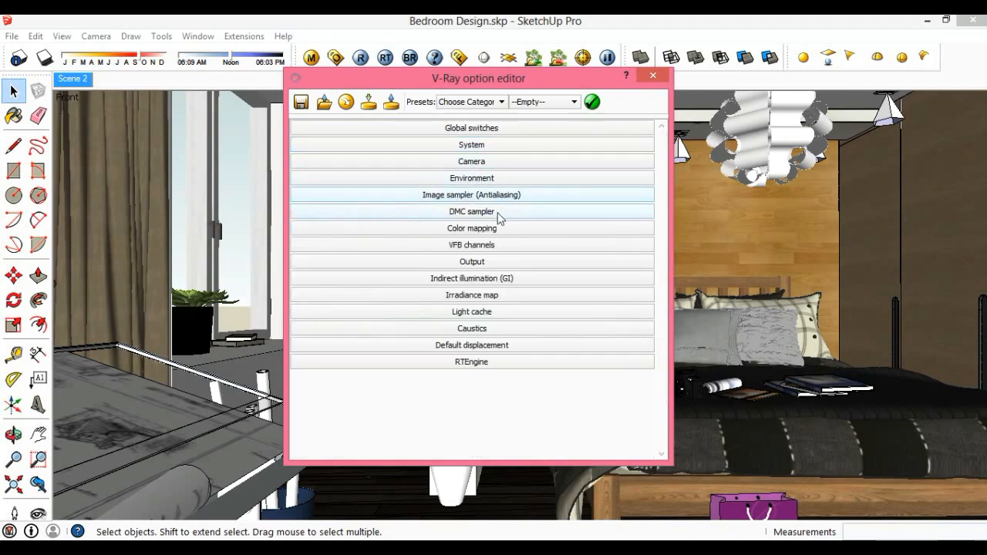
{"action": "left_click", "coordinate": [496, 213]}
{"action": "left_click", "coordinate": [496, 213]}
For Exponential color mapping, set the dark multiplier to 1.2, enable Sub-pixel mapping and disable Linear workflow
{"action": "left_click", "coordinate": [499, 230]}
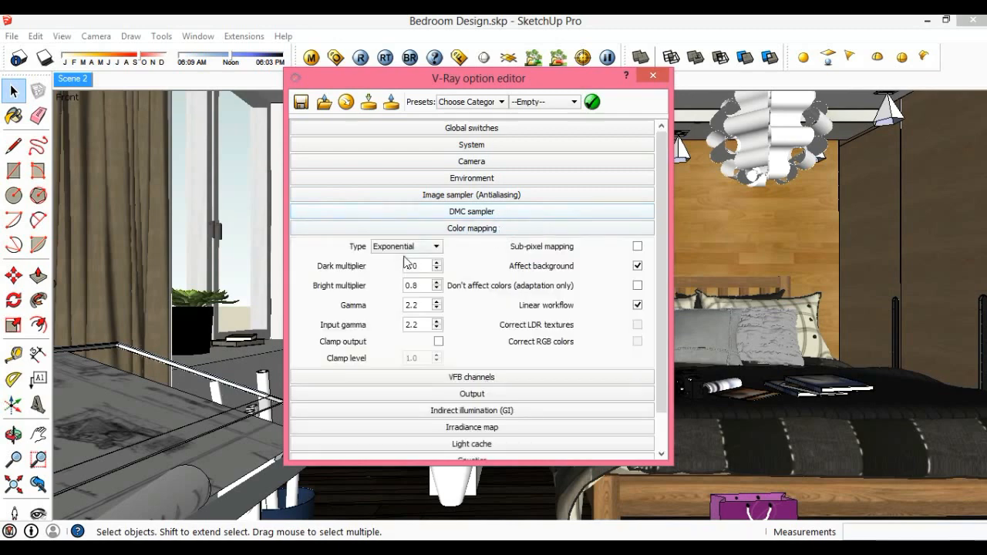
{"action": "left_click", "coordinate": [416, 247]}
{"action": "left_click", "coordinate": [413, 268]}
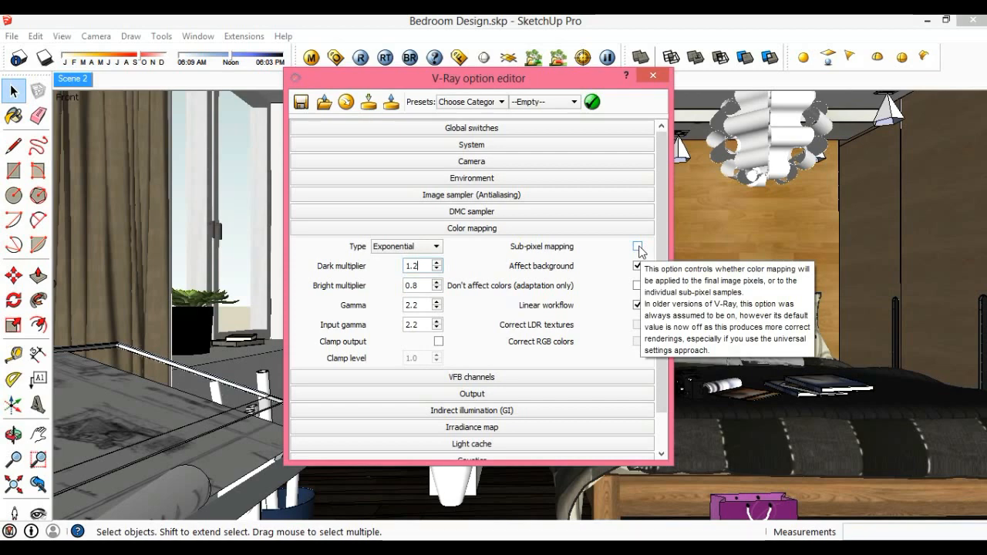
{"action": "left_click", "coordinate": [637, 247]}
{"action": "left_click", "coordinate": [638, 305]}
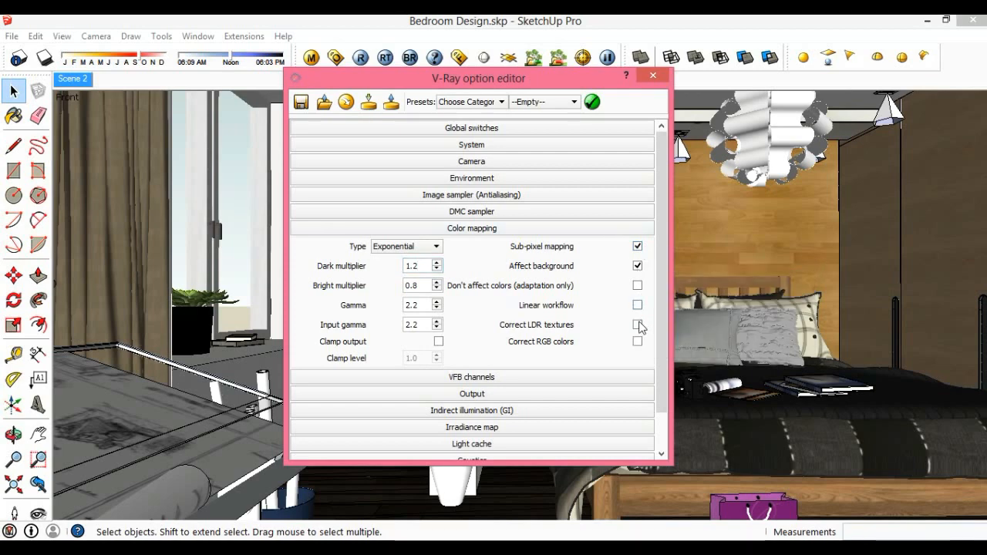
{"action": "left_click", "coordinate": [460, 230]}
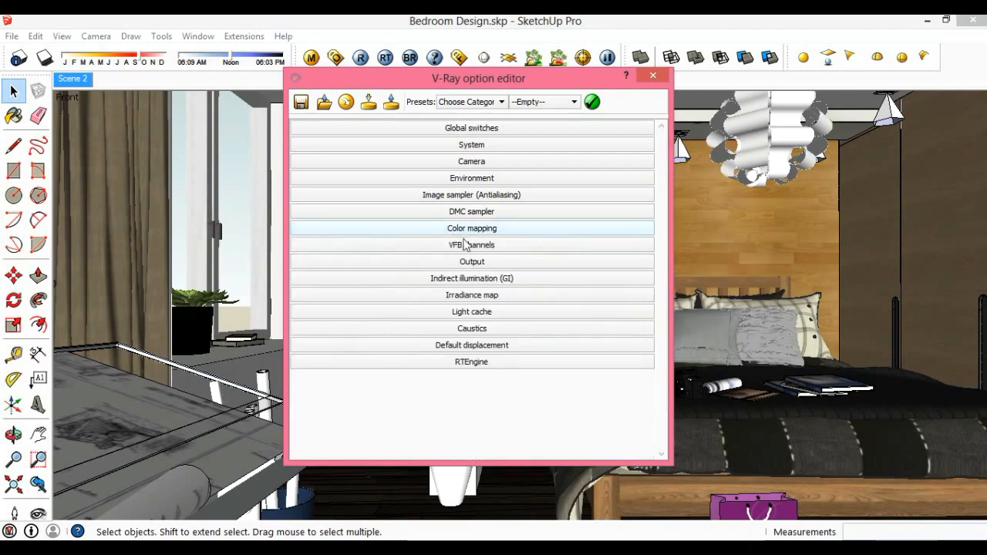
Recheck the stopped render in the frame buffer and choose the 800x600 output size
{"action": "left_click", "coordinate": [471, 261]}
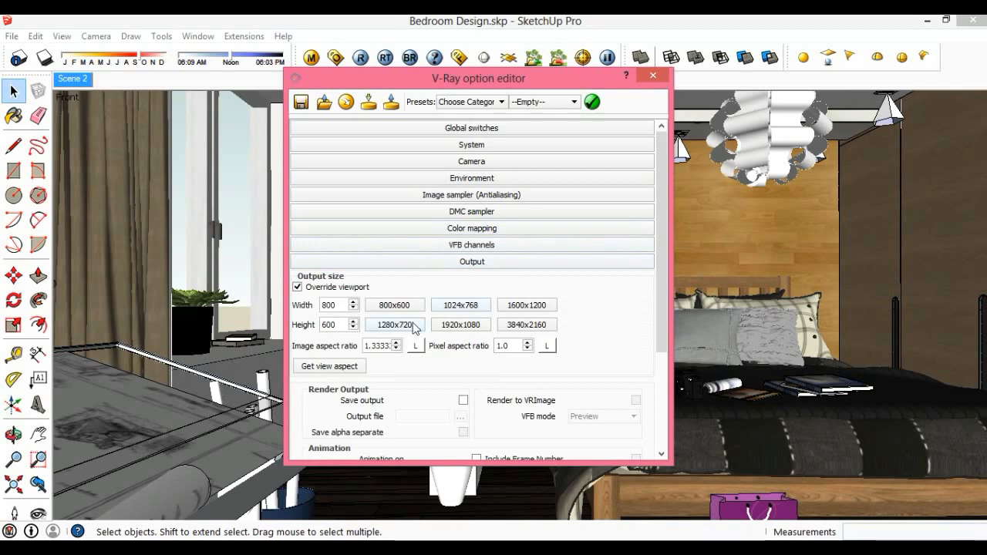
{"action": "left_click", "coordinate": [459, 58]}
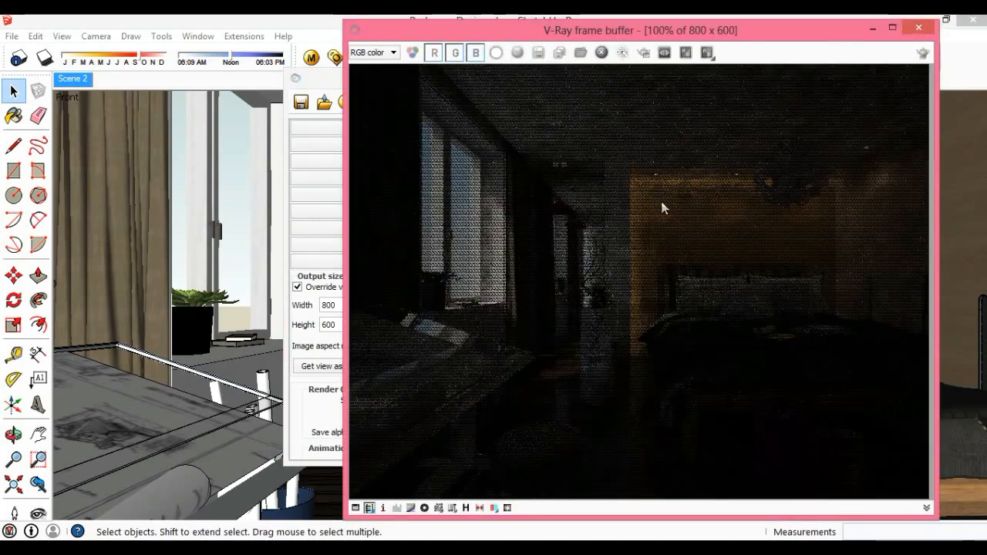
{"action": "left_click", "coordinate": [919, 28]}
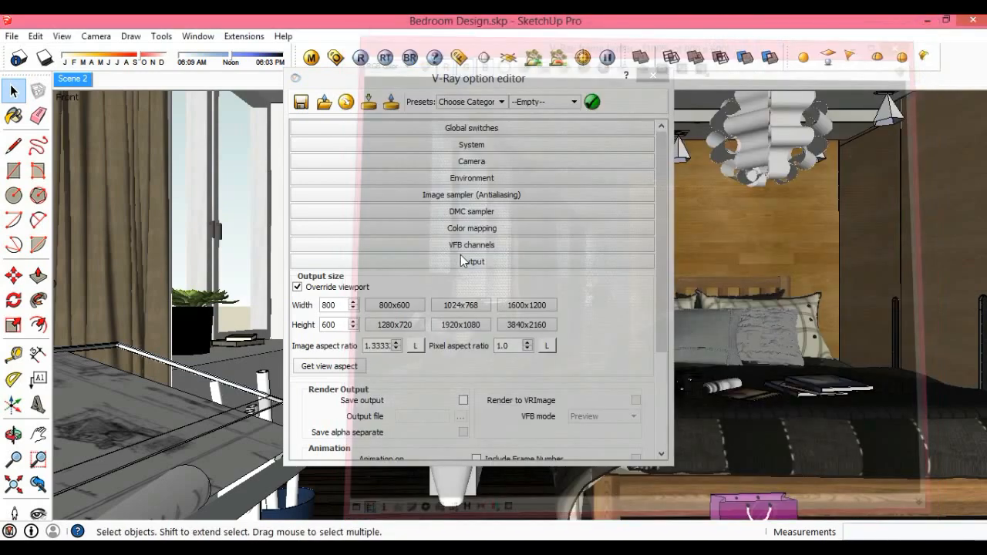
{"action": "left_click", "coordinate": [399, 307]}
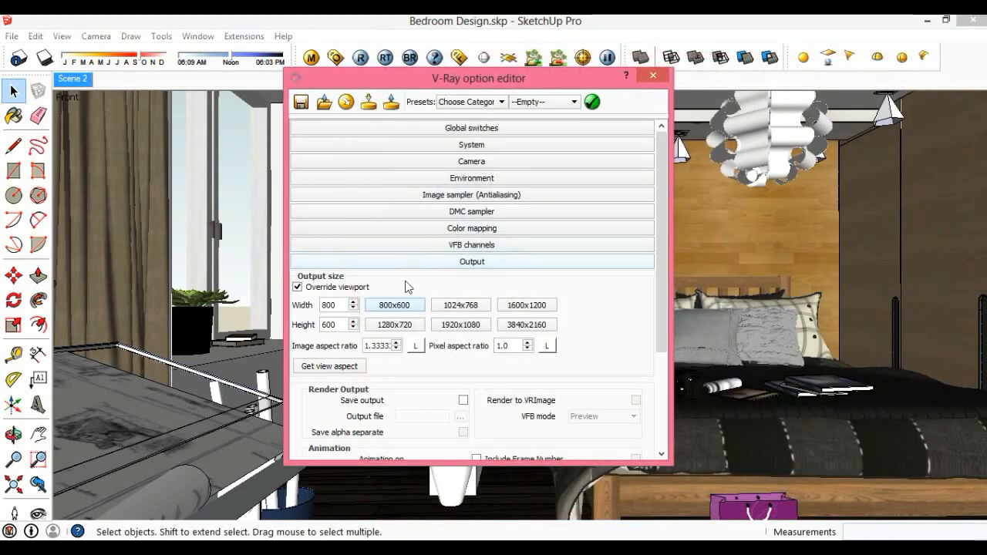
{"action": "left_click", "coordinate": [458, 266]}
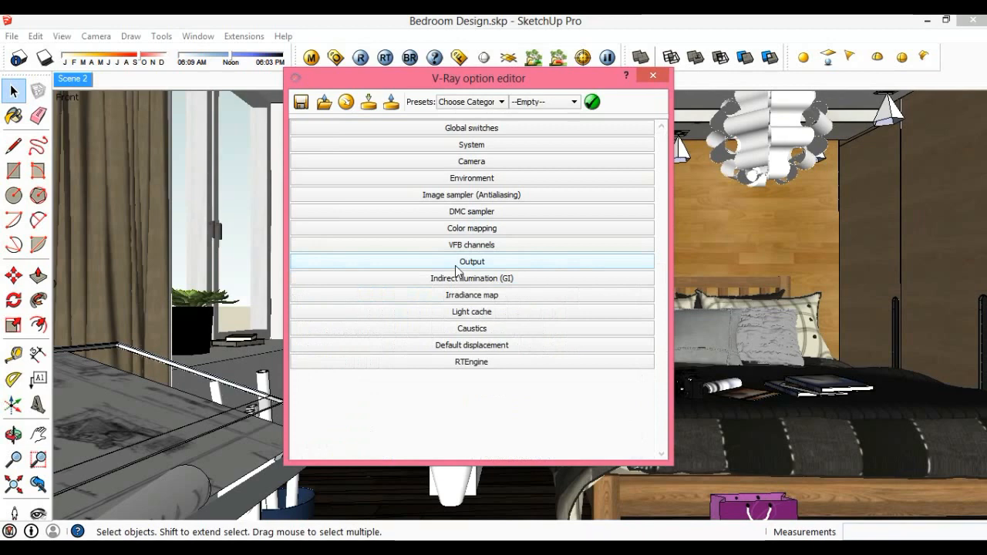
Turn on ambient occlusion in the indirect illumination settings and check the light cache parameters
{"action": "left_click", "coordinate": [464, 279]}
{"action": "left_click", "coordinate": [637, 335]}
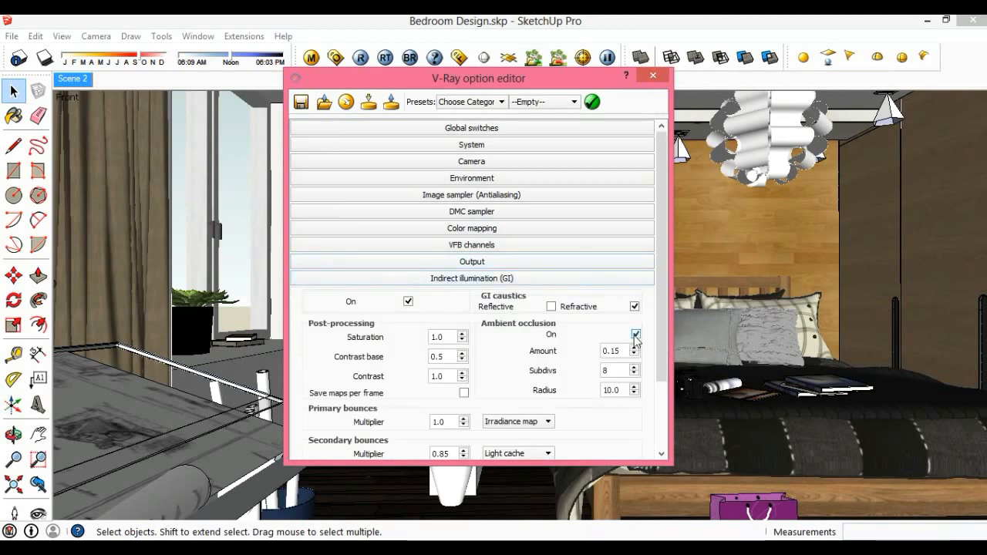
{"action": "left_click", "coordinate": [497, 279]}
{"action": "left_click", "coordinate": [495, 314]}
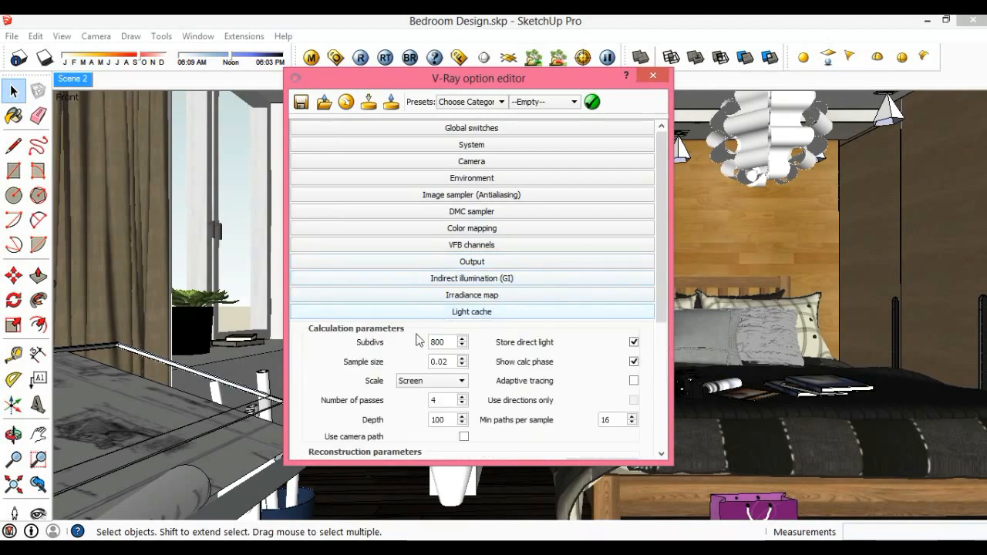
{"action": "left_click", "coordinate": [468, 311]}
Choose the 1280x720 output size and start the V-Ray render of Scene 2
{"action": "left_click", "coordinate": [469, 263]}
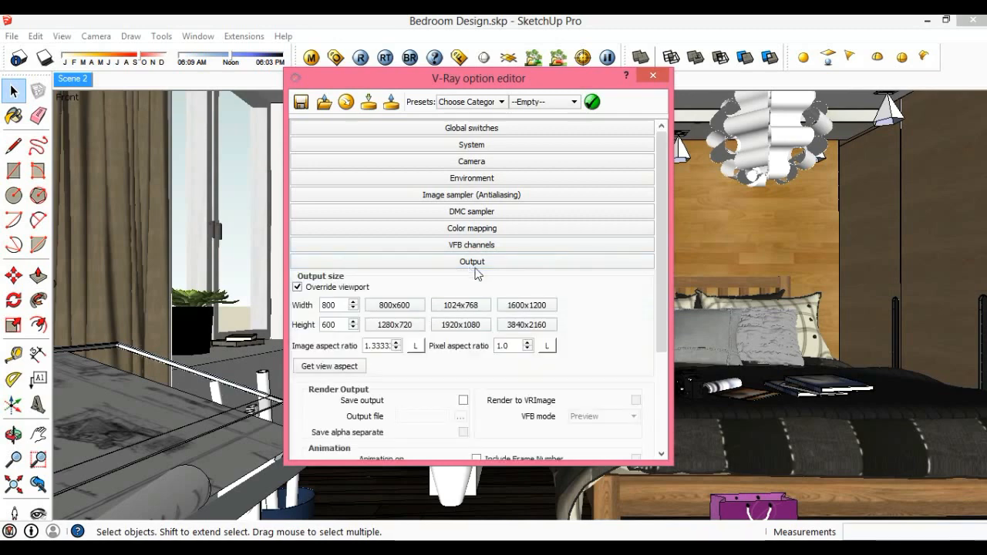
{"action": "left_click", "coordinate": [398, 327]}
{"action": "left_click", "coordinate": [490, 264]}
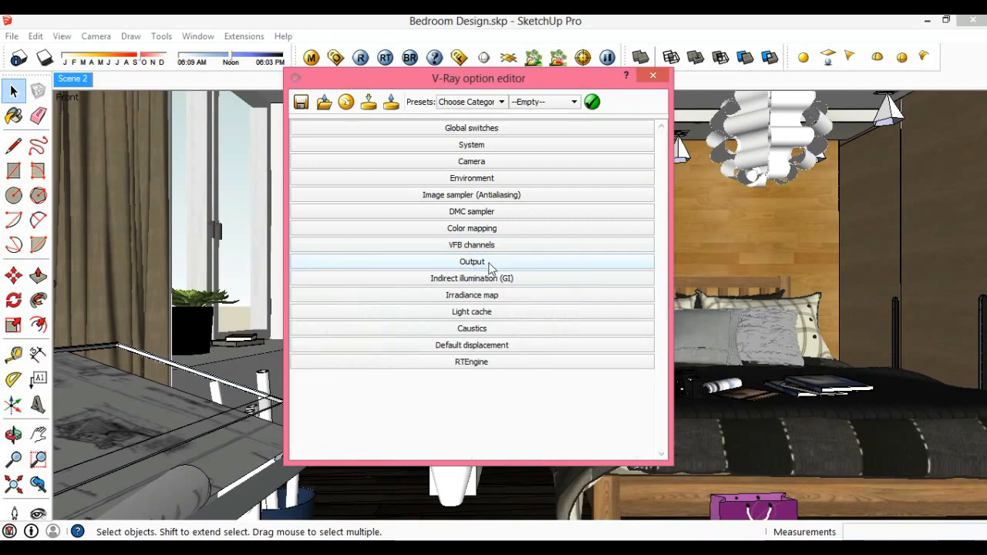
{"action": "left_click", "coordinate": [655, 77]}
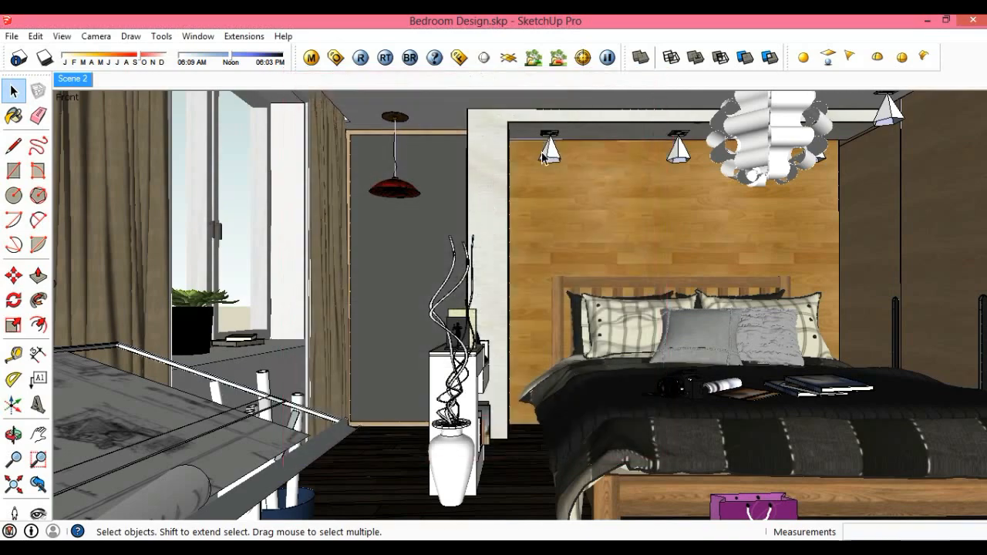
{"action": "left_click", "coordinate": [363, 63]}
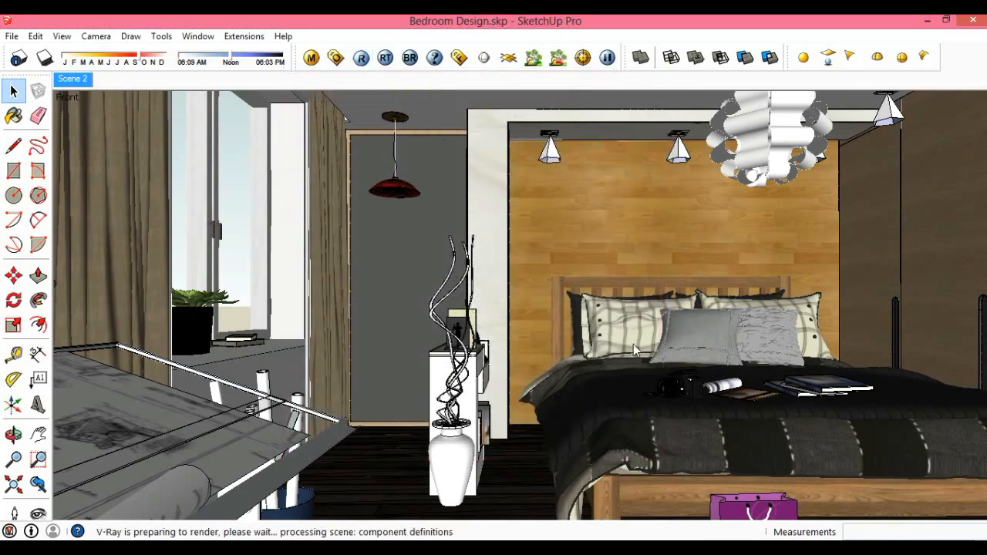